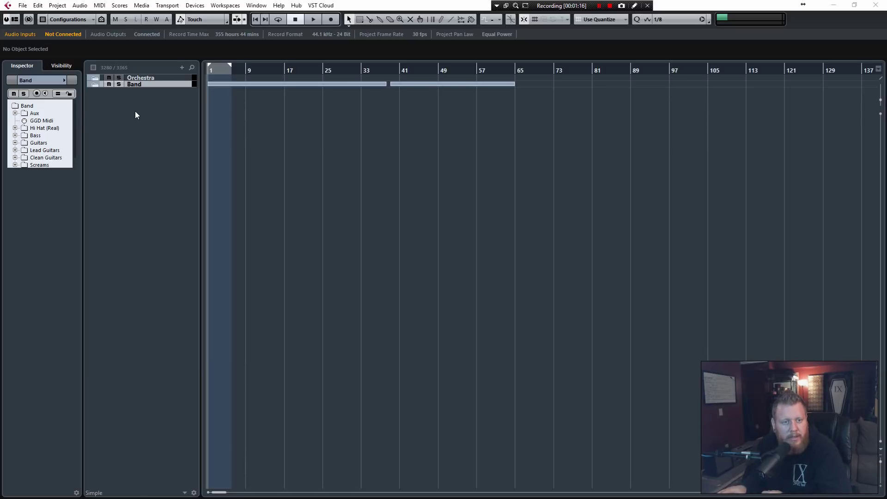
pyautogui.click(140, 78)
pyautogui.click(141, 84)
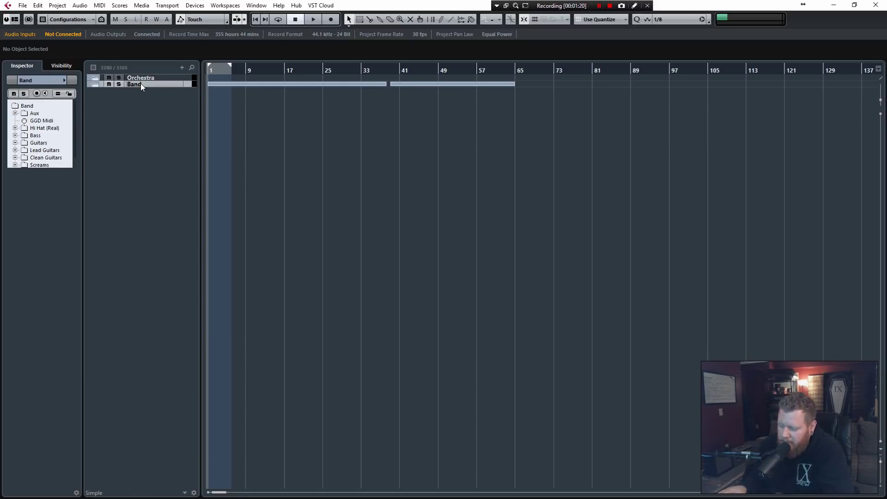
pyautogui.click(145, 78)
pyautogui.click(144, 83)
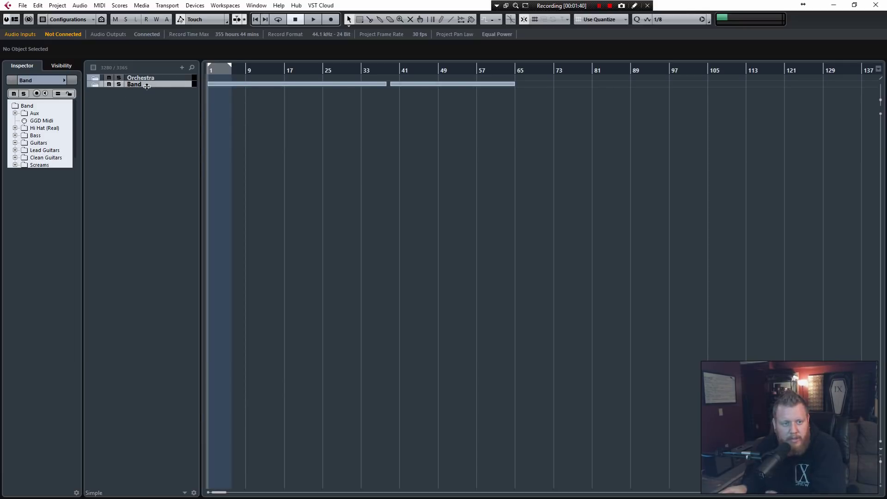
# Expand the Band folder and the Aux folder inside it to show their tracks.
pyautogui.click(94, 85)
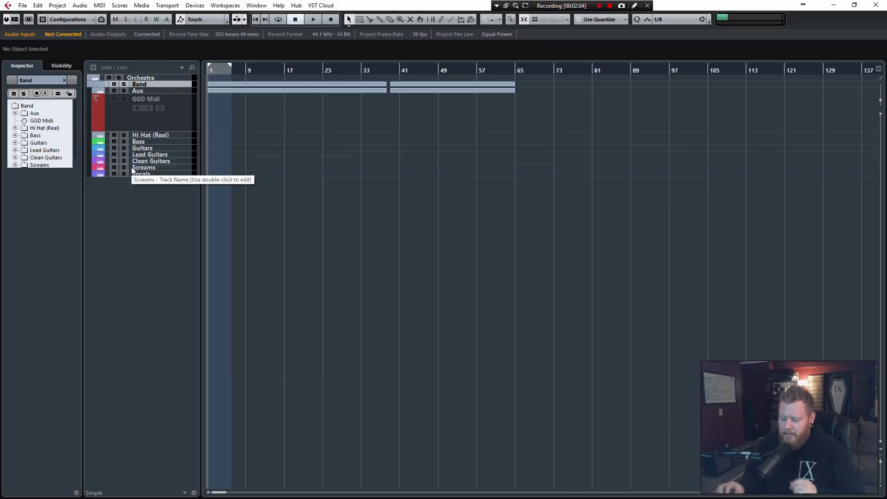
pyautogui.click(180, 110)
pyautogui.click(103, 91)
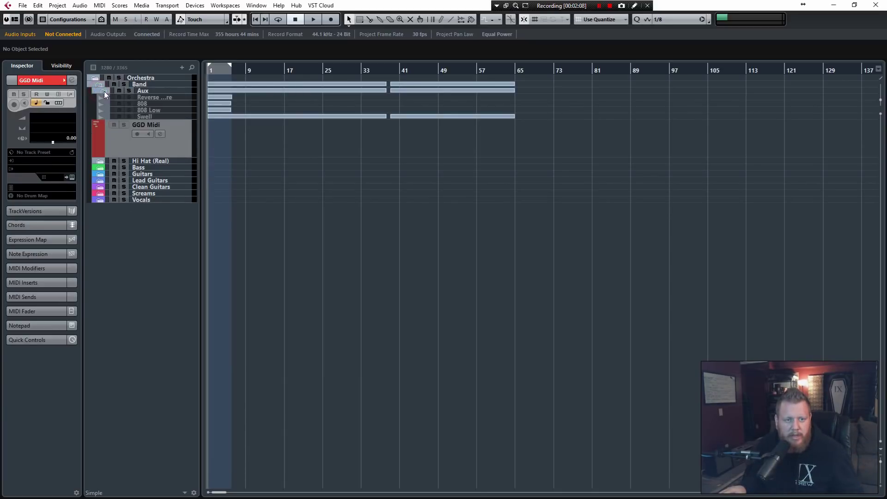
# Increase the height of the four Aux tracks from Reverse Snare to Swell, and widen the track list.
pyautogui.click(164, 98)
pyautogui.keyDown('shift'); pyautogui.click(151, 116); pyautogui.keyUp('shift')
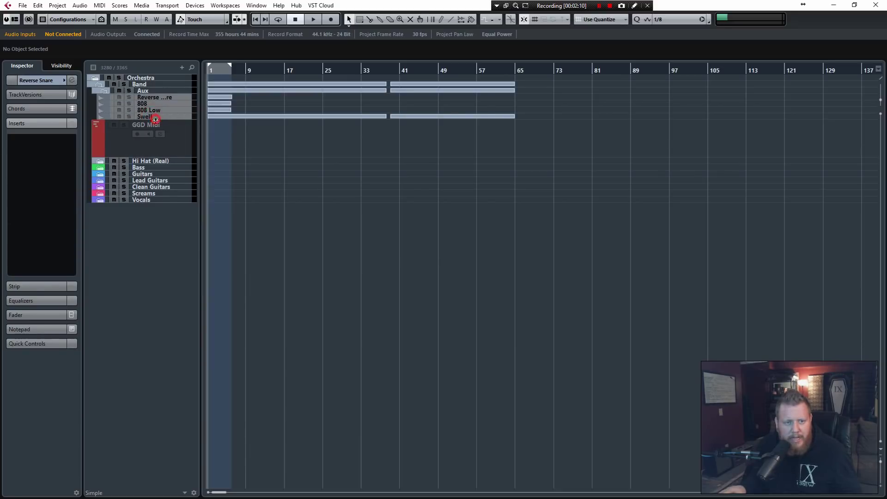
pyautogui.moveTo(156, 119); pyautogui.dragTo(181, 169)
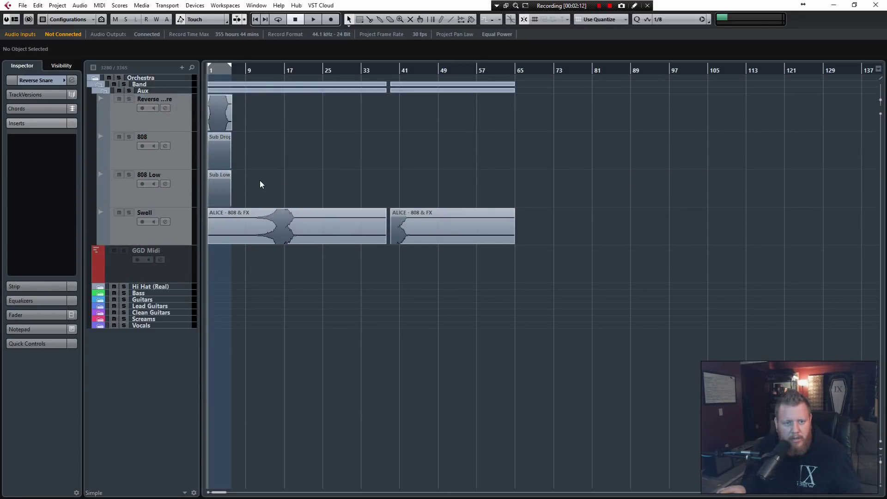
pyautogui.press('h')
pyautogui.press('h')
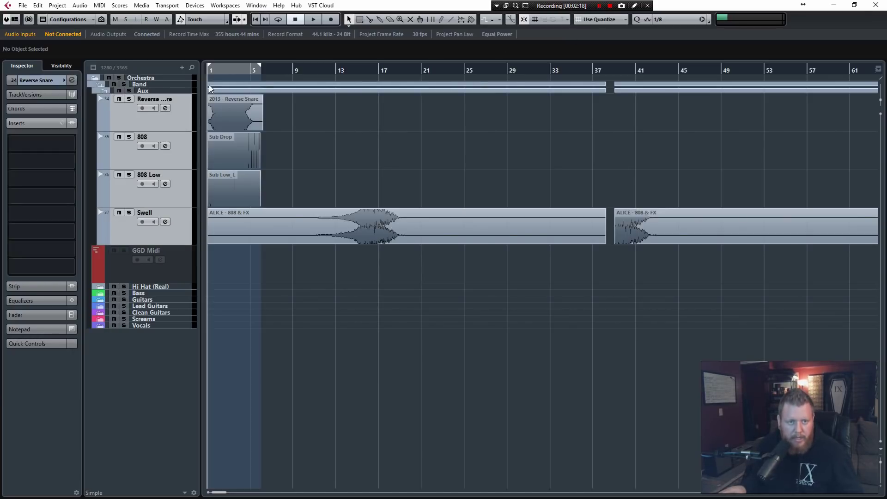
pyautogui.moveTo(200, 82); pyautogui.dragTo(246, 82)
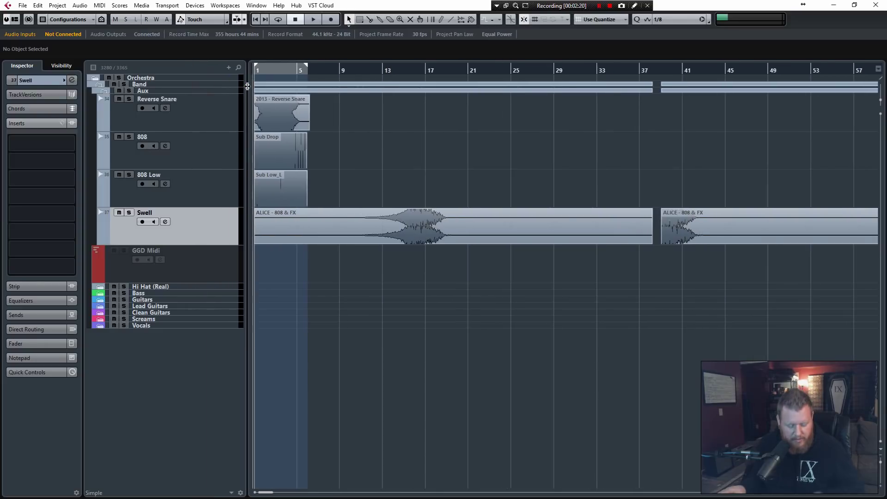
# Solo the Reverse Snare track and audition it from the start of the project.
pyautogui.click(192, 112)
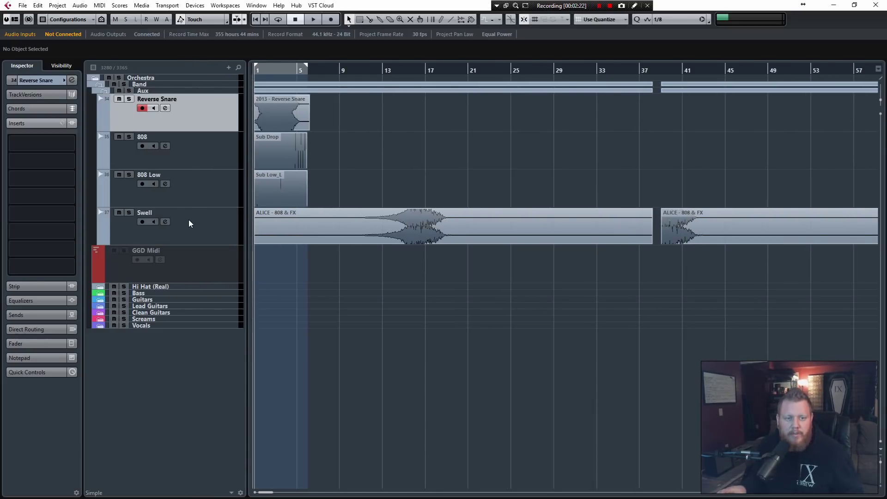
pyautogui.keyDown('shift'); pyautogui.click(189, 221); pyautogui.keyUp('shift')
pyautogui.click(194, 117)
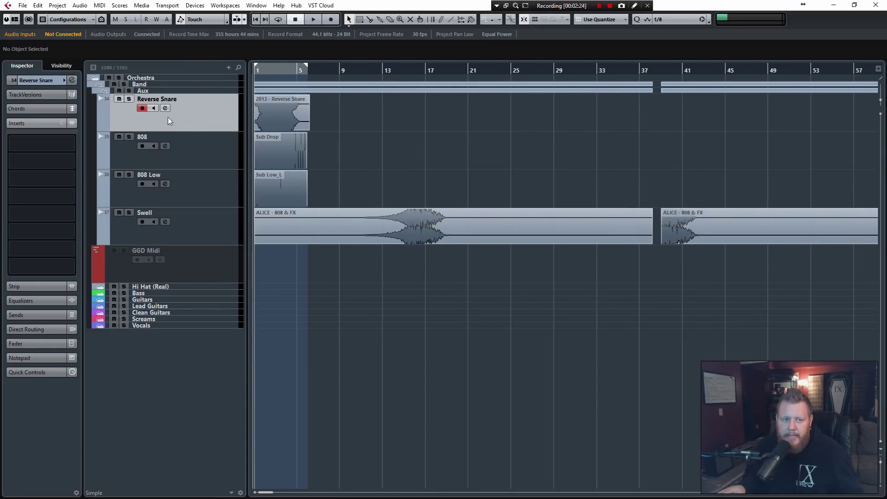
pyautogui.click(129, 99)
pyautogui.scroll(5, 281, 124)
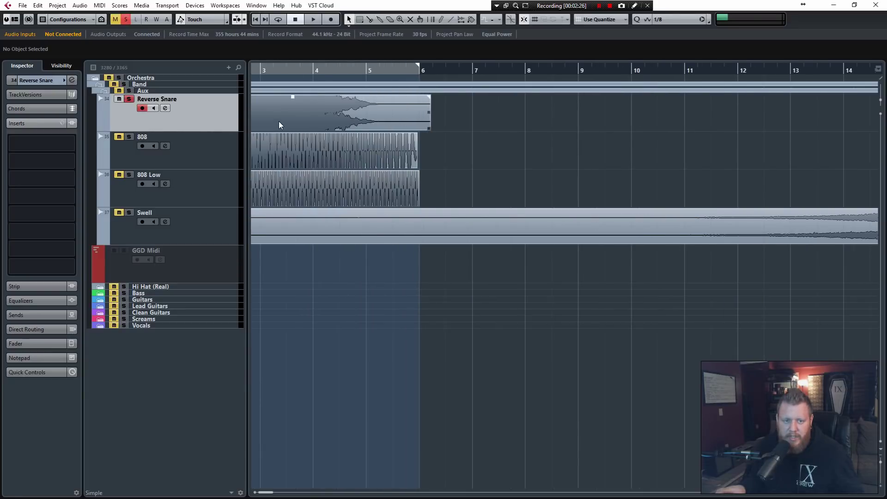
pyautogui.press('space')
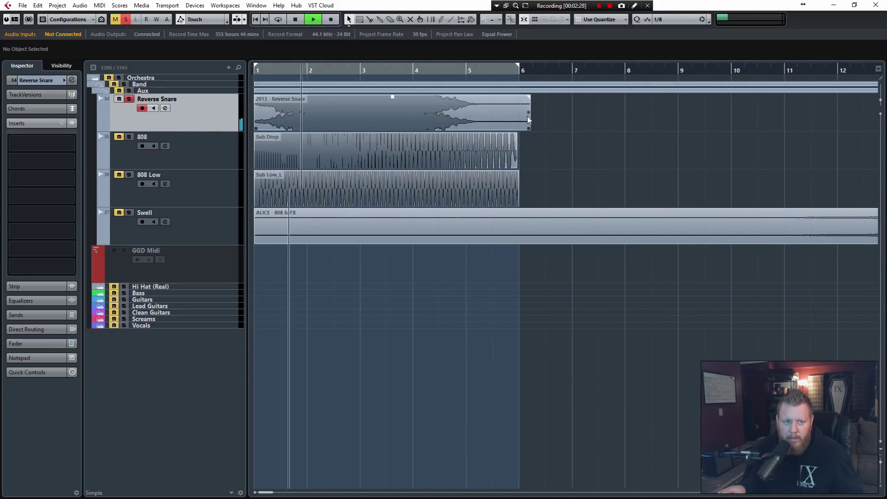
pyautogui.press('space')
# Reduce the waveform display magnification, replay the soloed reverse snare, and select its clip.
pyautogui.moveTo(883, 105); pyautogui.dragTo(882, 109)
pyautogui.press('space')
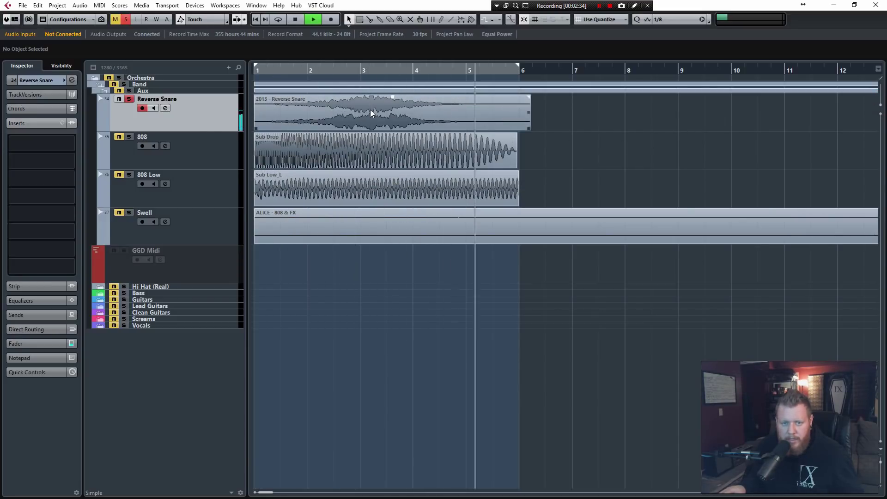
pyautogui.press('space')
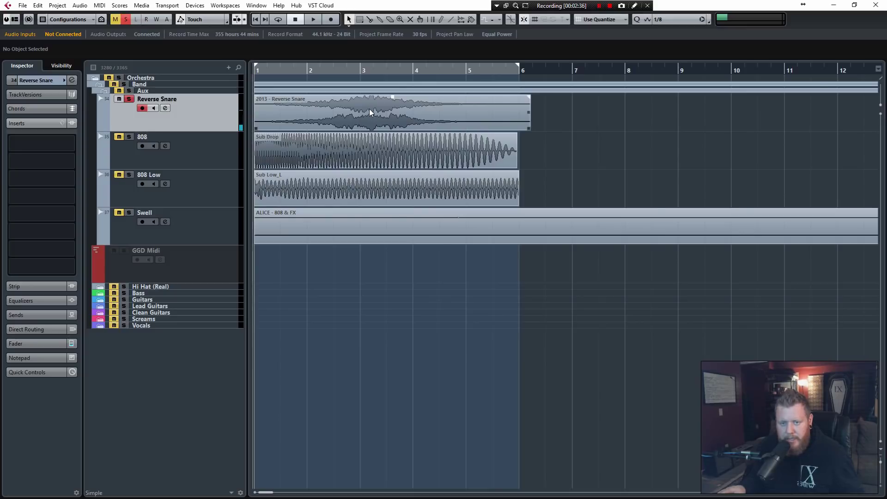
pyautogui.press('space')
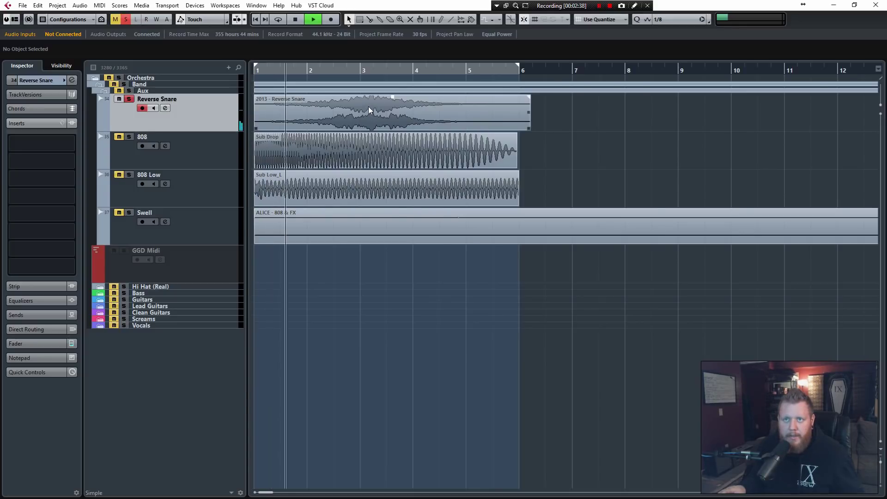
pyautogui.press('space')
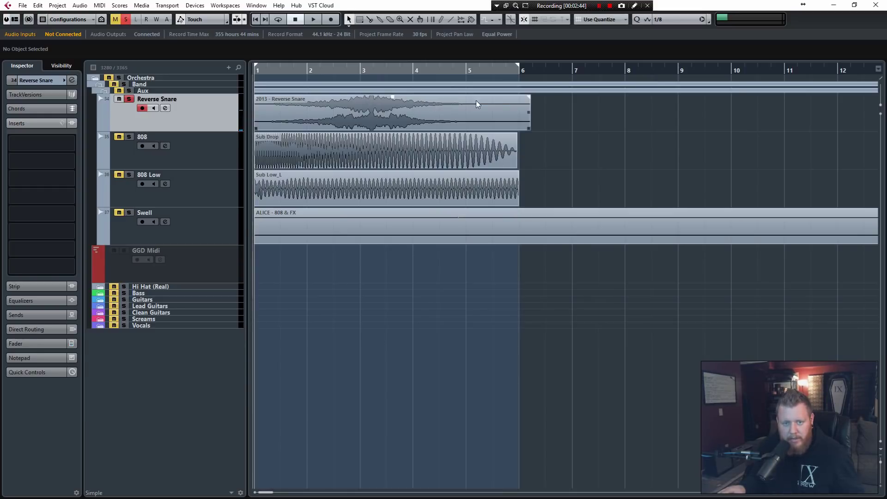
pyautogui.moveTo(527, 129); pyautogui.dragTo(557, 122)
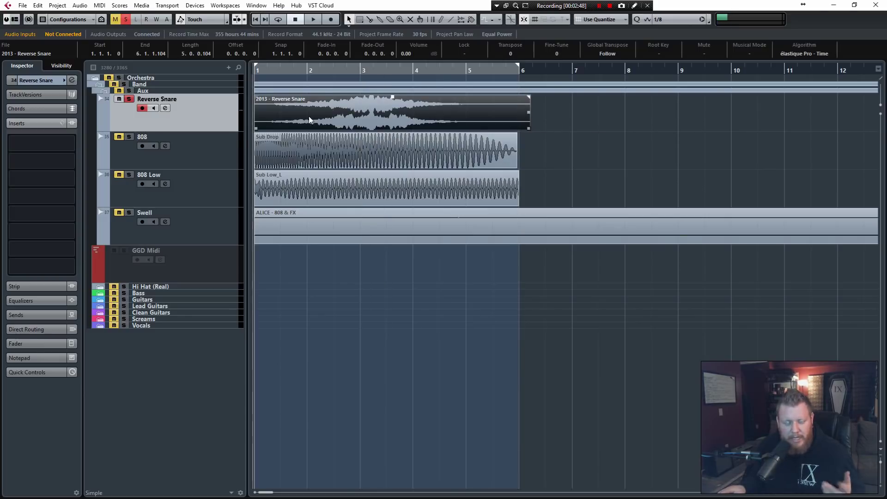
# Move the solo from Reverse Snare to the 808 track and audition the Sub Drop clip.
pyautogui.click(129, 99)
pyautogui.click(129, 137)
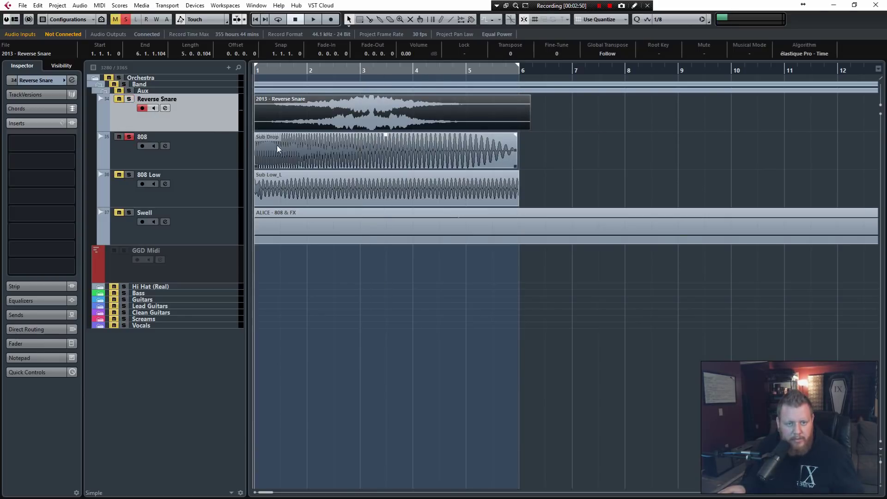
pyautogui.press('space')
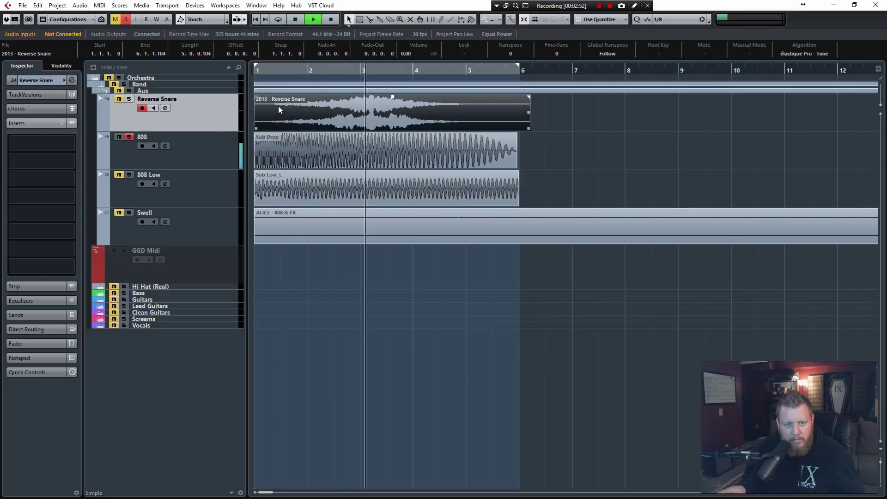
pyautogui.press('space')
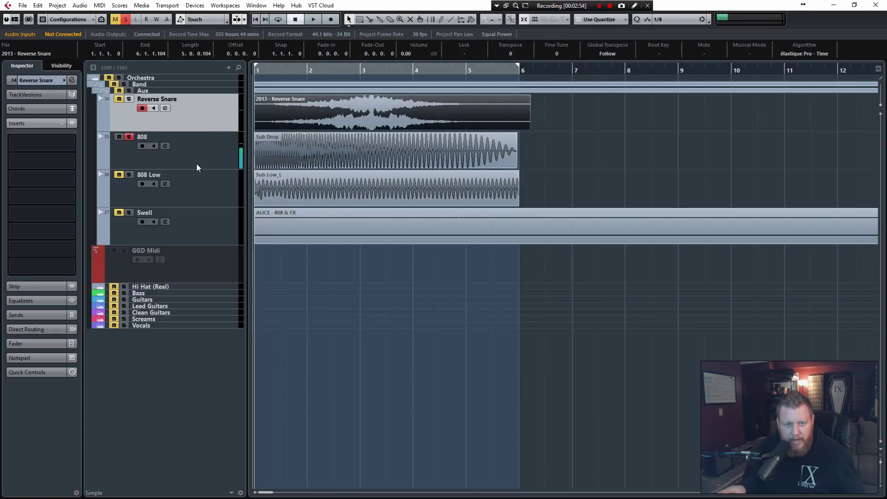
# Move the solo from 808 to the 808 Low track and audition the Sub Low_L clip.
pyautogui.click(130, 137)
pyautogui.click(129, 175)
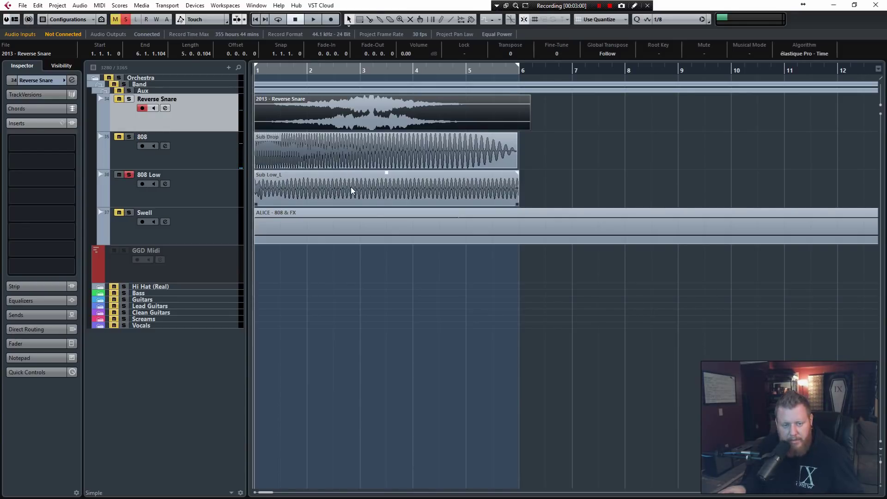
pyautogui.press('space')
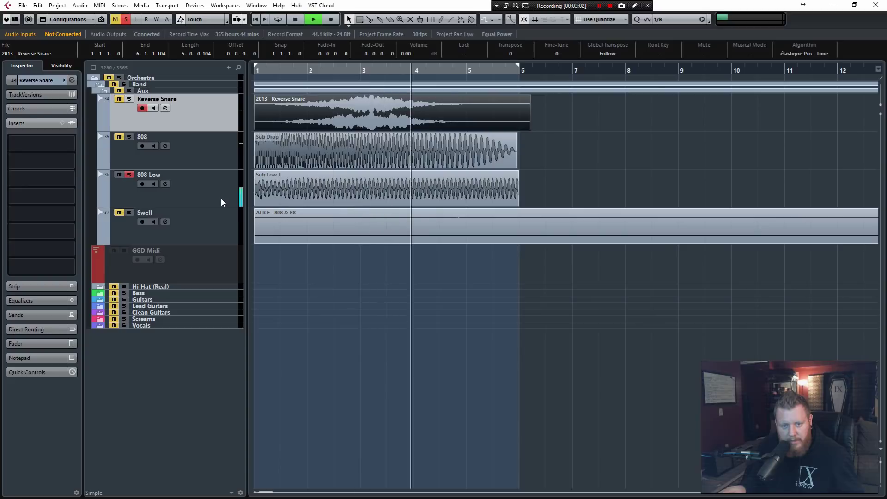
pyautogui.press('space')
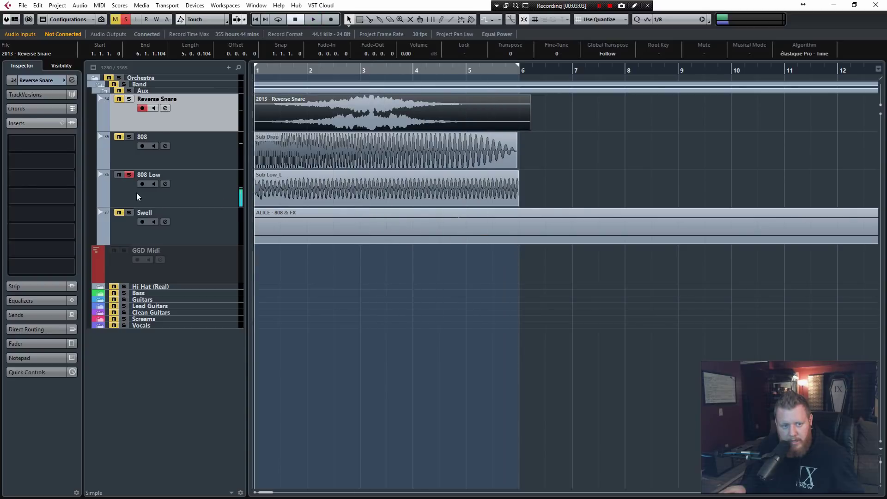
# Examine the 808 Low track's frequency spectrum in its channel equalizer during playback, and close the channel settings.
pyautogui.click(165, 184)
pyautogui.press('space')
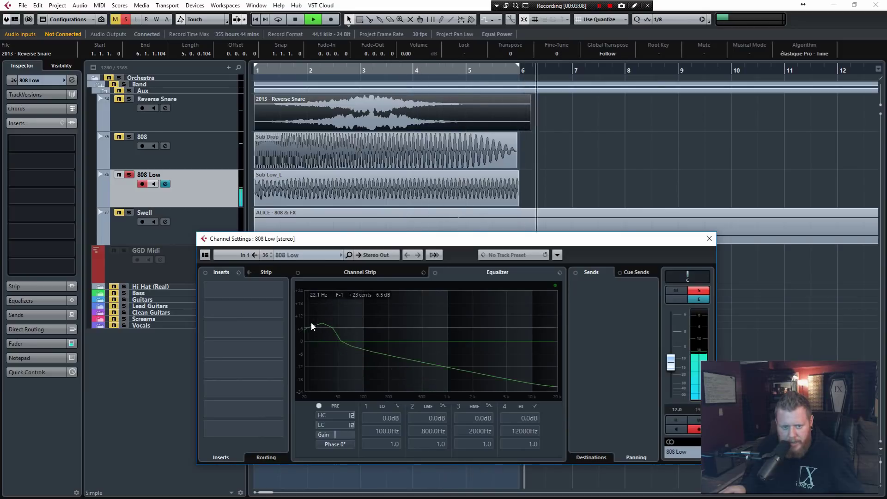
pyautogui.press('space')
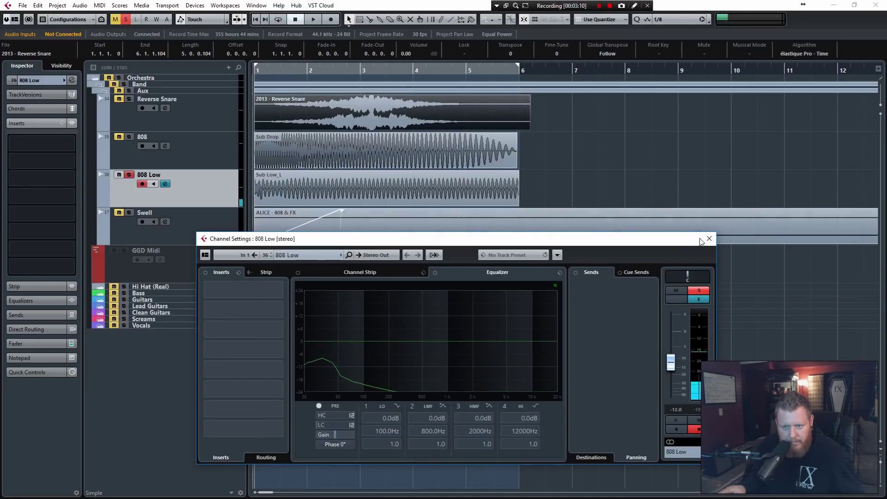
pyautogui.moveTo(688, 243); pyautogui.dragTo(767, 260)
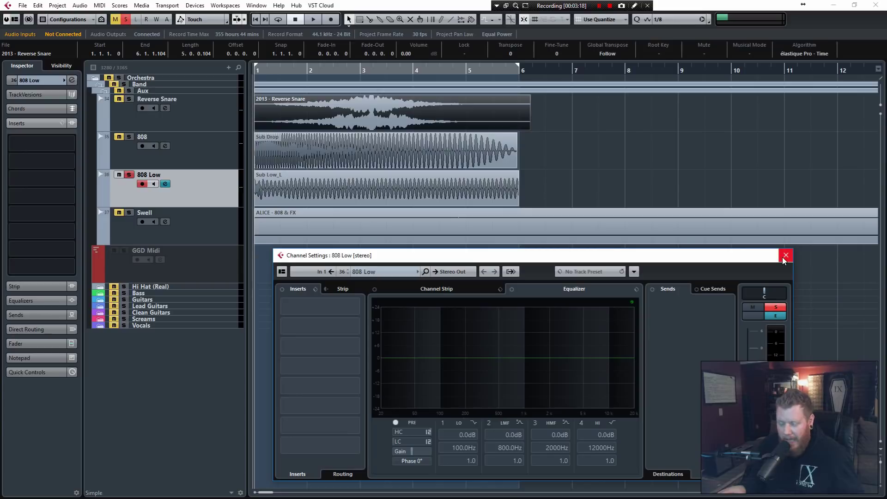
pyautogui.click(785, 256)
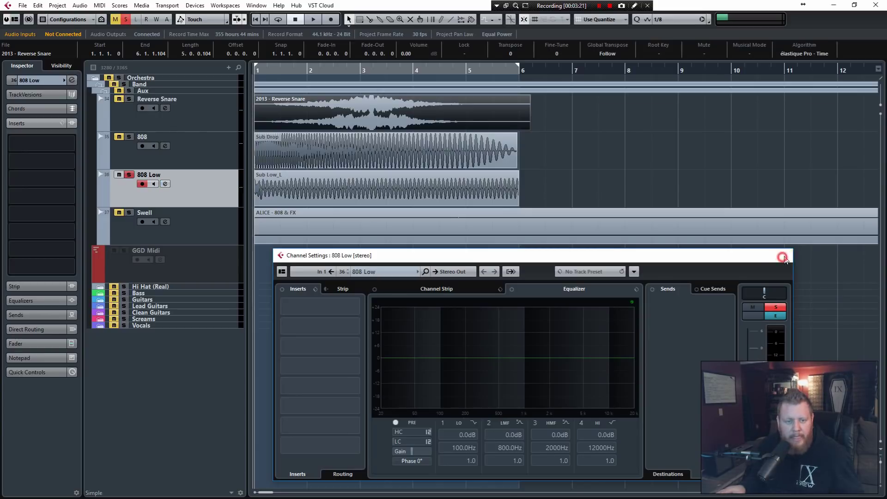
# Play the Sub Low_L clip, try a fade-out of about 3 bars on it, and undo the fade.
pyautogui.click(303, 197)
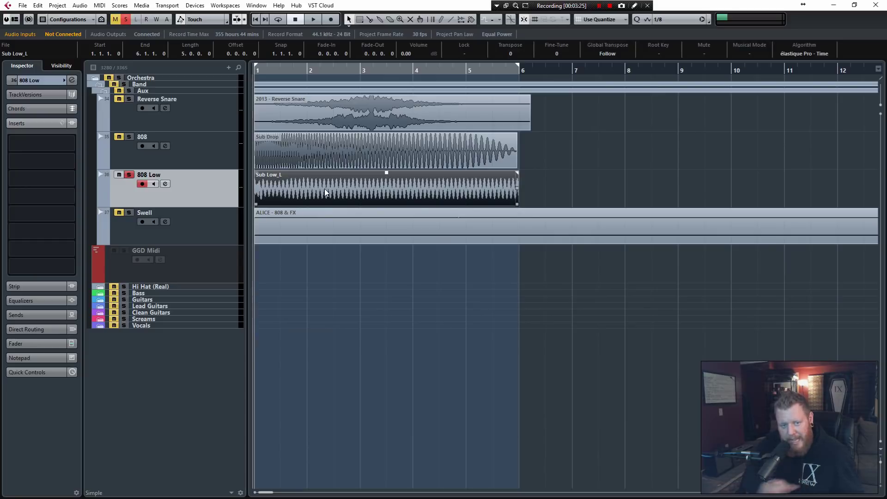
pyautogui.press('space')
pyautogui.press('space')
pyautogui.moveTo(517, 173); pyautogui.dragTo(345, 178)
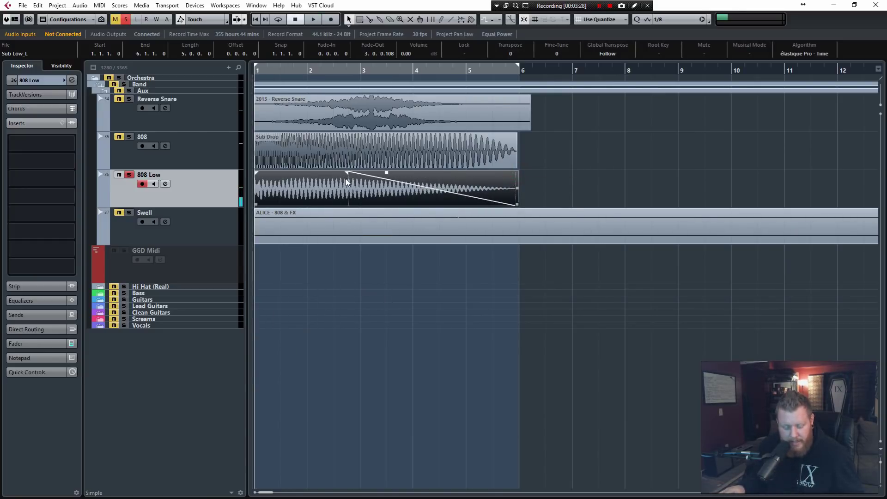
pyautogui.hotkey('ctrl', 'z')
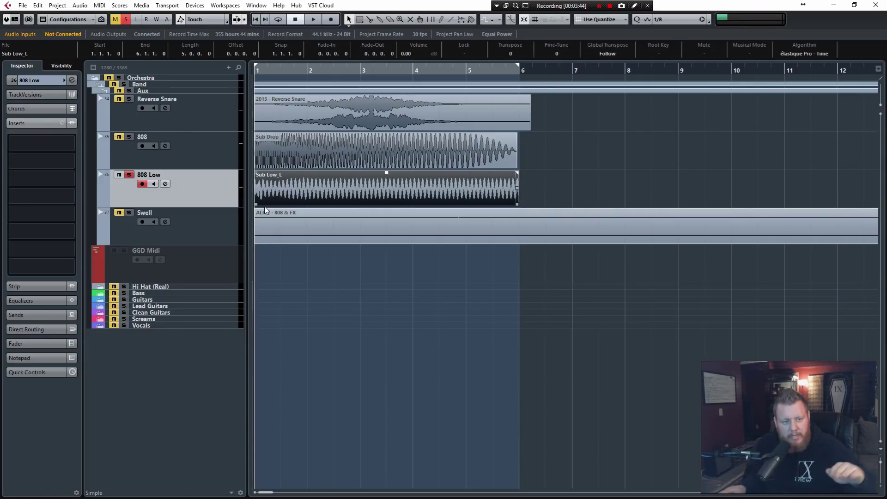
# Move the solo from 808 Low to the Swell track and magnify the waveform display.
pyautogui.click(129, 174)
pyautogui.click(129, 212)
pyautogui.press('g')
pyautogui.press('g')
pyautogui.press('g')
pyautogui.press('g')
pyautogui.press('g')
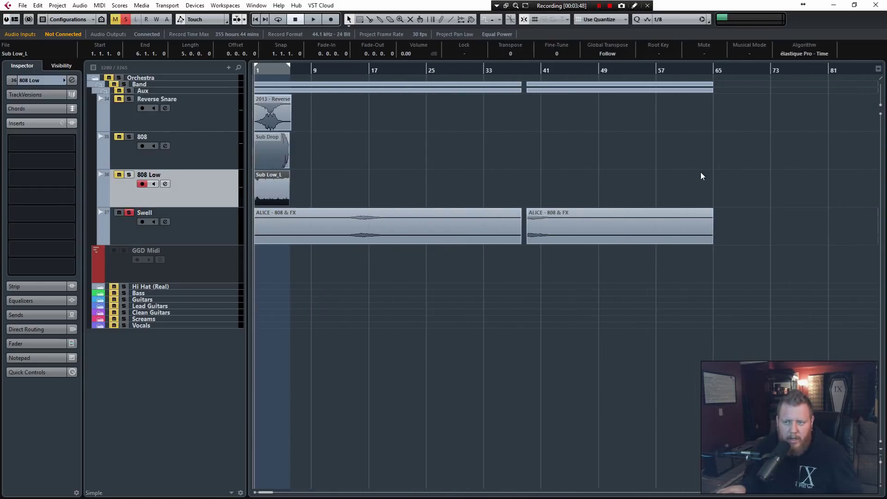
pyautogui.moveTo(882, 107); pyautogui.dragTo(882, 104)
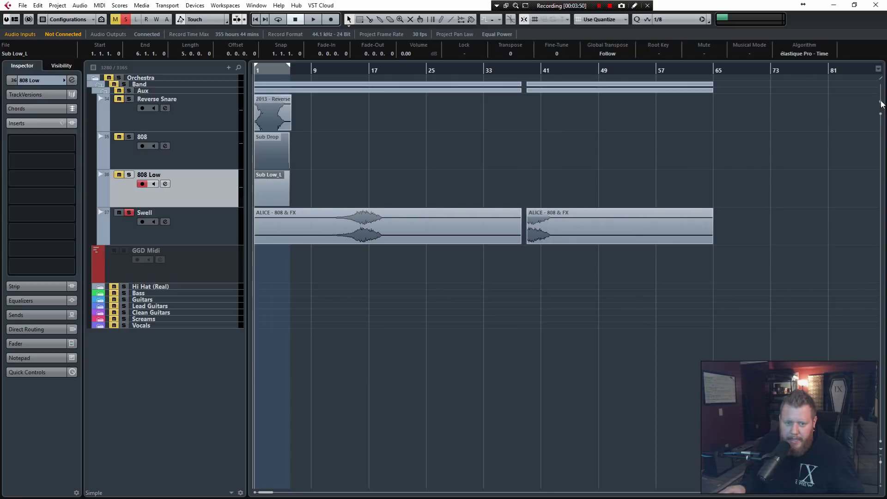
# Place the playhead at bar 12, just before the first swell on the Swell track.
pyautogui.press('h')
pyautogui.press('h')
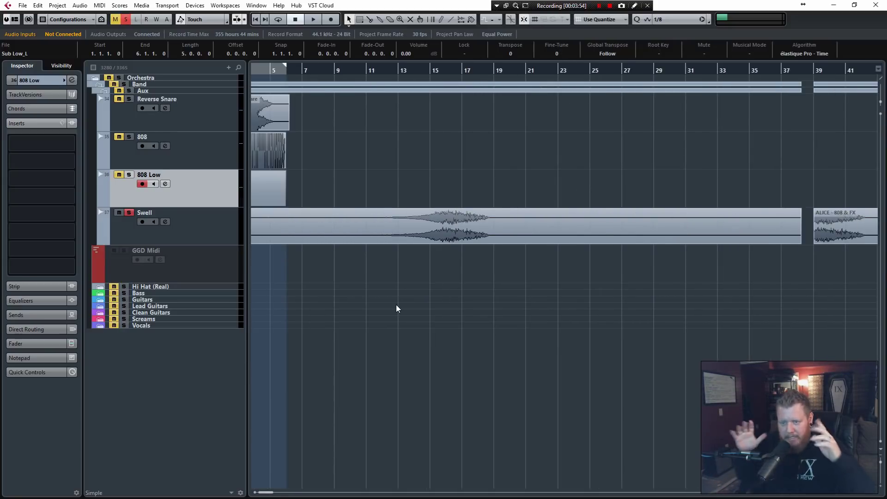
pyautogui.click(333, 69)
pyautogui.press('h')
pyautogui.press('h')
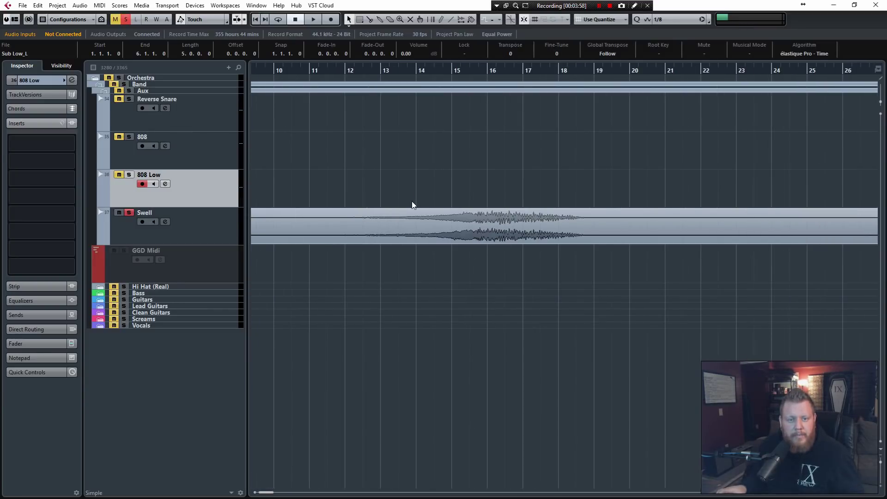
pyautogui.hscroll(-2, 412, 201)
pyautogui.click(408, 70)
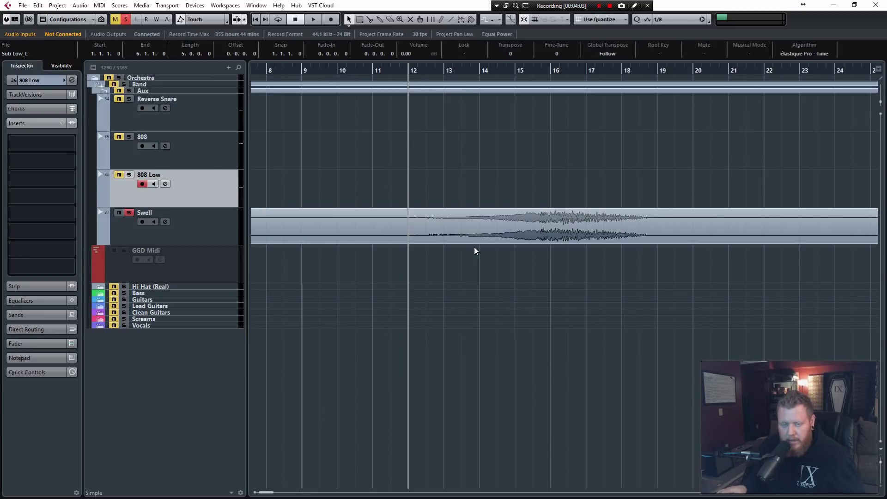
# Play the first swell on the Swell track from bar 11, and stop playback.
pyautogui.click(372, 70)
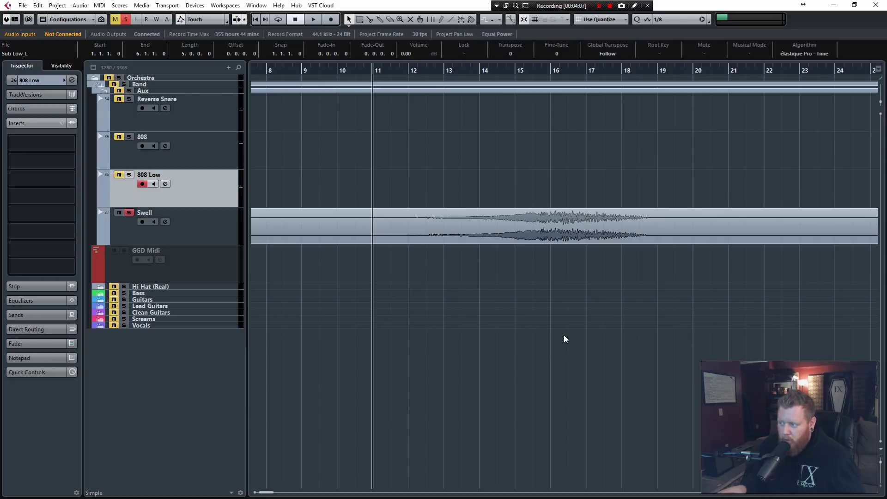
pyautogui.press('space')
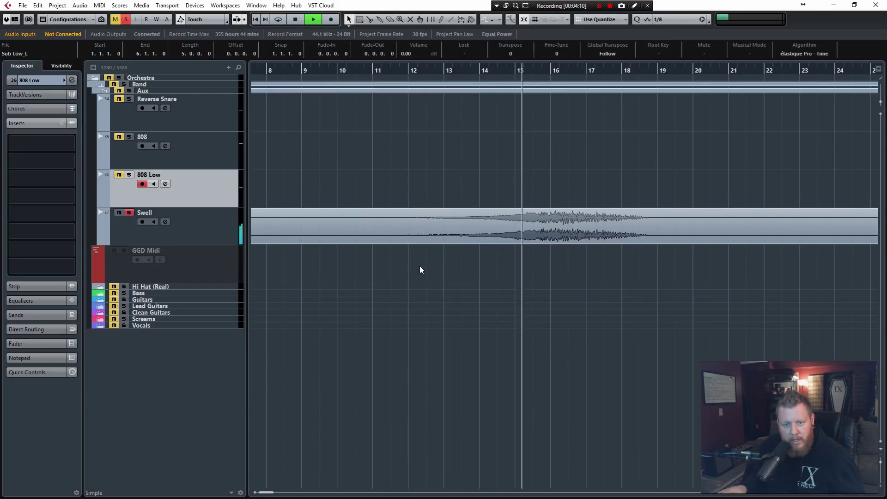
pyautogui.press('g')
pyautogui.press('g')
pyautogui.press('space')
# Play the start of the second Swell clip from just before bar 39, and stop playback.
pyautogui.click(652, 72)
pyautogui.press('h')
pyautogui.press('h')
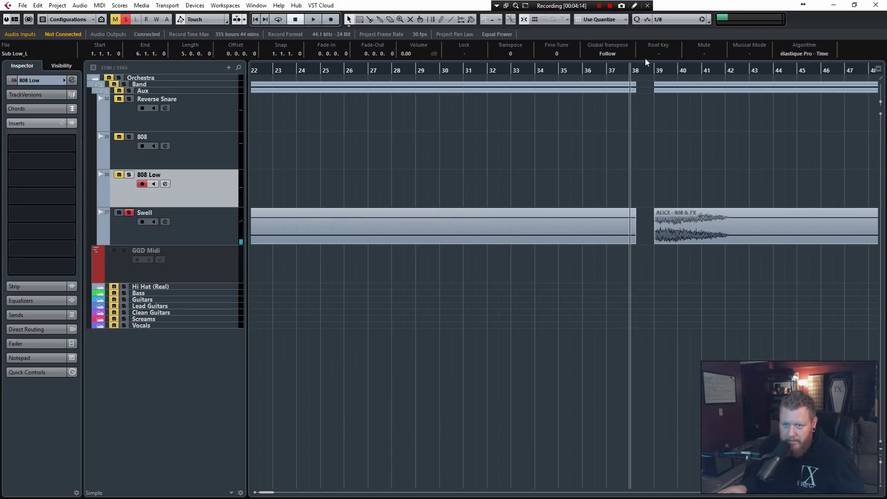
pyautogui.click(642, 72)
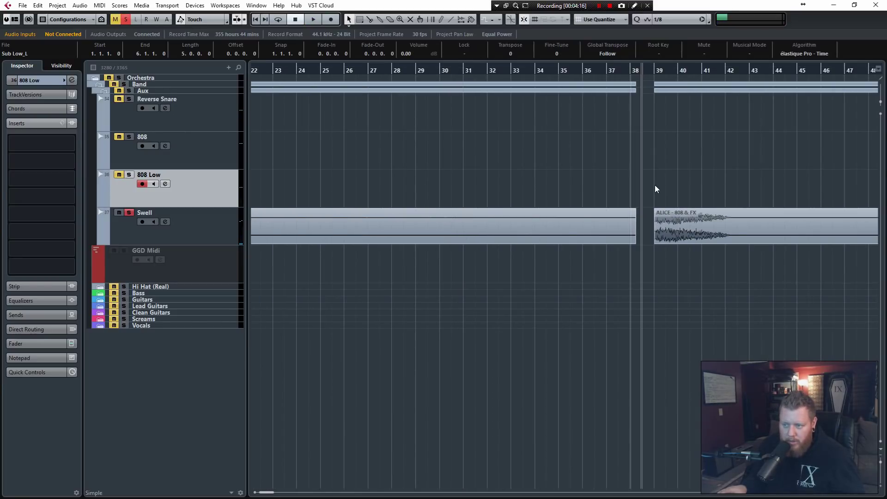
pyautogui.hscroll(5, 653, 209)
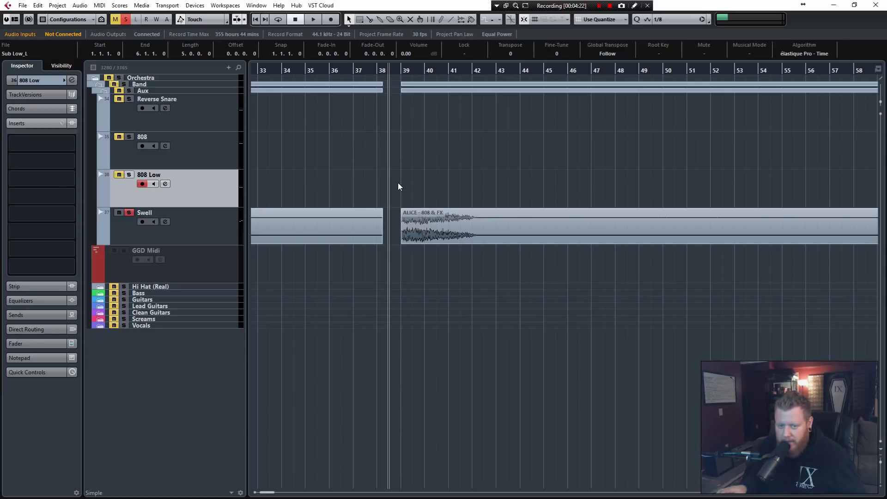
pyautogui.press('space')
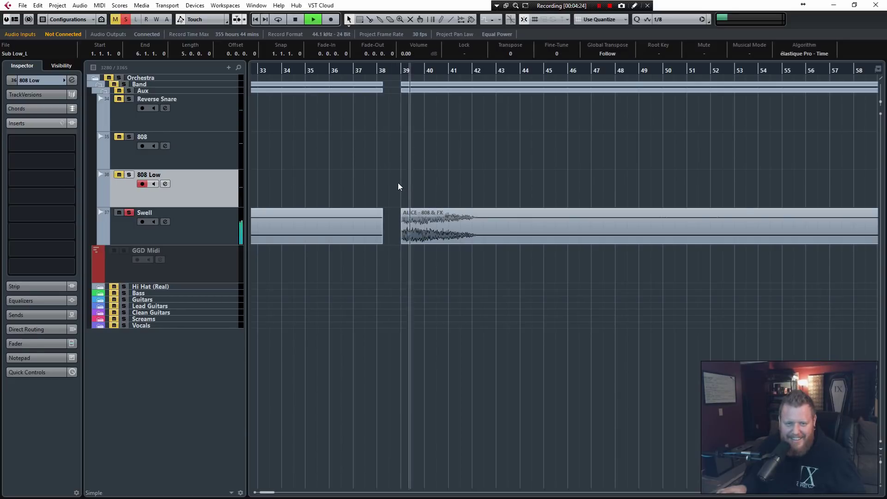
pyautogui.press('space')
# Turn off the Swell track's solo, and disable the four Aux tracks from Reverse Snare to Swell with their height minimized.
pyautogui.scroll(-3, 564, 182)
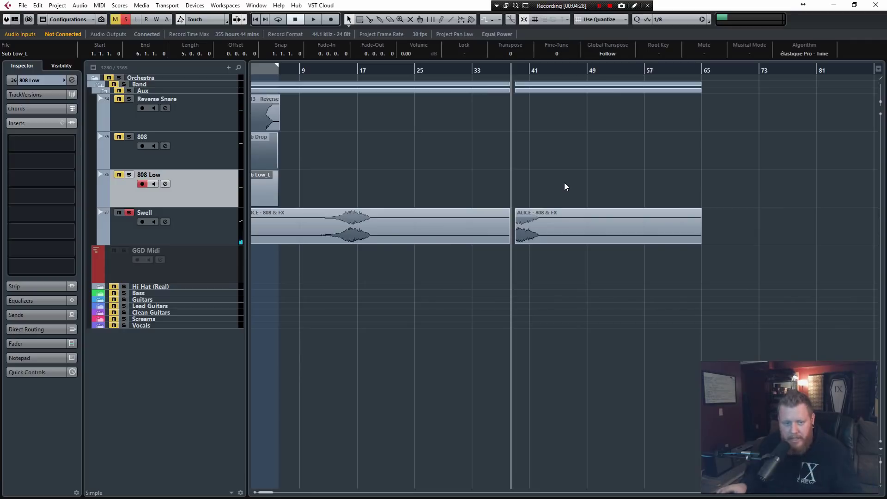
pyautogui.hscroll(-1, 482, 200)
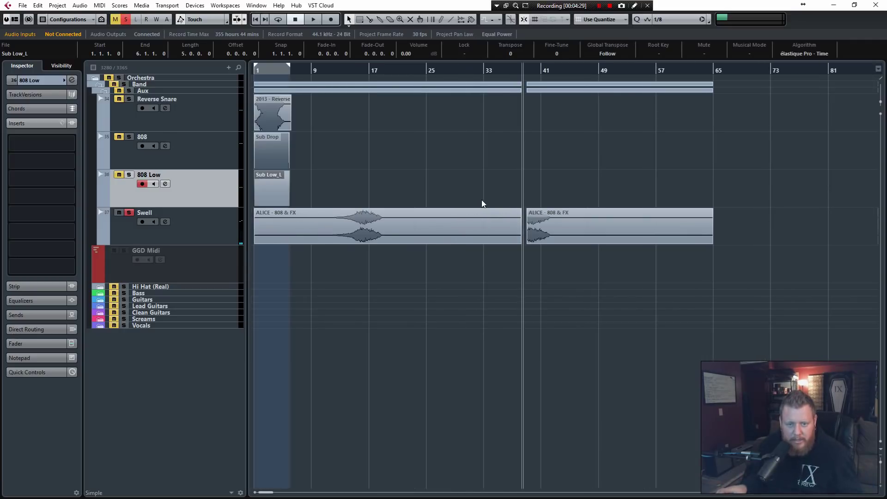
pyautogui.click(187, 231)
pyautogui.click(129, 213)
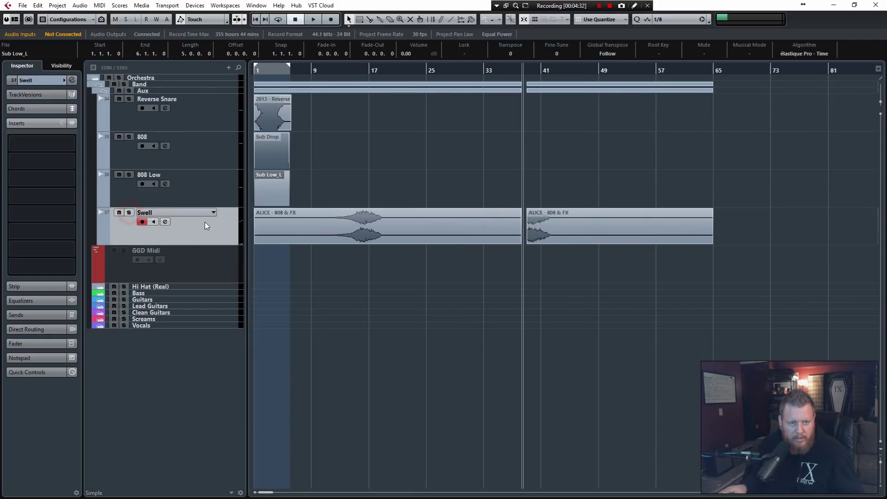
pyautogui.keyDown('shift'); pyautogui.click(203, 124); pyautogui.keyUp('shift')
pyautogui.hotkey('shift', 'd')
pyautogui.moveTo(206, 131); pyautogui.dragTo(199, 86)
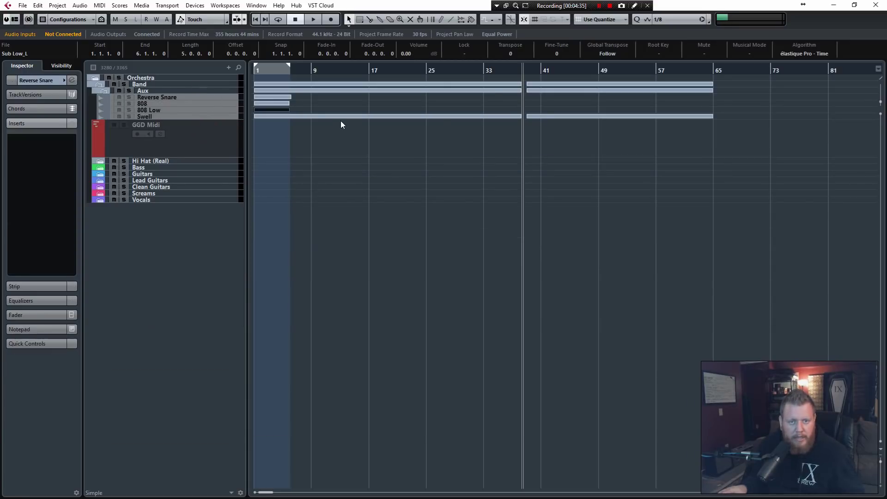
# Collapse the Aux folder and enable the GGD Midi track.
pyautogui.click(203, 137)
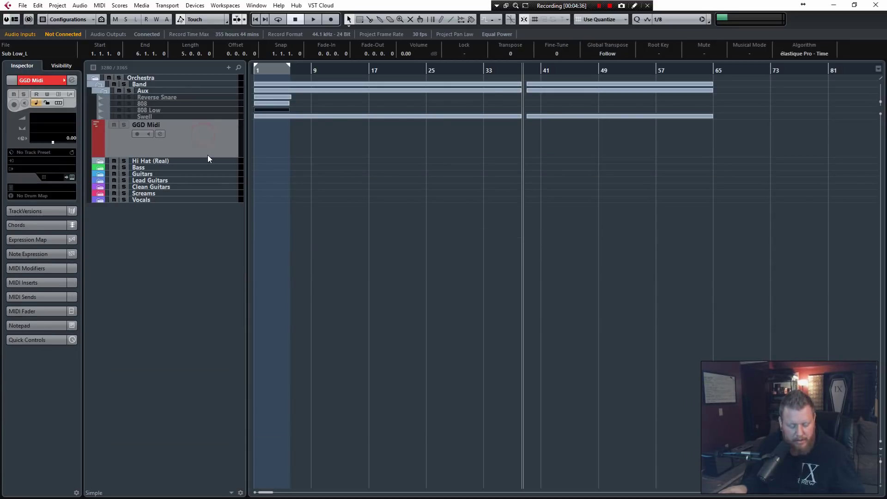
pyautogui.click(104, 92)
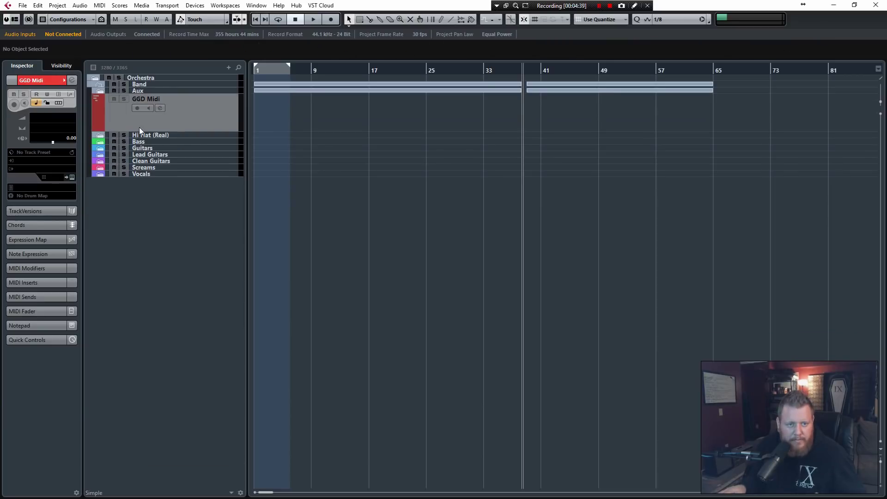
pyautogui.click(195, 115)
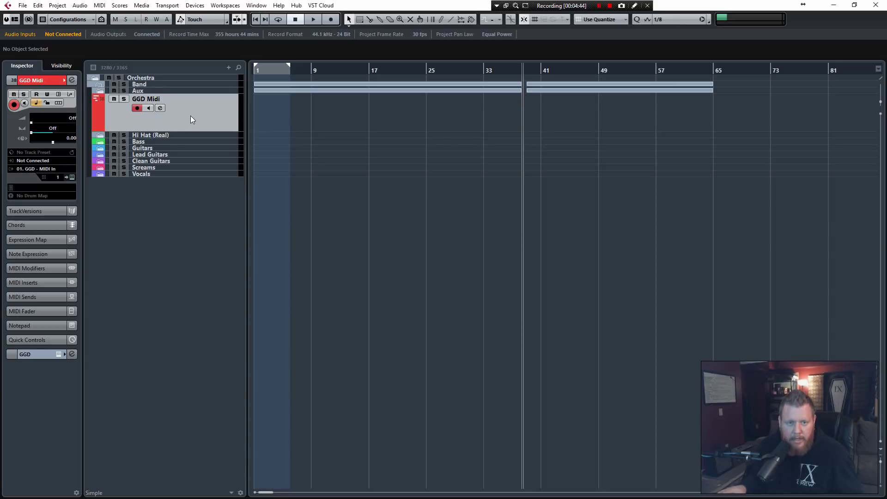
# Try an empty 16-bar part from bar 1 on the GGD Midi track in the Key Editor, and delete it.
pyautogui.moveTo(256, 110); pyautogui.dragTo(370, 108)
pyautogui.doubleClick(310, 114)
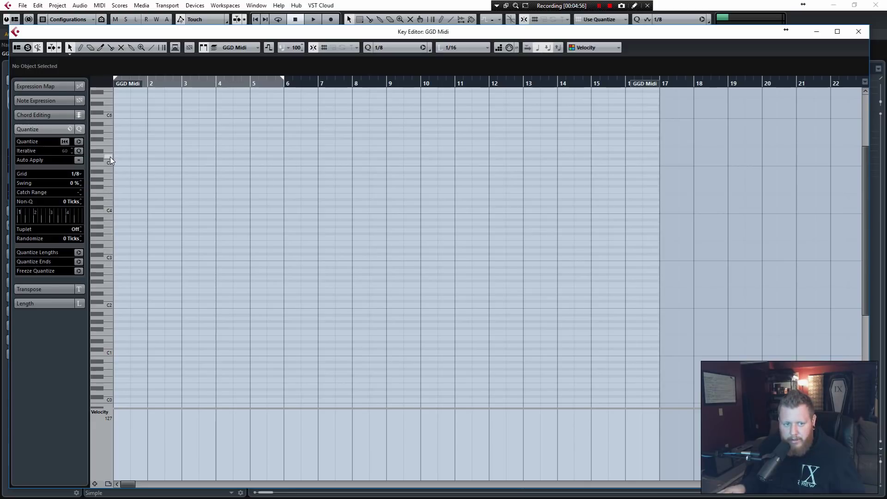
pyautogui.click(861, 34)
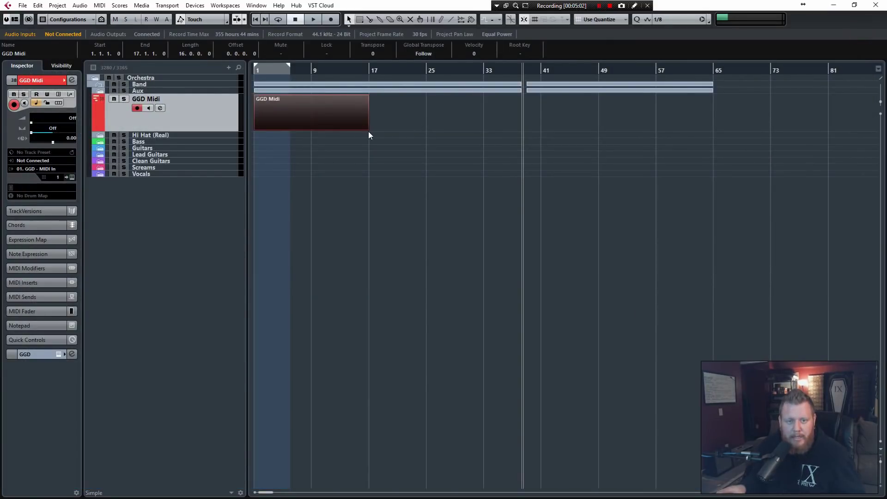
pyautogui.press('Delete')
# Examine the kick, snare and toms microphone mixers in the GGD Kontakt instrument, and close the instrument.
pyautogui.press('e')
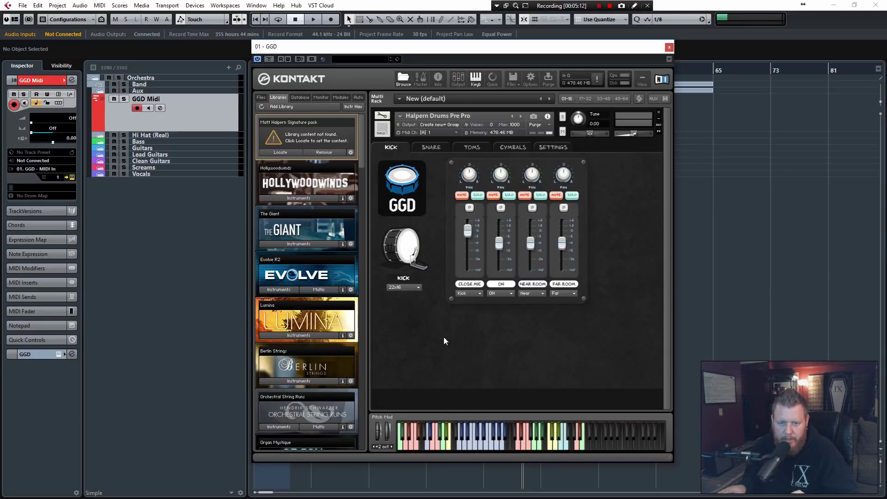
pyautogui.click(431, 148)
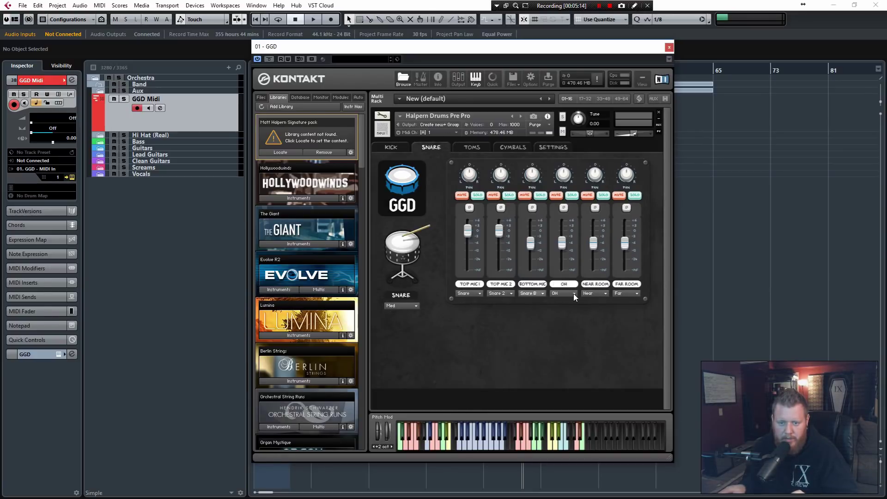
pyautogui.click(471, 147)
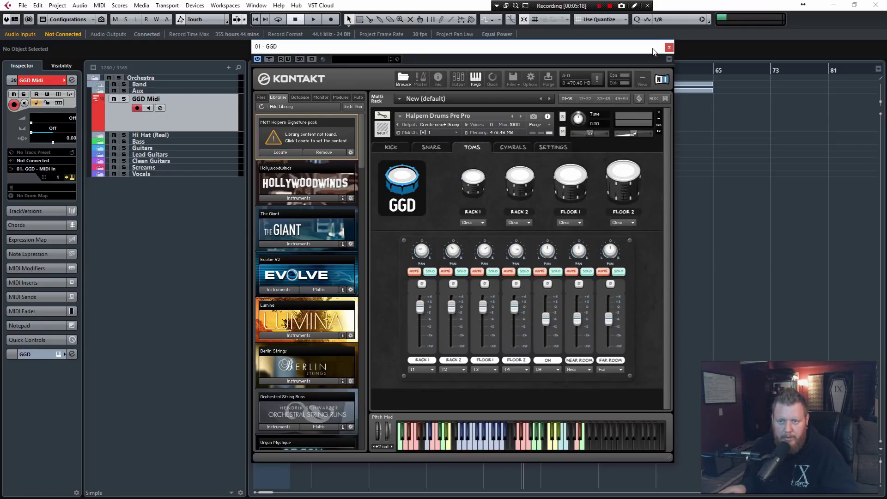
pyautogui.click(669, 47)
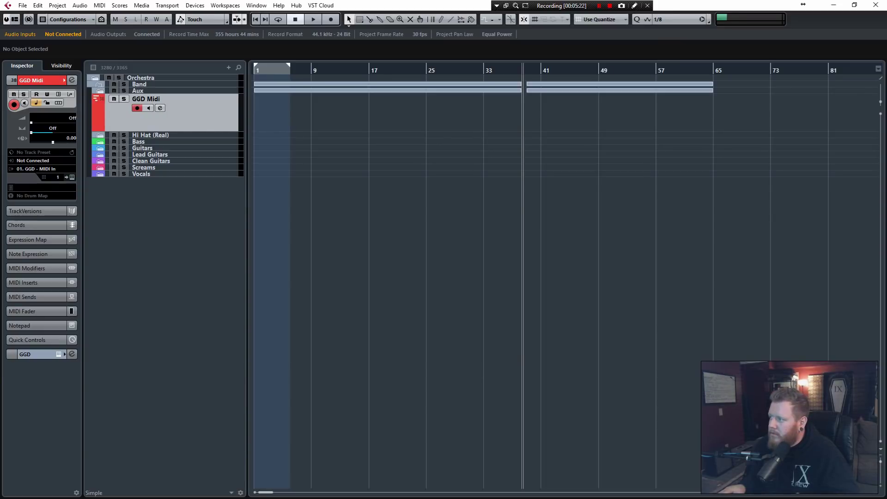
# Make the VST Instruments channels visible in the MixConsole, and bring the Kontakt 5 drum channels into view.
pyautogui.press('F3')
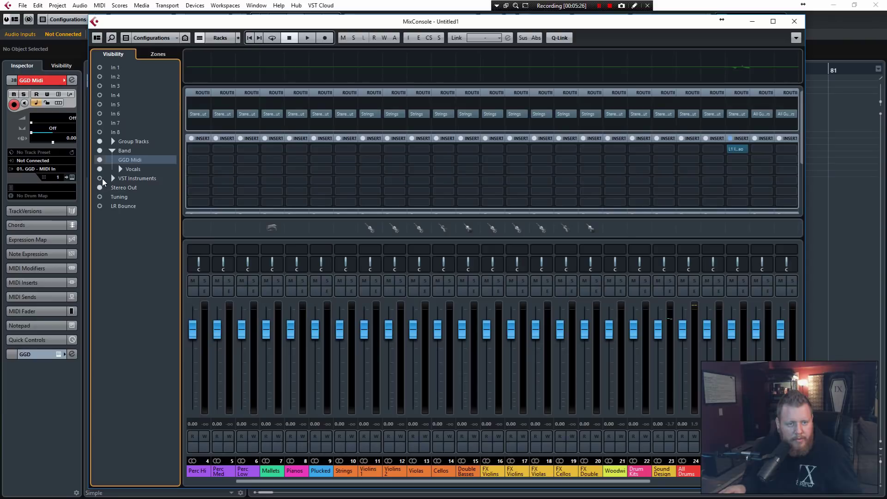
pyautogui.click(99, 178)
pyautogui.click(111, 179)
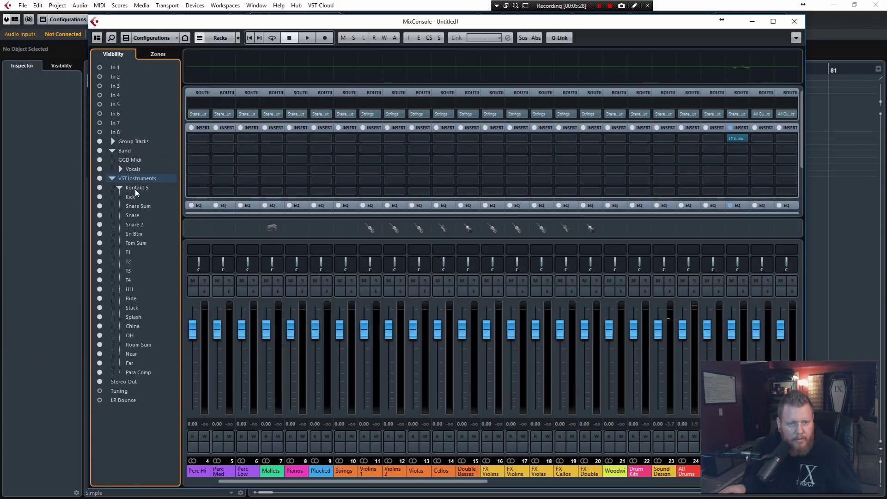
pyautogui.doubleClick(129, 188)
pyautogui.moveTo(465, 485); pyautogui.dragTo(773, 497)
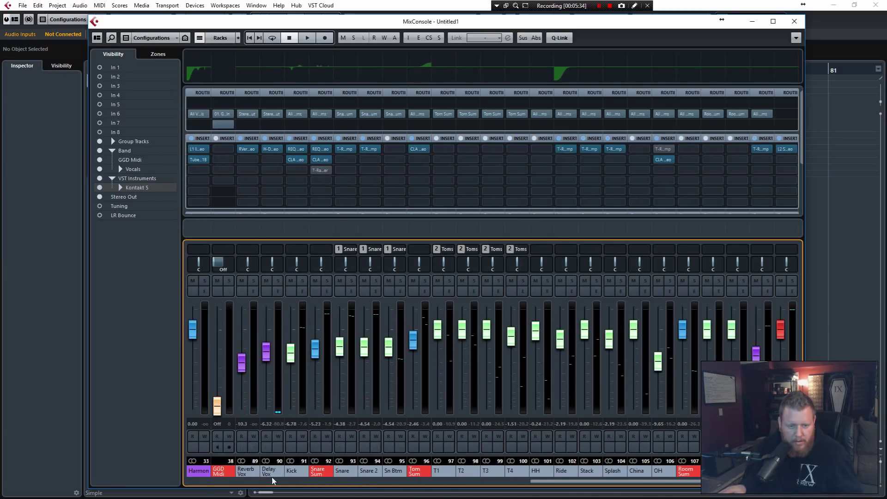
# Examine the drum output channels from Kick to Room Sum in the MixConsole, and close the mixer.
pyautogui.click(296, 471)
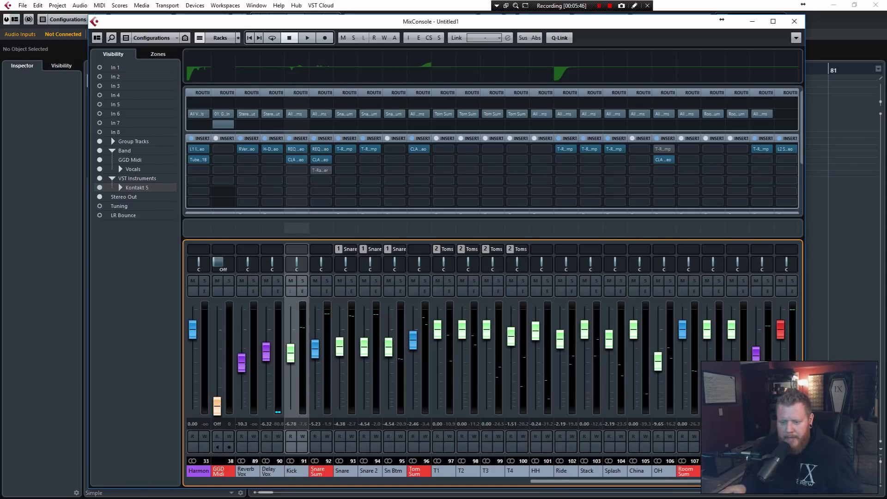
pyautogui.hscroll(-4, 493, 363)
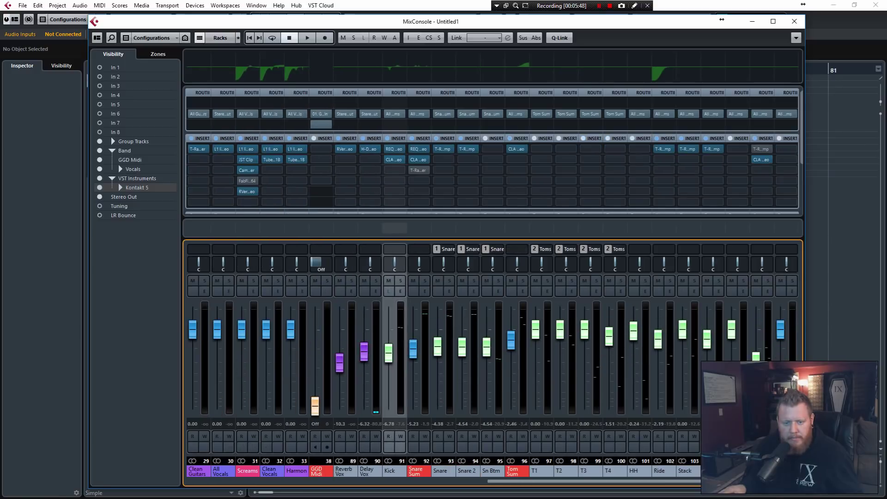
pyautogui.hscroll(-3, 692, 489)
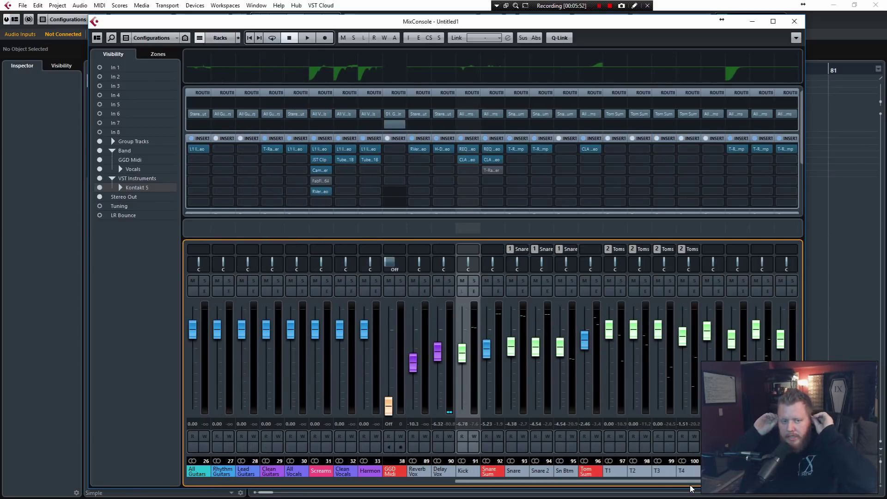
pyautogui.click(682, 481)
pyautogui.moveTo(694, 485)
pyautogui.mouseDown()
pyautogui.moveTo(770, 485)
pyautogui.moveTo(699, 487)
pyautogui.mouseUp()
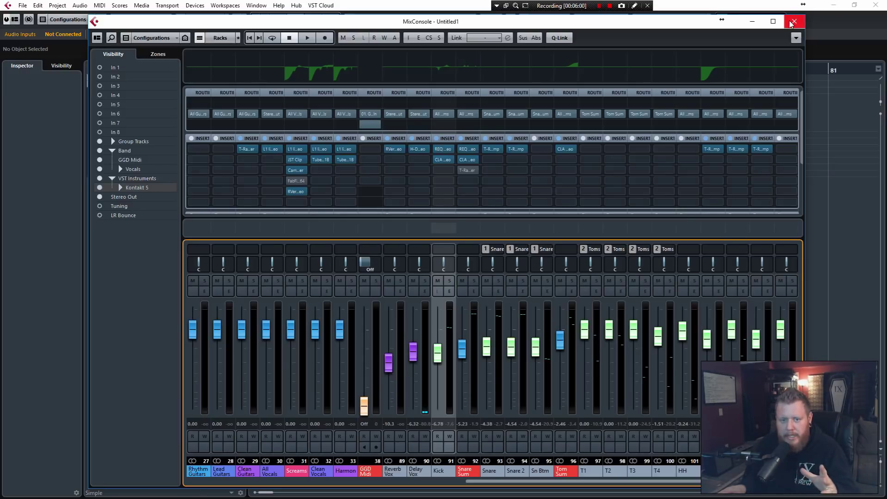
pyautogui.moveTo(675, 23); pyautogui.dragTo(885, 83)
pyautogui.press('F3')
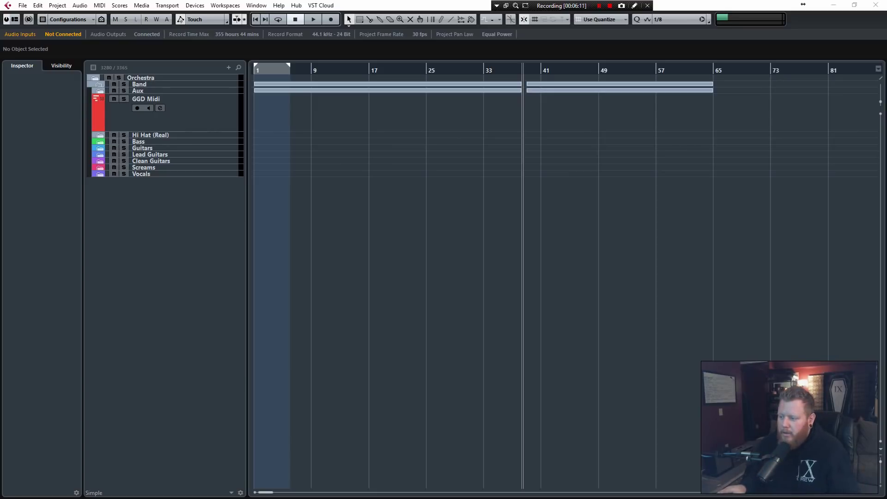
pyautogui.press('F3')
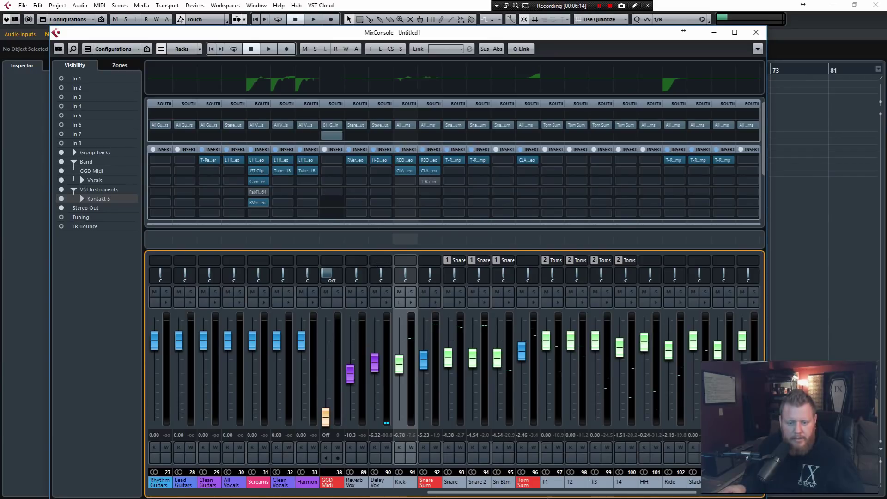
pyautogui.moveTo(573, 493); pyautogui.dragTo(639, 493)
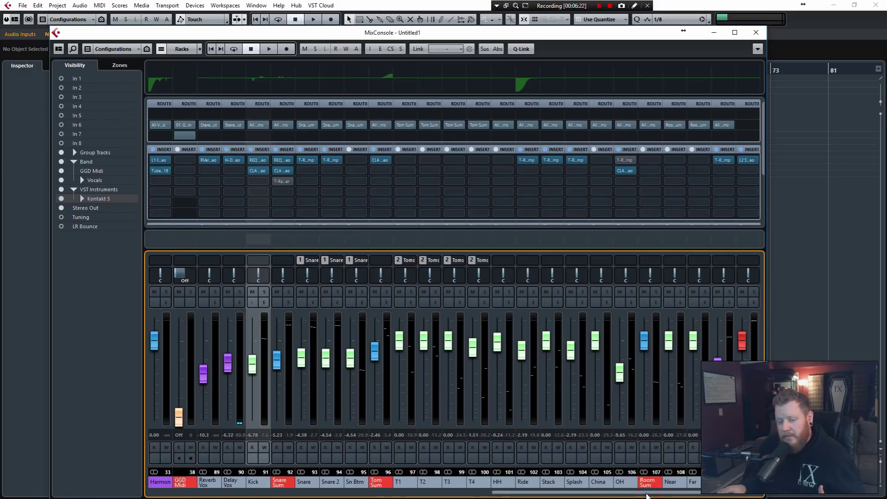
pyautogui.hscroll(-1, 648, 496)
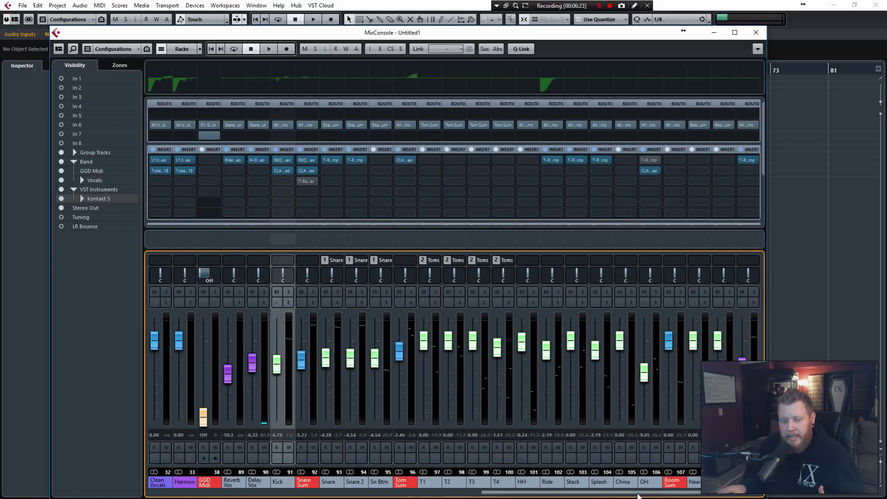
pyautogui.click(756, 33)
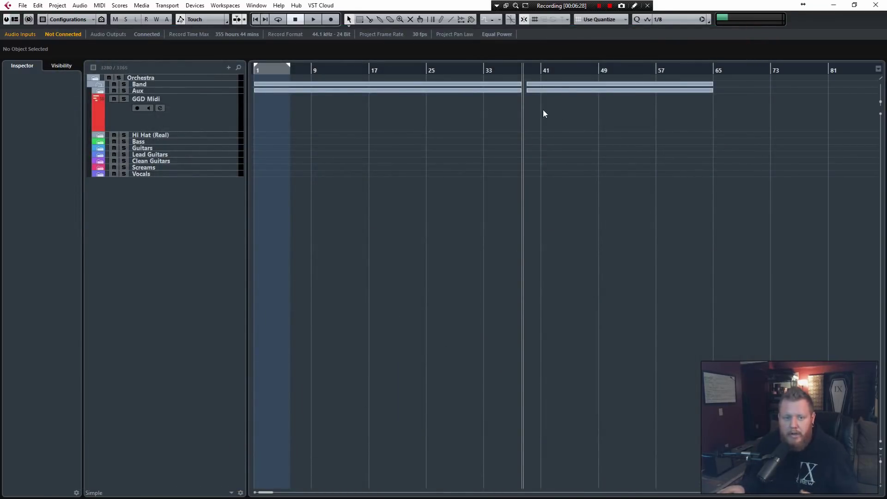
# Disable the GGD Midi track, and expand the Hi Hat (Real) folder to view its tracks.
pyautogui.click(226, 121)
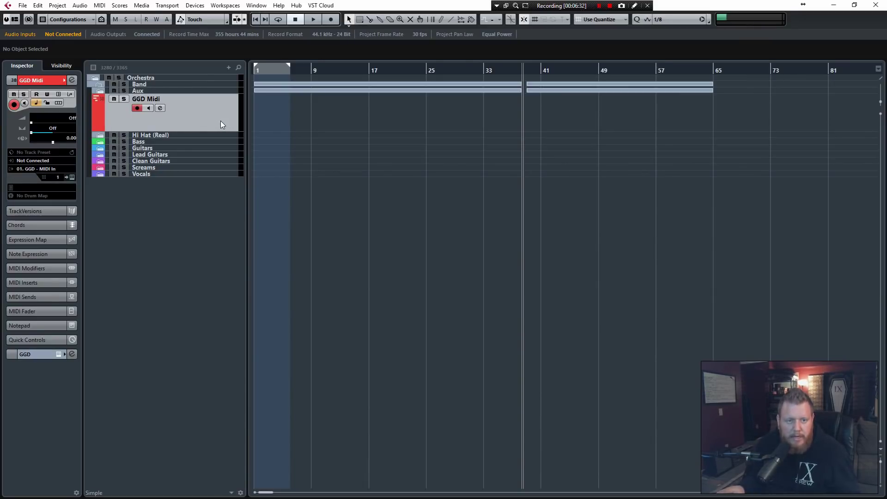
pyautogui.click(102, 137)
pyautogui.click(178, 134)
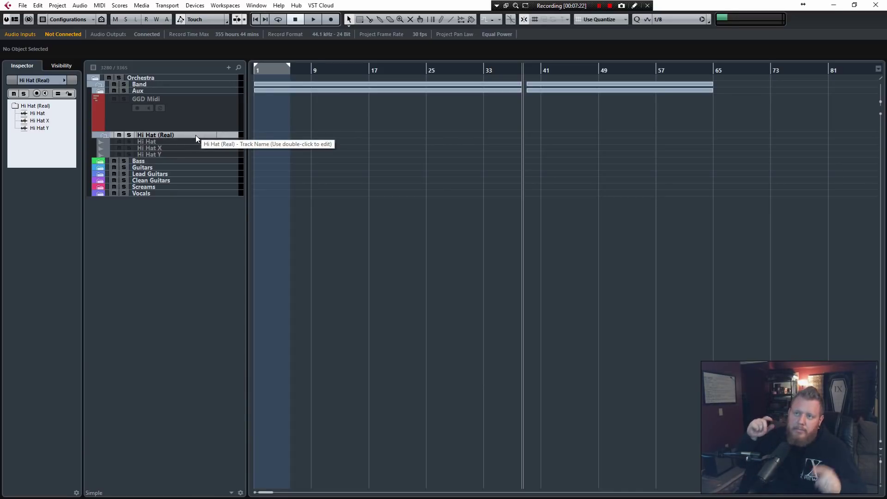
# Collapse the Hi Hat (Real) folder and select the Bass folder.
pyautogui.click(158, 141)
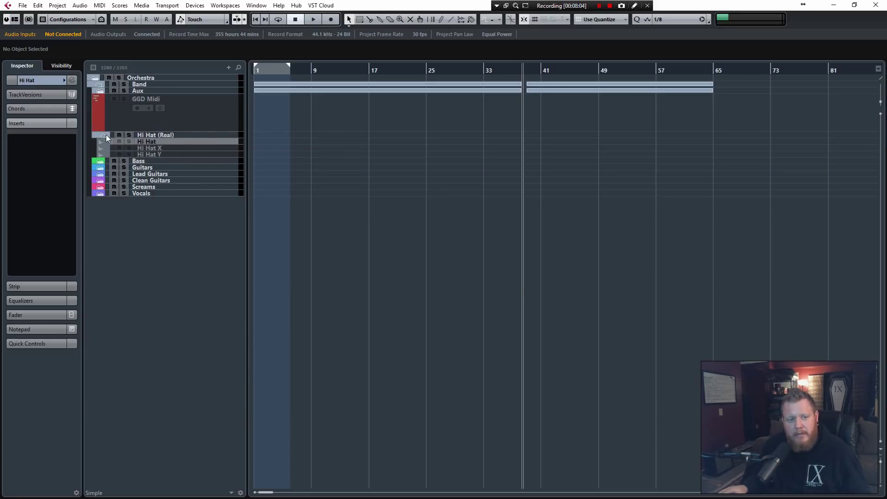
pyautogui.click(106, 135)
pyautogui.click(154, 142)
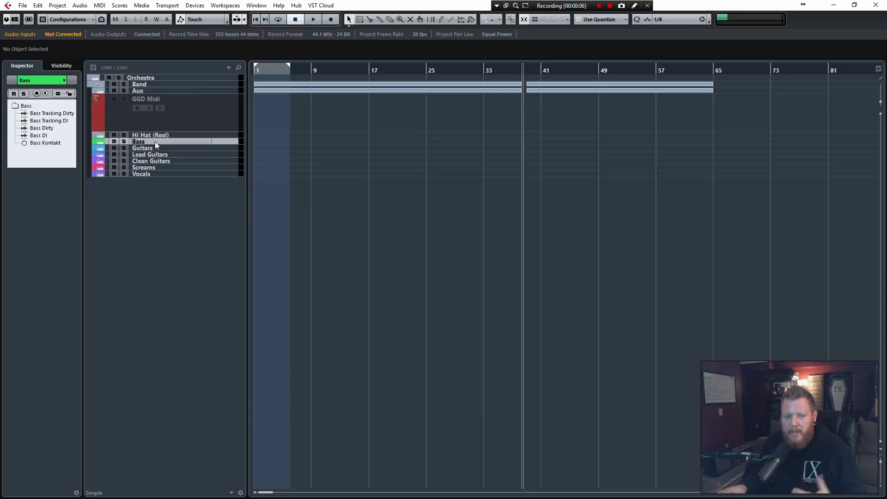
# Expand the Bass folder and enable its five tracks, from Bass Tracking Dirty through Bass Kontakt.
pyautogui.click(148, 135)
pyautogui.click(145, 142)
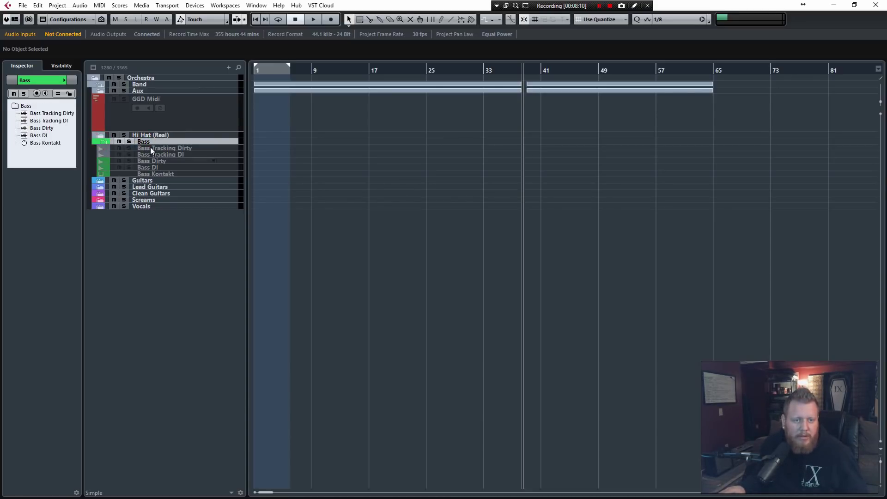
pyautogui.click(150, 147)
pyautogui.keyDown('shift'); pyautogui.click(151, 171); pyautogui.keyUp('shift')
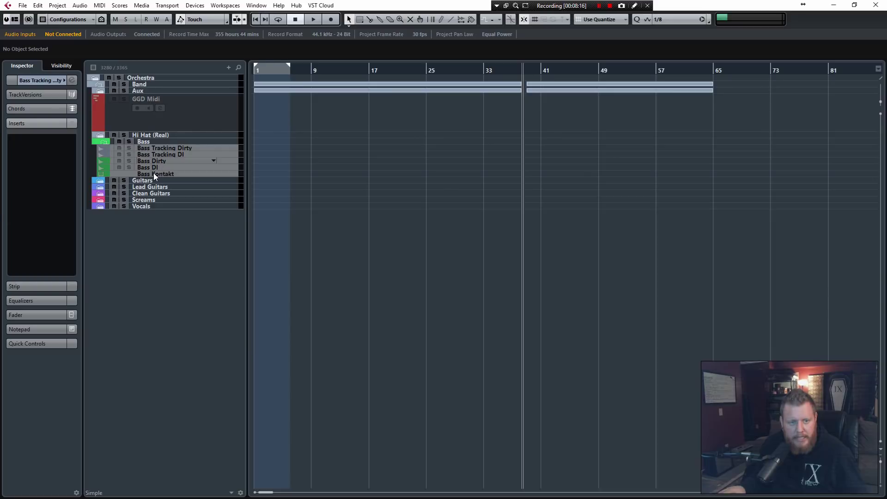
pyautogui.hotkey('shift', 'e')
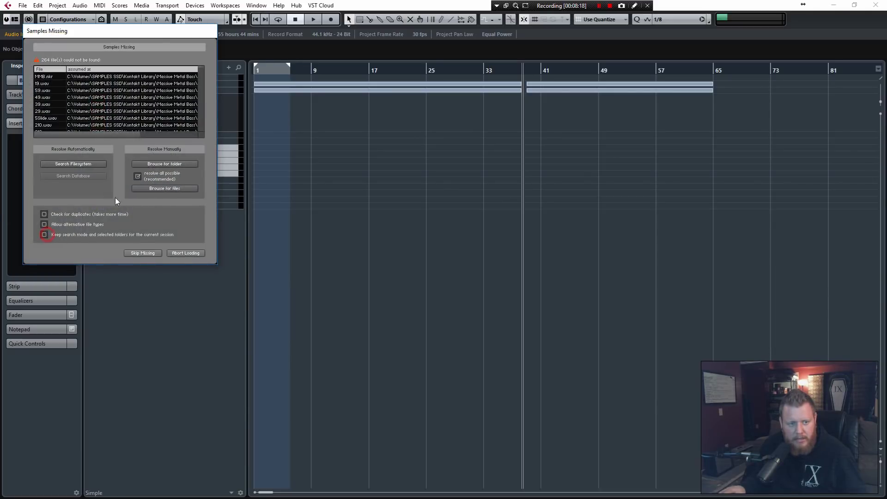
# Resolve the missing bass samples from the Massive Metal Bass folder on Samples (F:), keeping the search mode and folders for the current session.
pyautogui.click(45, 234)
pyautogui.click(157, 166)
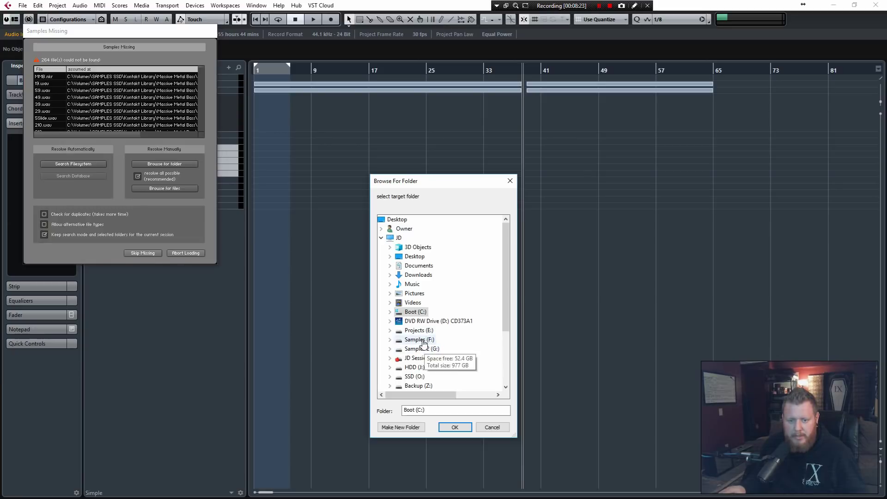
pyautogui.doubleClick(423, 340)
pyautogui.doubleClick(437, 312)
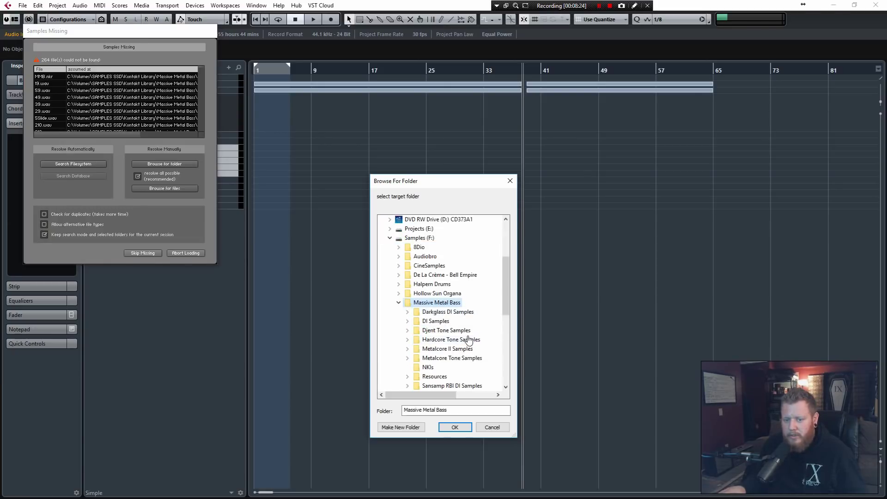
pyautogui.click(455, 427)
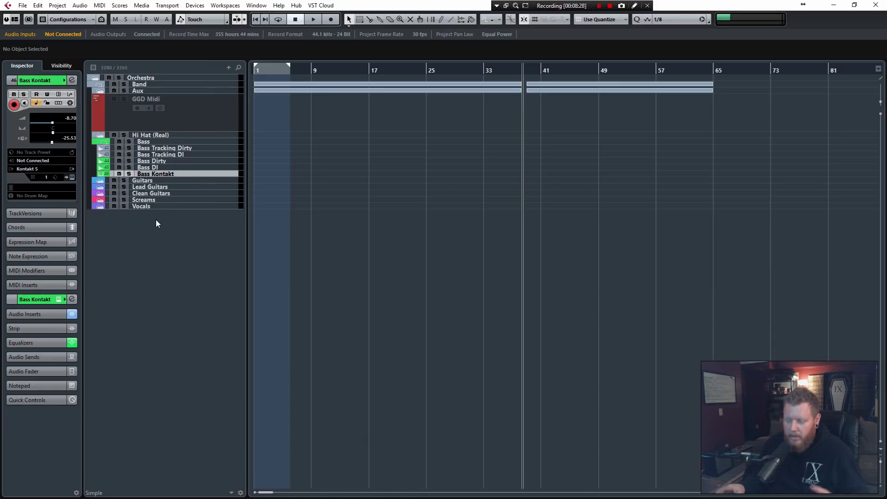
# Increase the track height of all five bass tracks, and select the Bass Kontakt track alone.
pyautogui.keyDown('shift'); pyautogui.click(159, 148); pyautogui.keyUp('shift')
pyautogui.moveTo(168, 170); pyautogui.dragTo(170, 193)
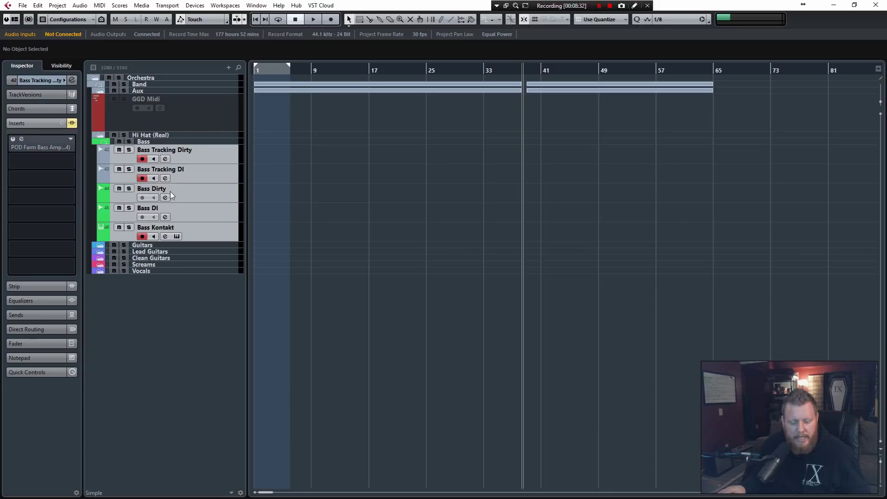
pyautogui.click(197, 234)
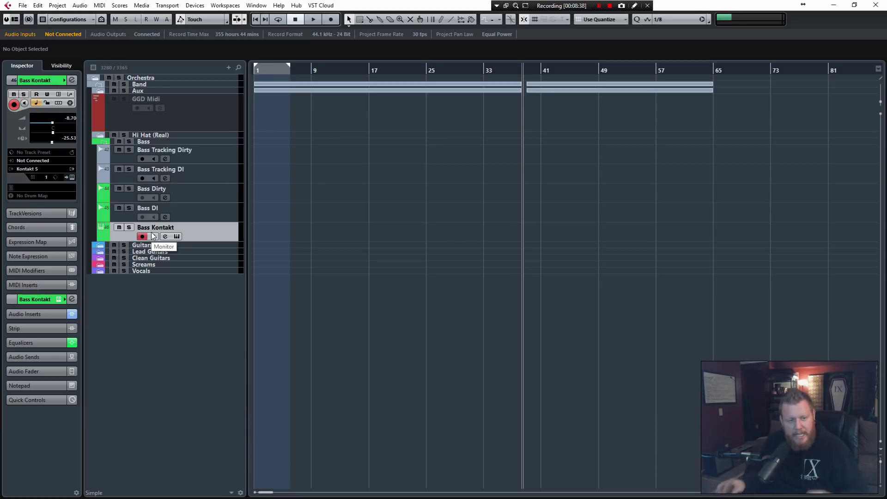
# Open the Bass Kontakt instrument and audition the Massive Metal Bass patch by playing several notes on its lower keys.
pyautogui.click(177, 237)
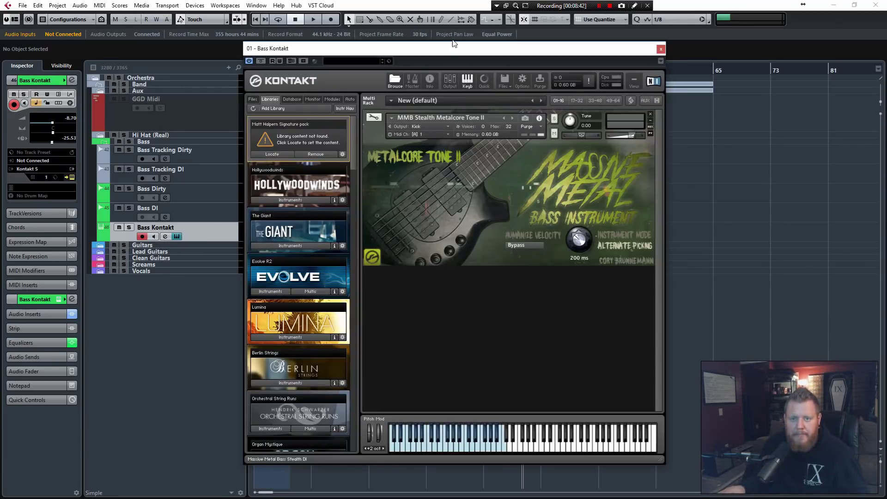
pyautogui.moveTo(445, 54)
pyautogui.mouseDown()
pyautogui.moveTo(450, 42)
pyautogui.moveTo(444, 52)
pyautogui.mouseUp()
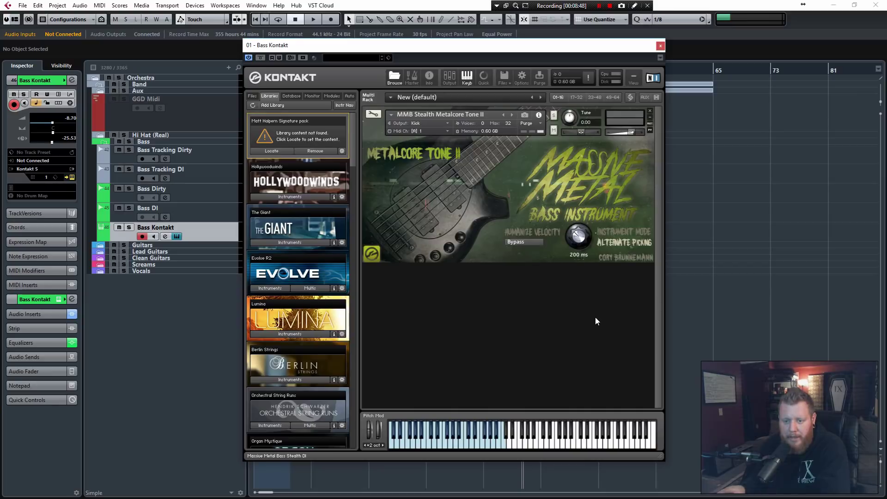
pyautogui.click(393, 446)
pyautogui.click(416, 444)
pyautogui.click(429, 447)
pyautogui.click(439, 446)
pyautogui.click(454, 444)
pyautogui.click(453, 445)
pyautogui.click(471, 445)
pyautogui.click(486, 445)
pyautogui.click(447, 445)
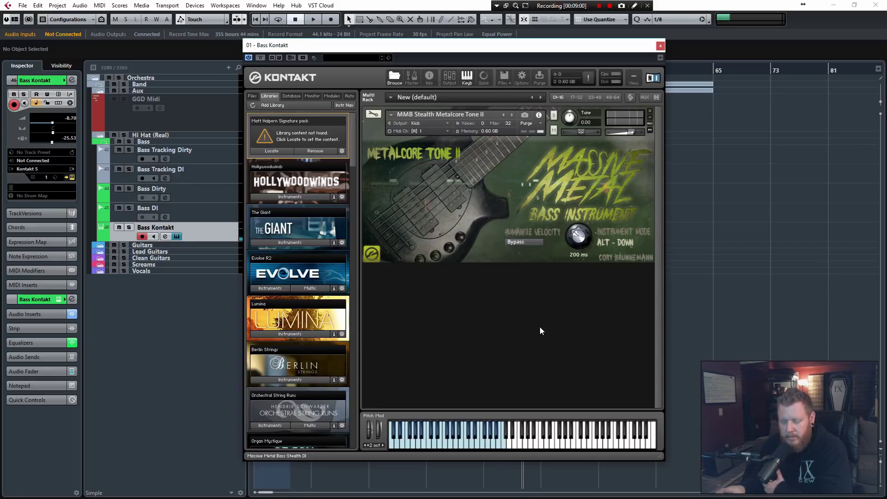
# Close the Kontakt instrument and review the Bass Kontakt channel settings, including the L1 limiter insert and the equalizer, and close them.
pyautogui.click(167, 238)
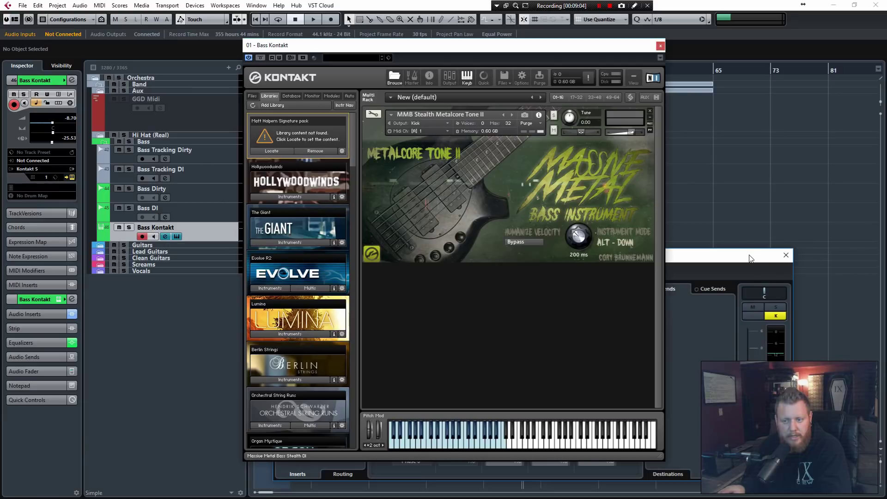
pyautogui.moveTo(742, 254); pyautogui.dragTo(631, 151)
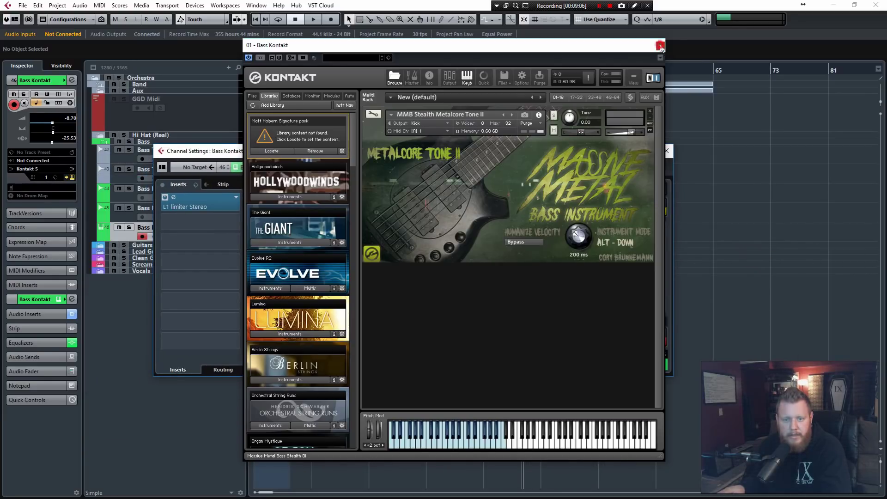
pyautogui.click(661, 46)
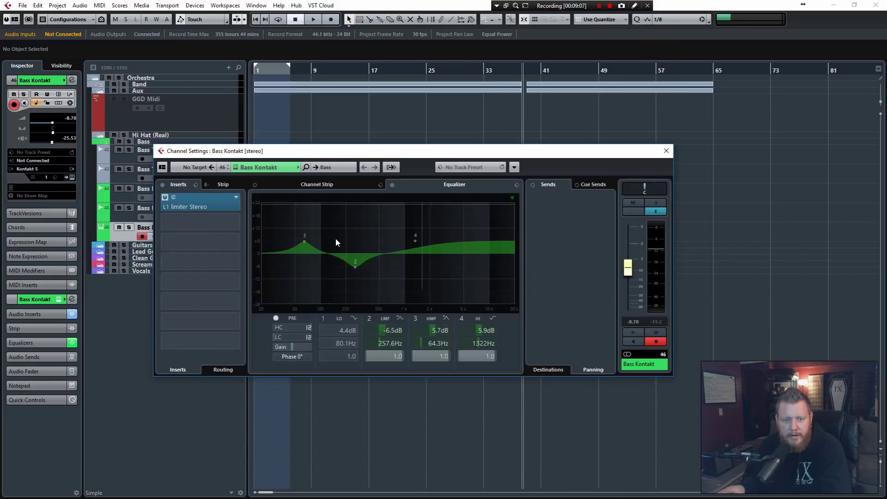
pyautogui.click(174, 198)
pyautogui.click(173, 198)
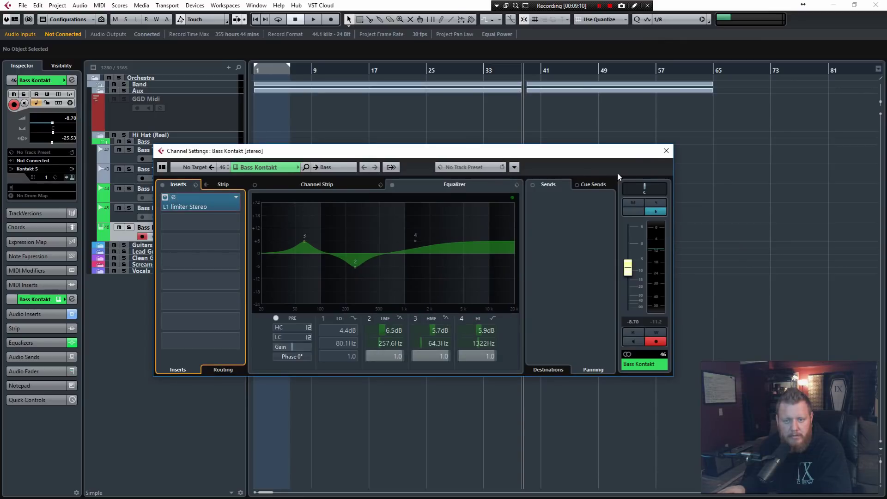
pyautogui.moveTo(653, 155); pyautogui.dragTo(699, 176)
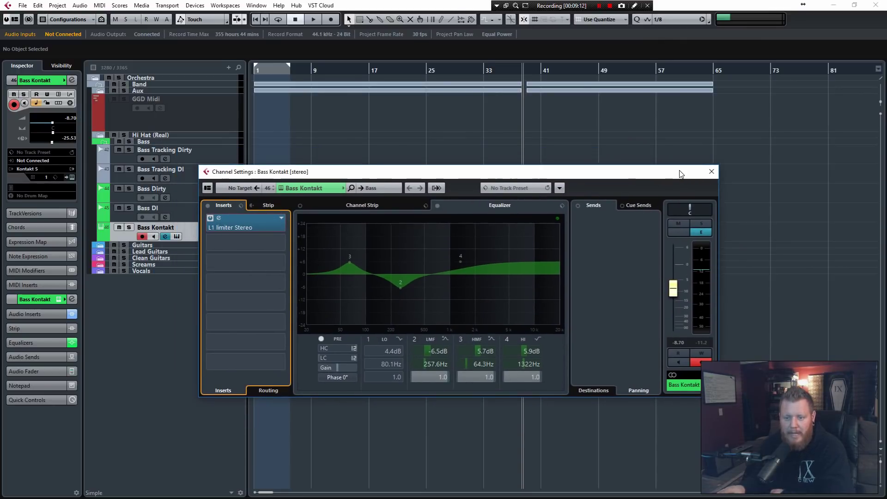
pyautogui.click(713, 172)
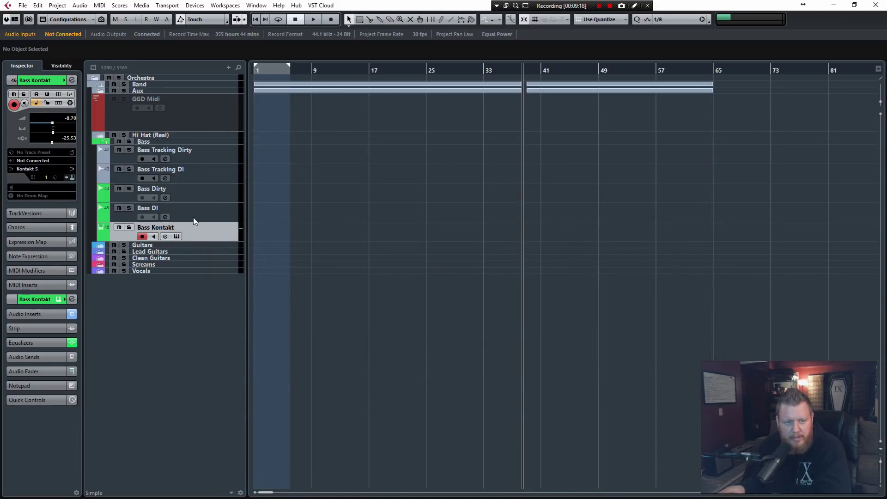
# Review the Bass Tracking Dirty and Bass Tracking DI tracks, viewing the DI track's POD Farm Bass Amps insert.
pyautogui.click(203, 155)
pyautogui.keyDown('shift'); pyautogui.click(198, 176); pyautogui.keyUp('shift')
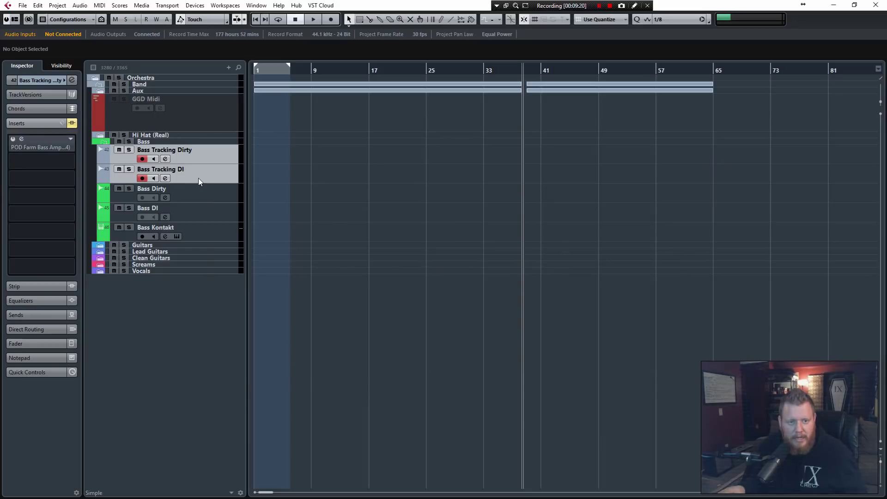
pyautogui.click(199, 153)
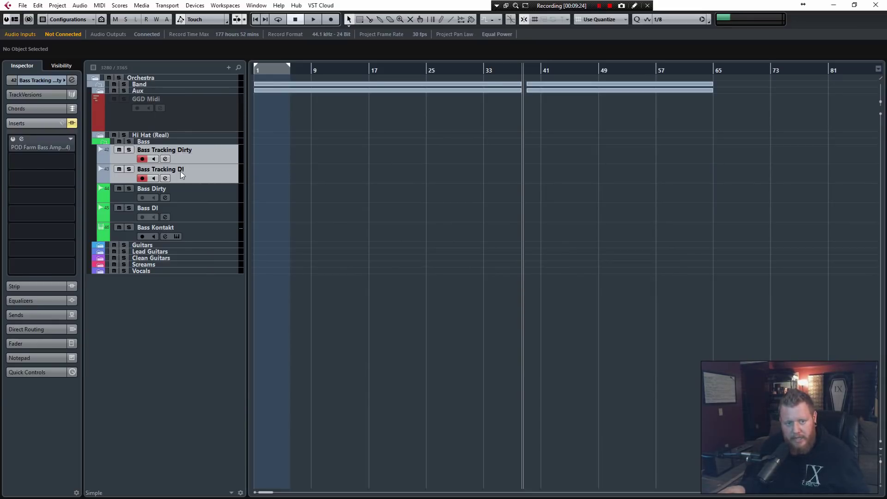
pyautogui.click(193, 159)
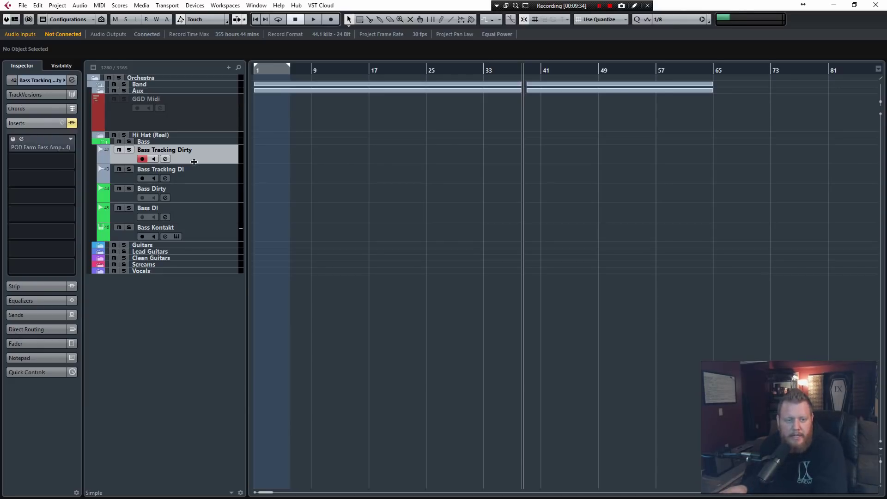
pyautogui.click(185, 179)
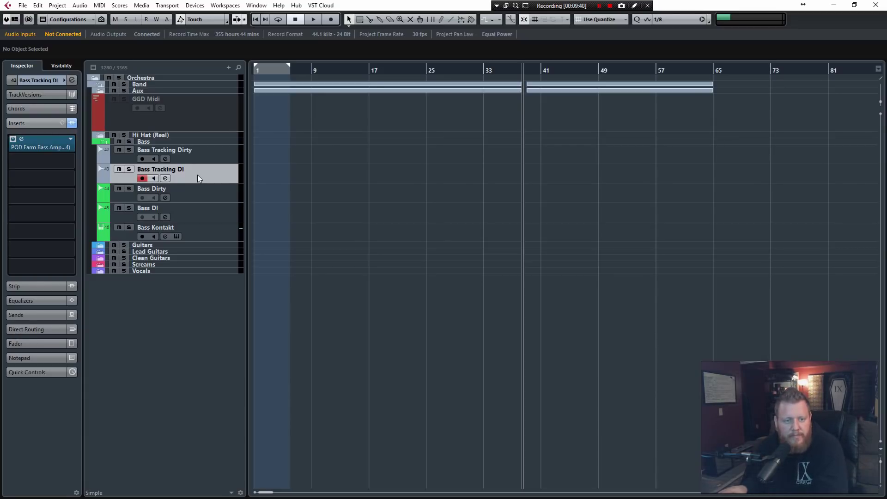
pyautogui.click(20, 141)
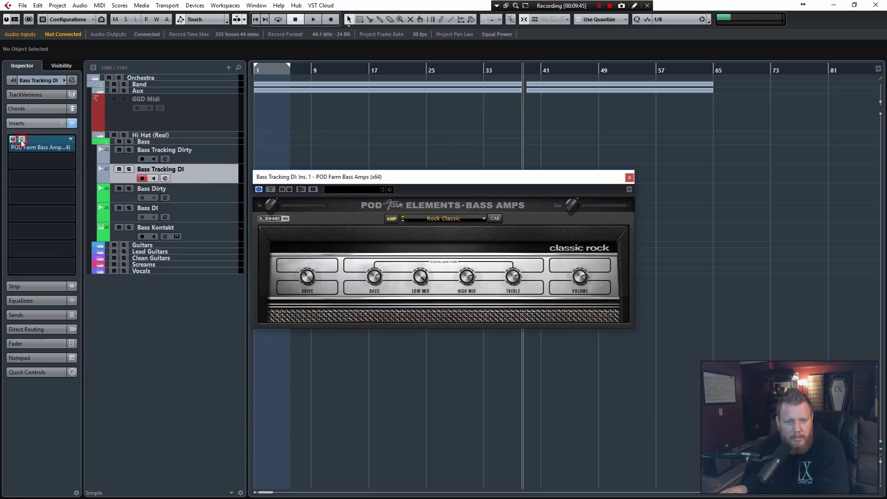
pyautogui.click(20, 141)
pyautogui.click(209, 154)
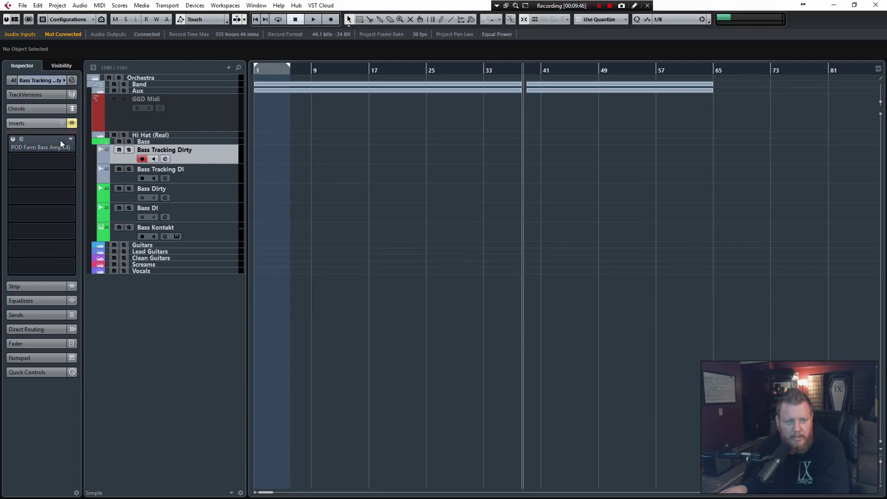
# Compare the insert chains of the Bass Dirty and Bass DI tracks.
pyautogui.click(201, 194)
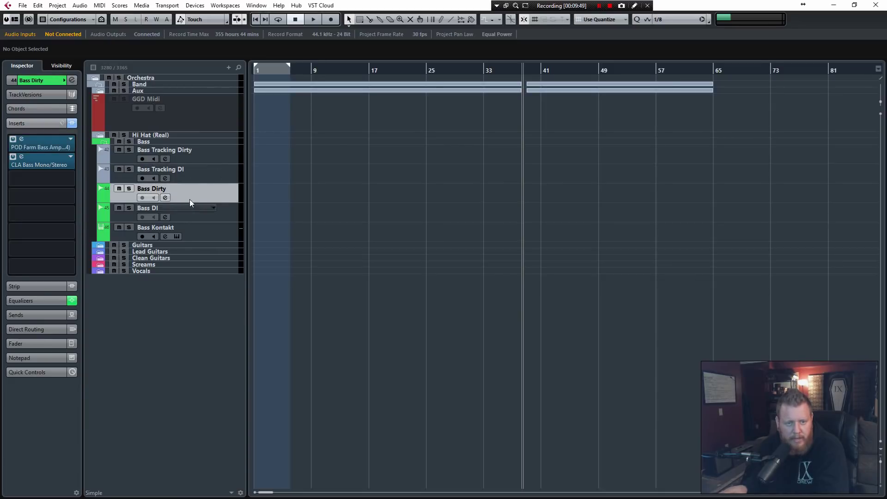
pyautogui.click(206, 219)
pyautogui.click(204, 197)
pyautogui.click(203, 213)
pyautogui.click(205, 195)
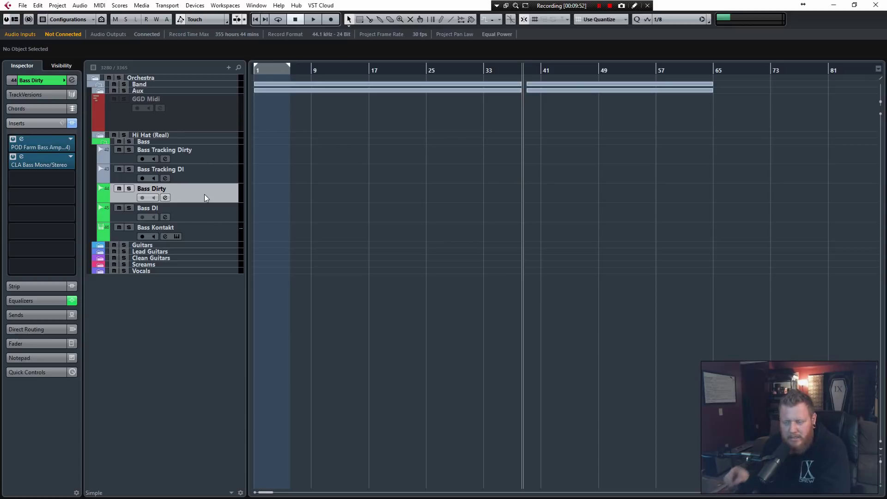
pyautogui.click(230, 215)
# Disable all five bass tracks and collapse the Bass folder.
pyautogui.click(208, 156)
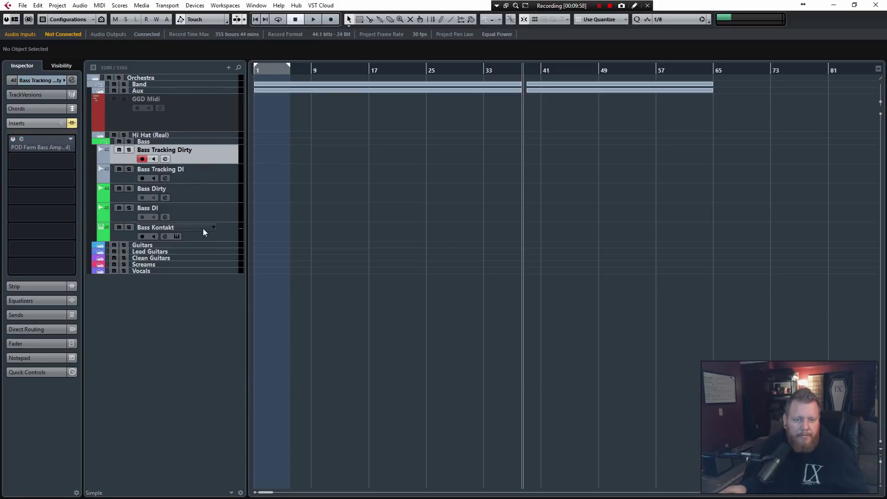
pyautogui.keyDown('shift'); pyautogui.click(215, 234); pyautogui.keyUp('shift')
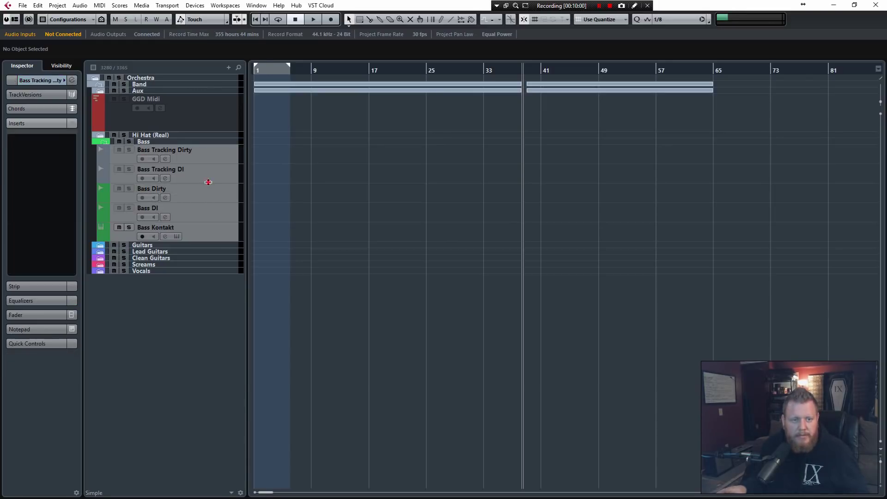
pyautogui.click(101, 141)
# Expand the Guitars folder and go through its Guitar Tracking track and the Gtr, Gtr DBL and Gtr 3 left/right DI pairs.
pyautogui.click(101, 148)
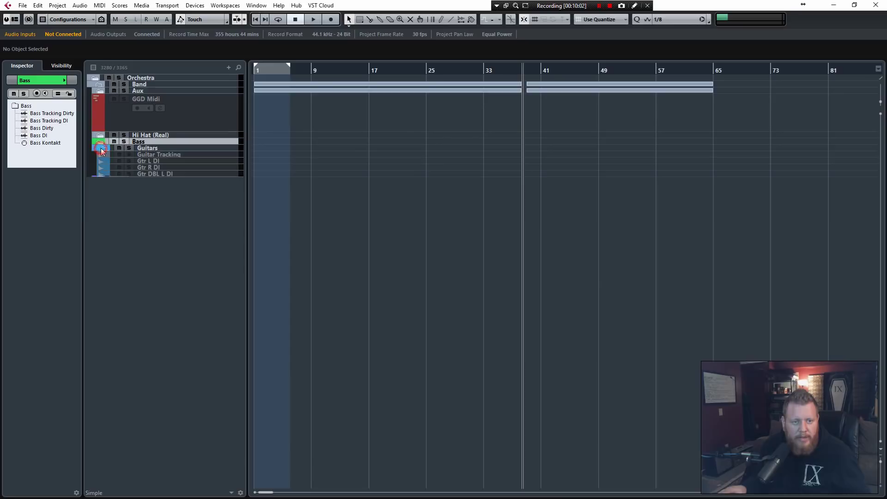
pyautogui.click(160, 154)
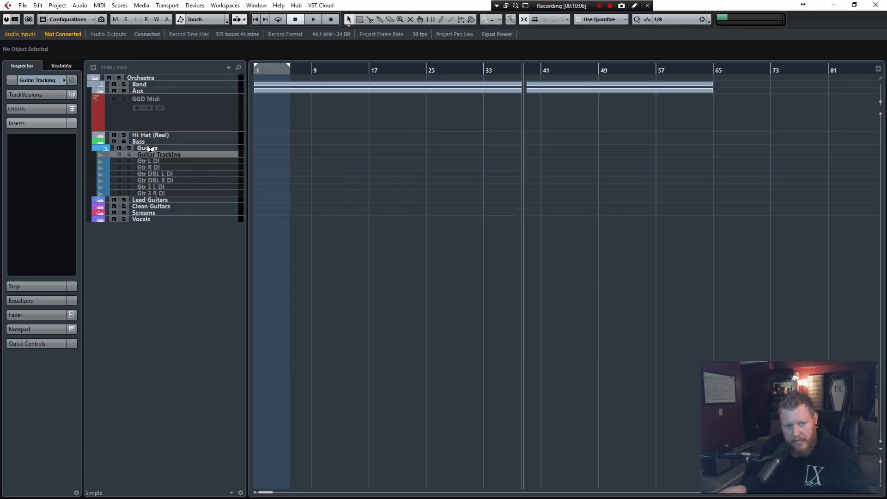
pyautogui.click(154, 167)
pyautogui.click(155, 175)
pyautogui.click(156, 180)
pyautogui.click(153, 162)
pyautogui.click(154, 167)
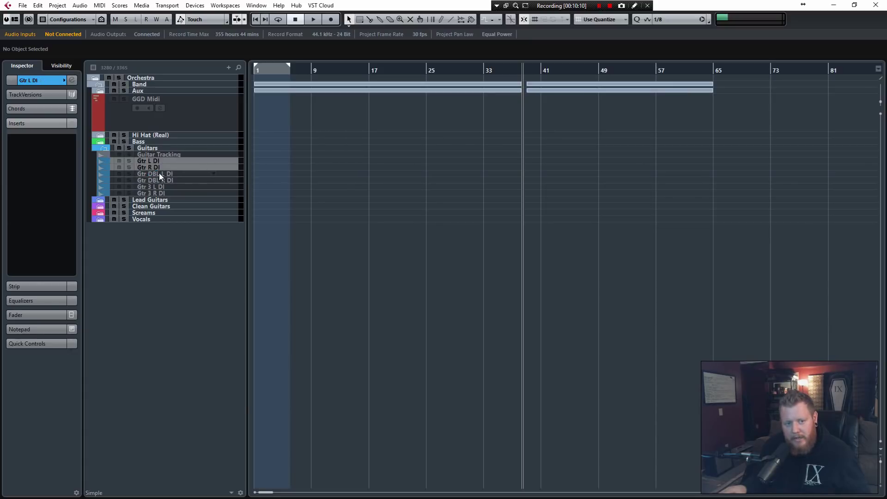
pyautogui.click(159, 174)
pyautogui.keyDown('shift'); pyautogui.click(159, 179); pyautogui.keyUp('shift')
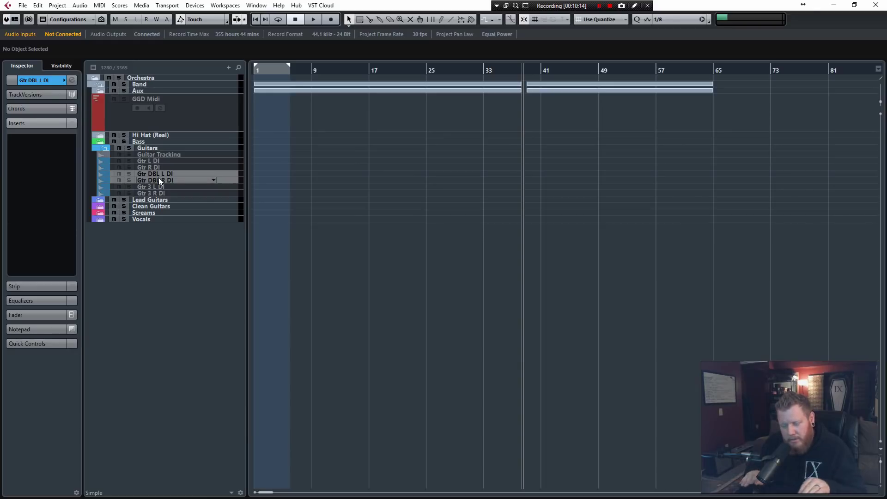
pyautogui.click(158, 187)
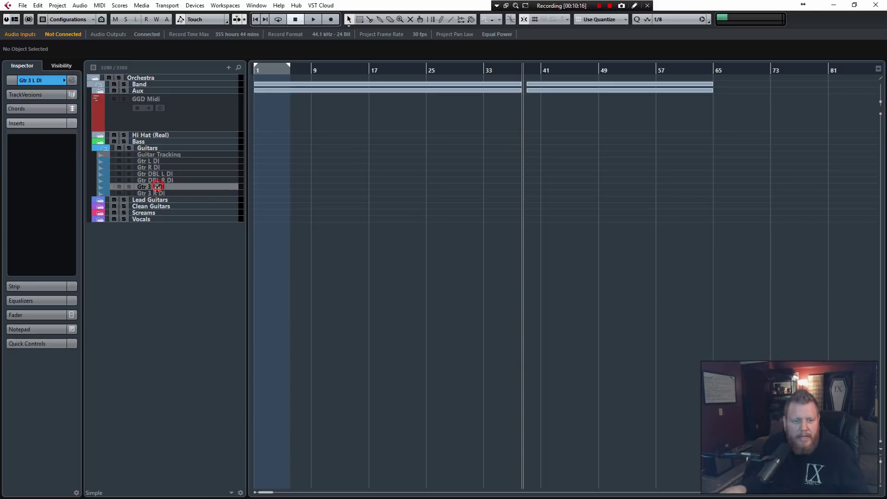
pyautogui.keyDown('shift'); pyautogui.click(157, 193); pyautogui.keyUp('shift')
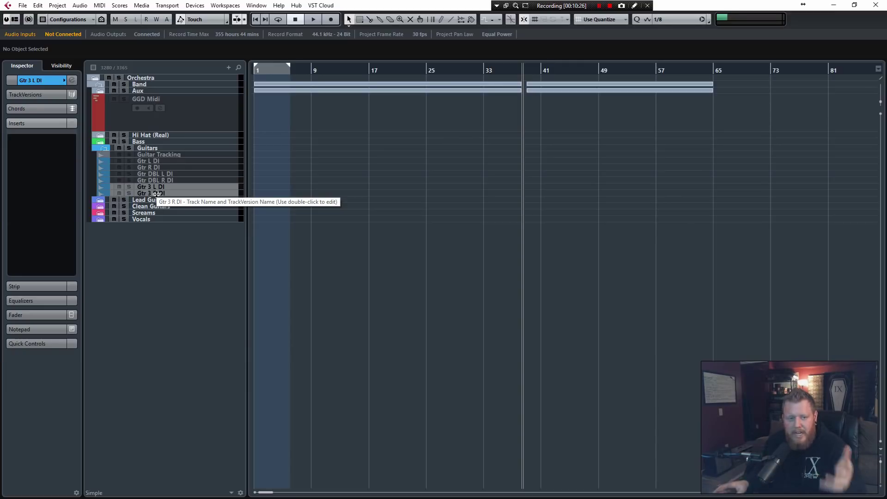
# Enable the Guitar Tracking track and open its Toneforge - Ben Bruce insert.
pyautogui.click(146, 161)
pyautogui.press('Up')
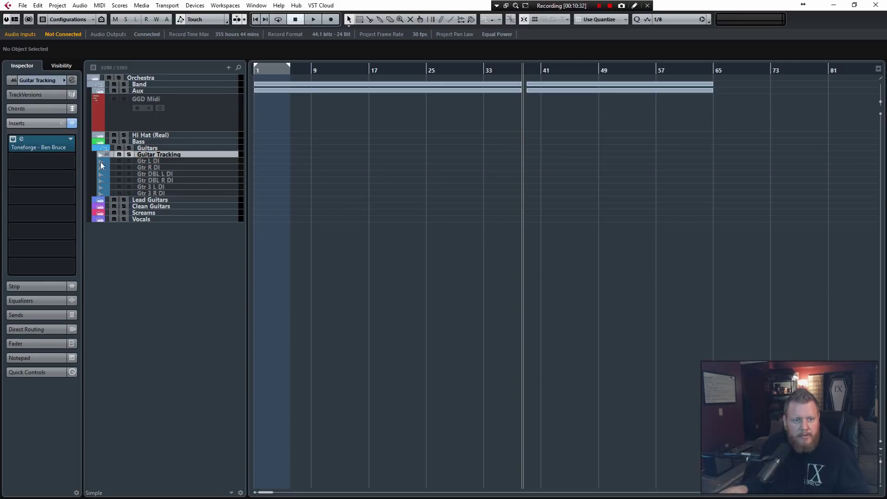
pyautogui.click(22, 140)
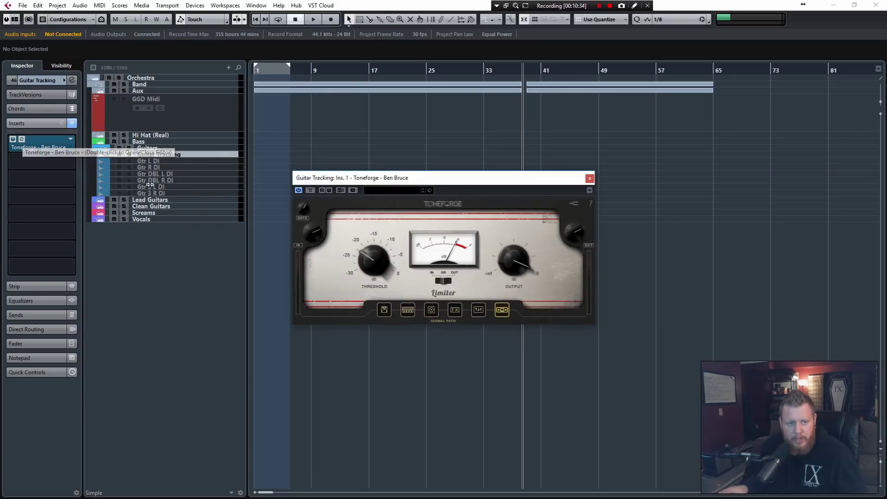
# Review the amp page of the Toneforge - Ben Bruce plugin and close its editor.
pyautogui.click(408, 310)
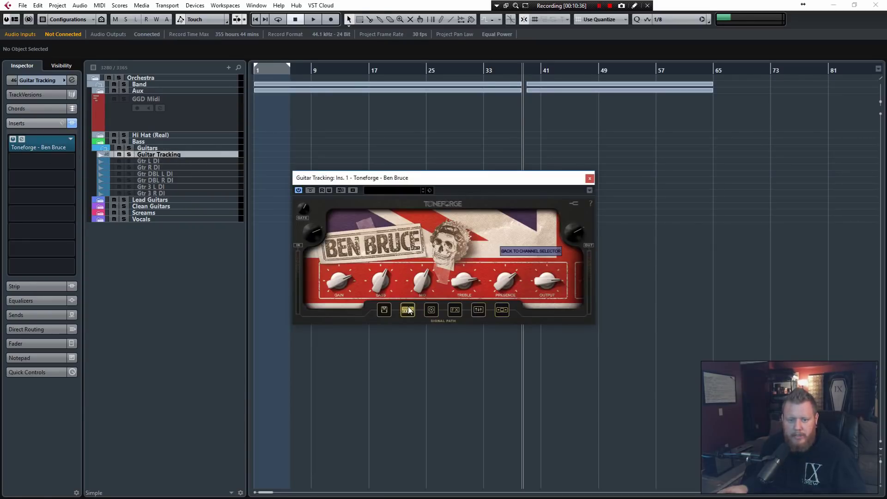
pyautogui.moveTo(481, 182); pyautogui.dragTo(522, 112)
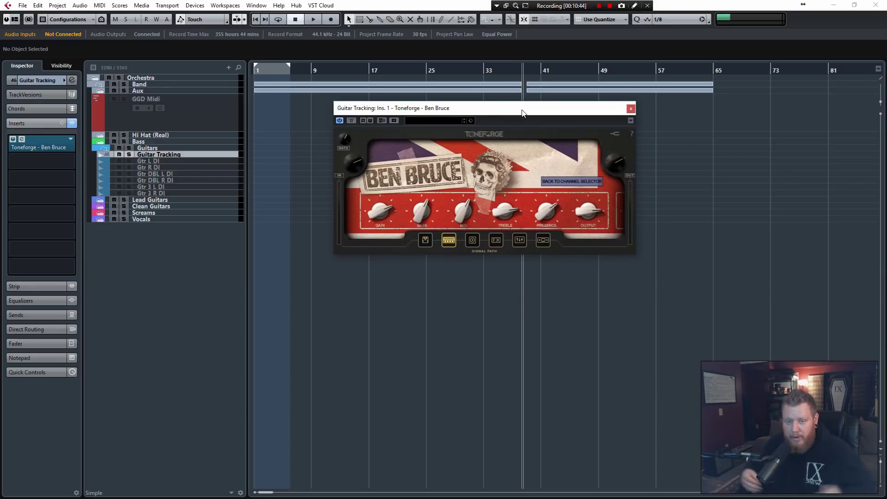
pyautogui.click(632, 109)
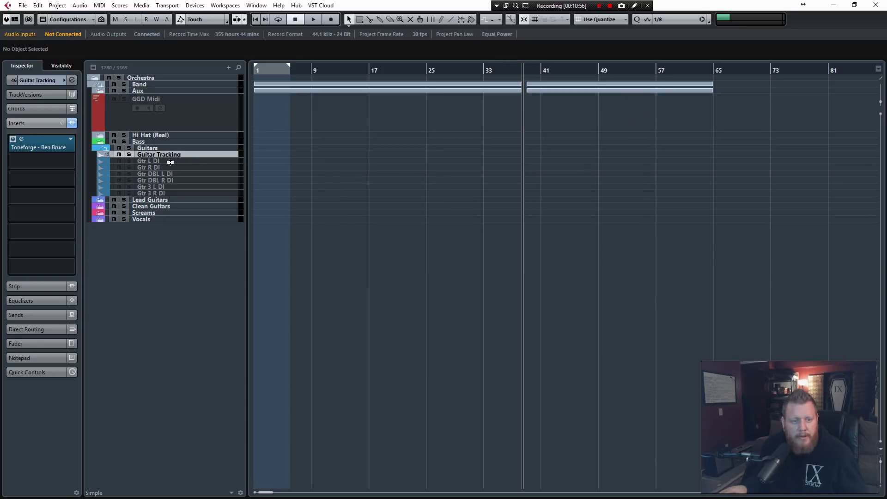
# Disable the Guitar Tracking track, then collapse the Guitars folder and expand the Lead Guitars folder.
pyautogui.click(147, 149)
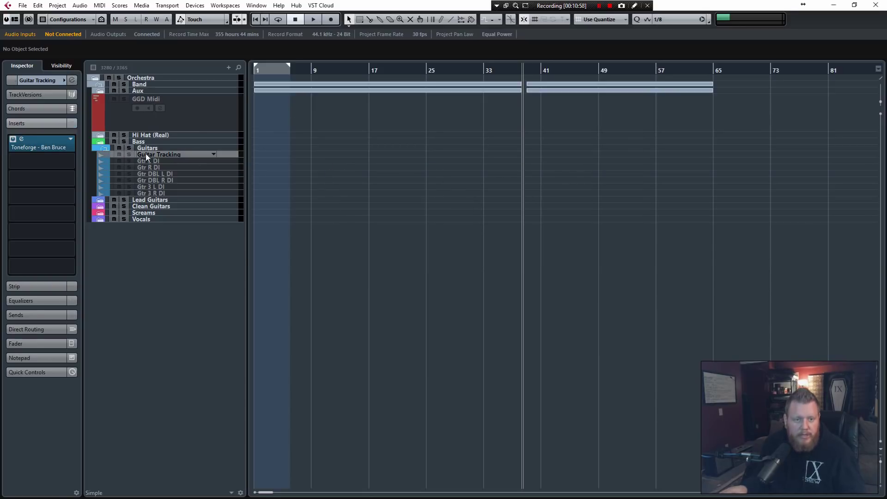
pyautogui.click(102, 149)
pyautogui.click(101, 156)
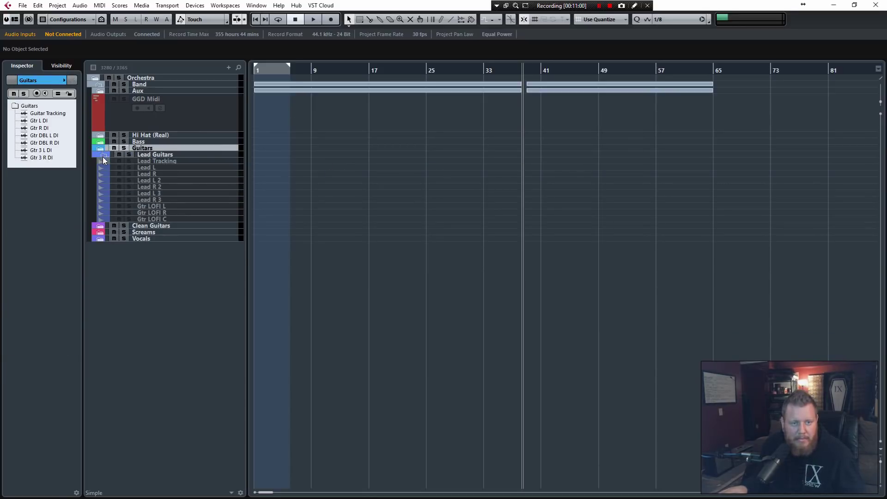
# Enable the Lead Tracking track and show the amp page of its Toneforge - Menace insert.
pyautogui.click(143, 162)
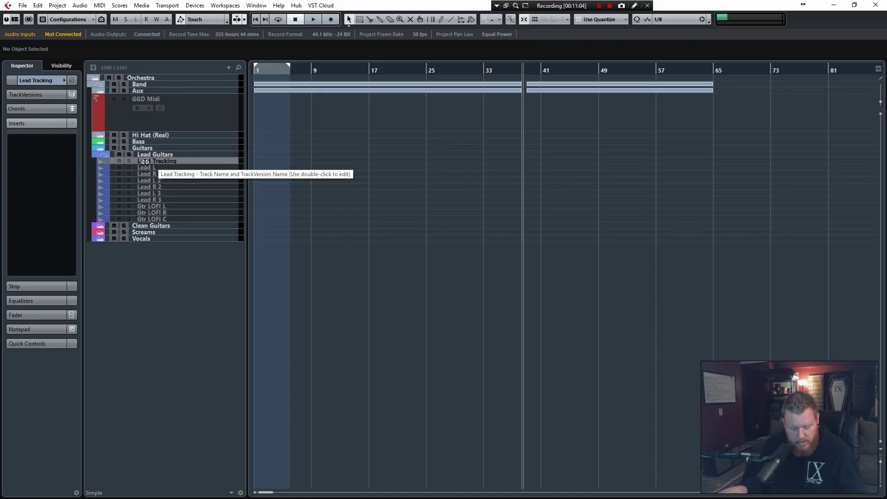
pyautogui.click(146, 162)
pyautogui.doubleClick(21, 139)
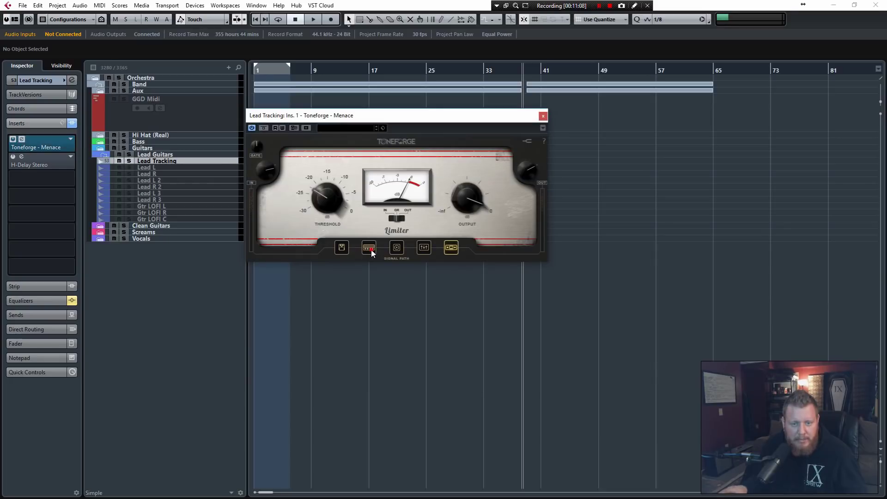
pyautogui.click(370, 250)
pyautogui.moveTo(445, 117); pyautogui.dragTo(528, 99)
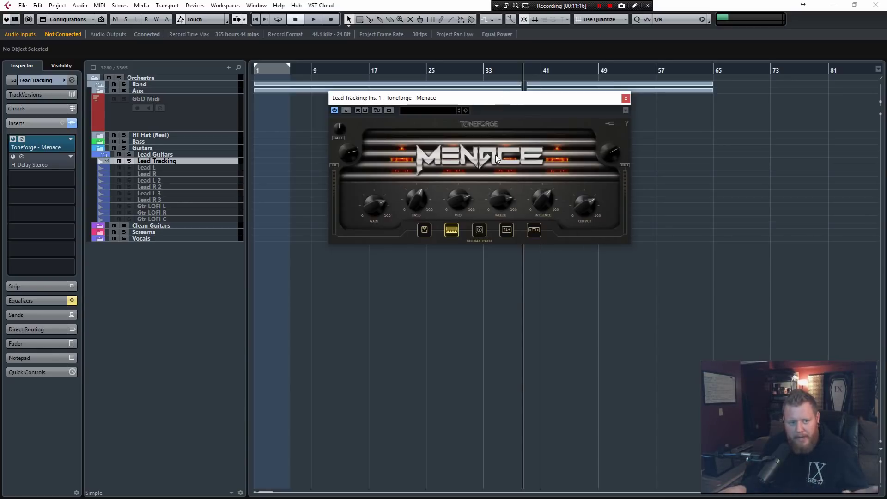
# Review the limiter, amp and remaining signal path pages of Toneforge - Menace and close its editor.
pyautogui.click(539, 231)
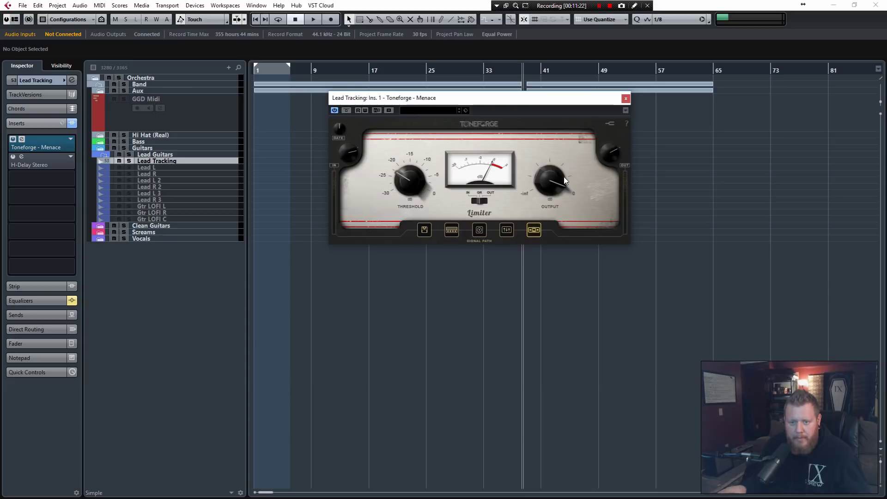
pyautogui.click(424, 231)
pyautogui.click(454, 234)
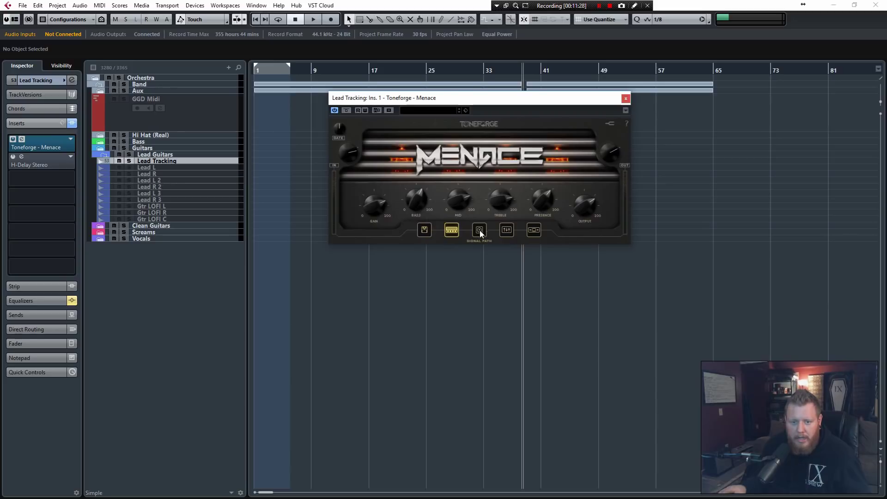
pyautogui.click(480, 232)
pyautogui.click(509, 230)
pyautogui.click(454, 232)
pyautogui.click(625, 98)
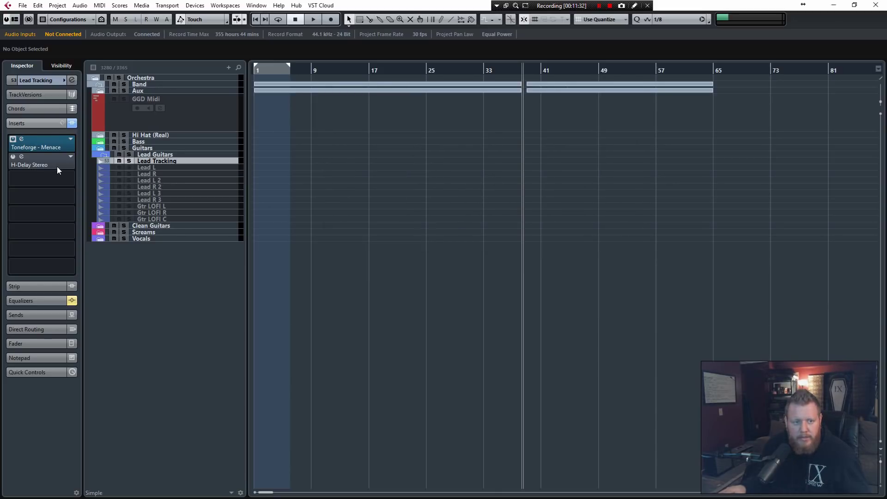
# Set the delay time to 1/2 T in Lead Tracking's H-Delay Stereo insert and close the plugin.
pyautogui.click(23, 157)
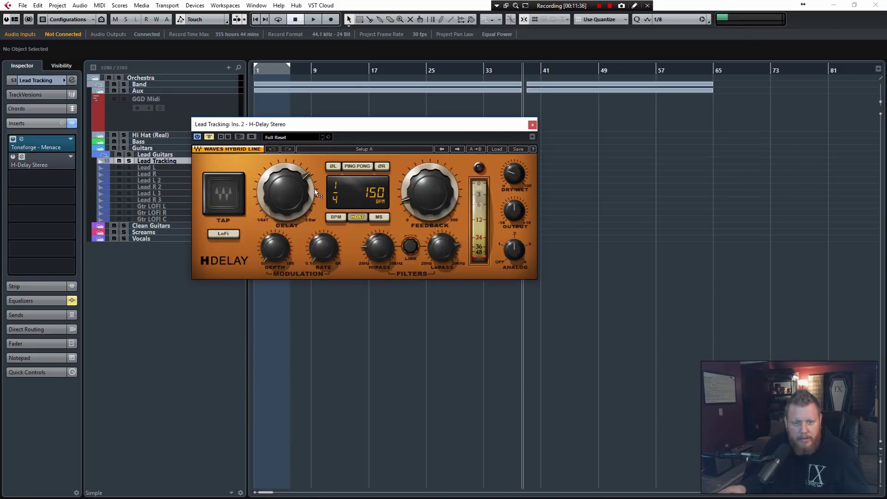
pyautogui.moveTo(294, 203)
pyautogui.mouseDown()
pyautogui.moveTo(295, 236)
pyautogui.moveTo(295, 203)
pyautogui.mouseUp()
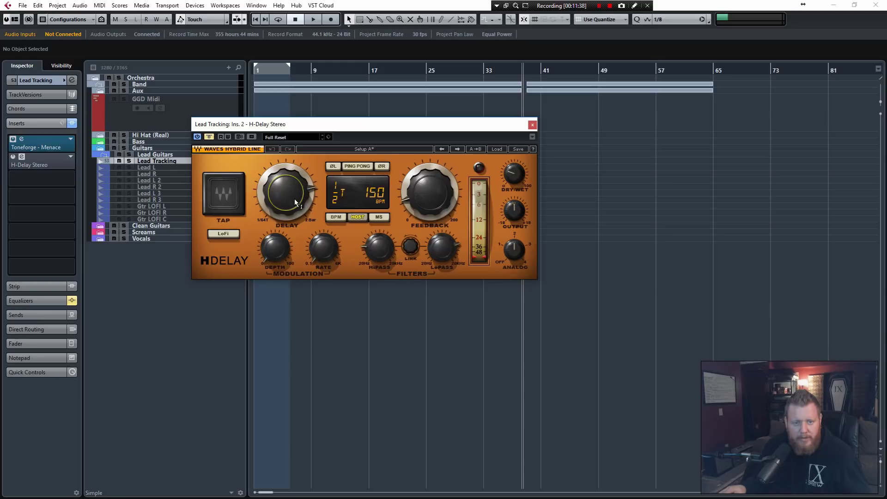
pyautogui.click(532, 124)
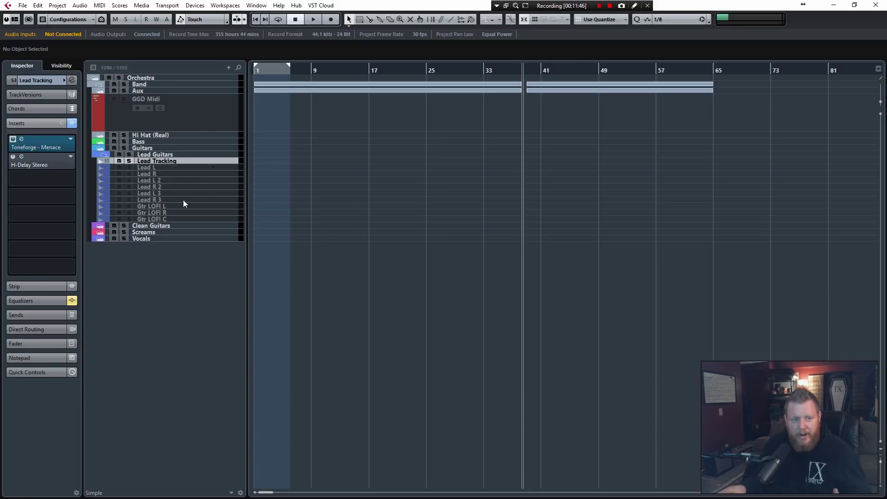
# Enable the Gtr LOFI L track and review its inserts, equalizer bands and basic track settings.
pyautogui.click(161, 206)
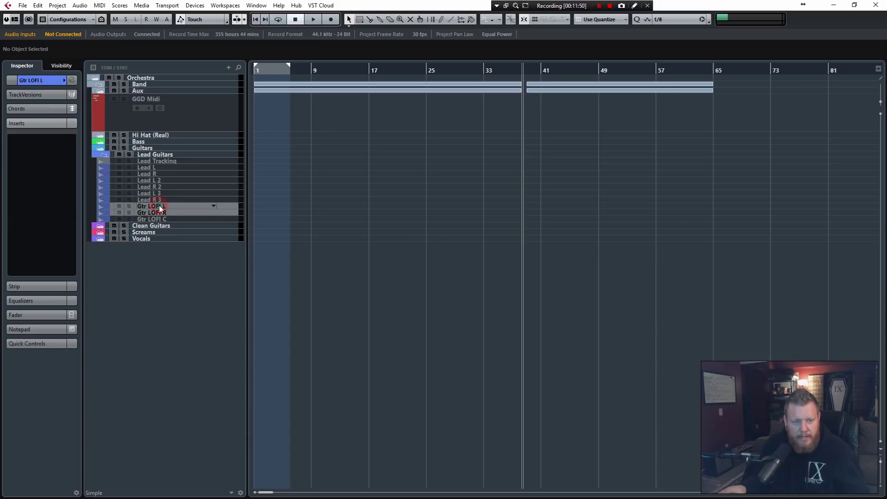
pyautogui.hotkey('shift', 'd')
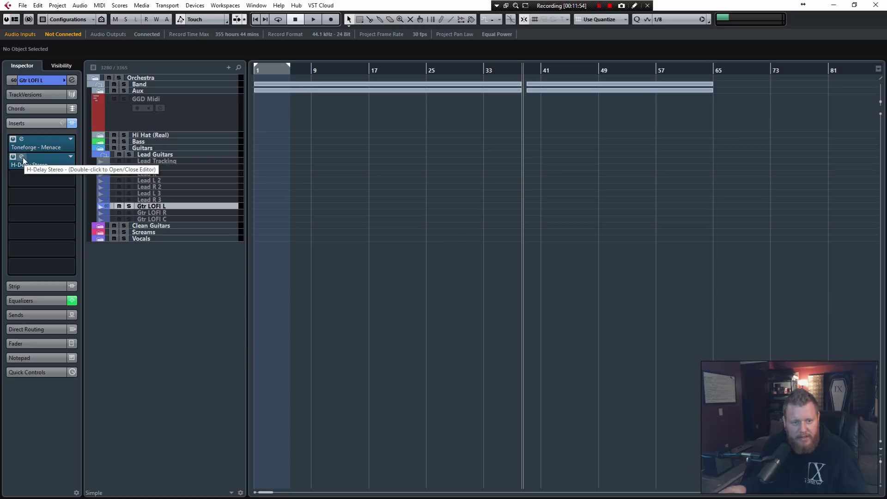
pyautogui.click(38, 300)
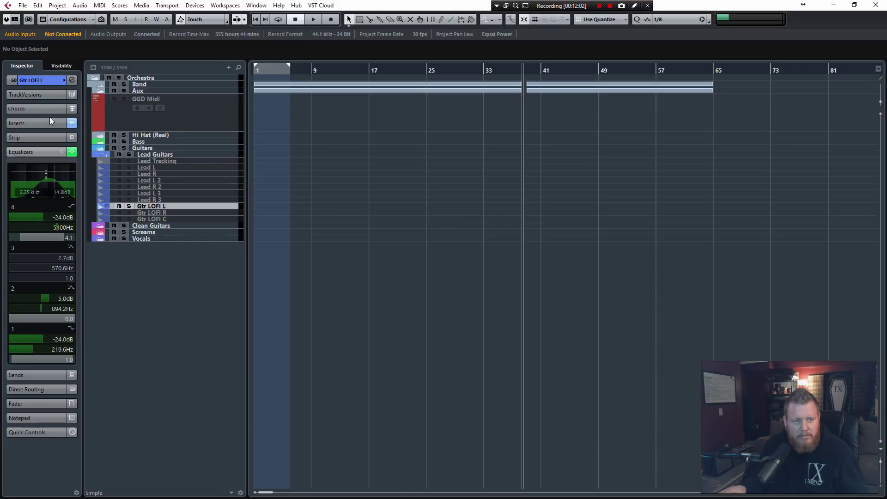
pyautogui.click(44, 79)
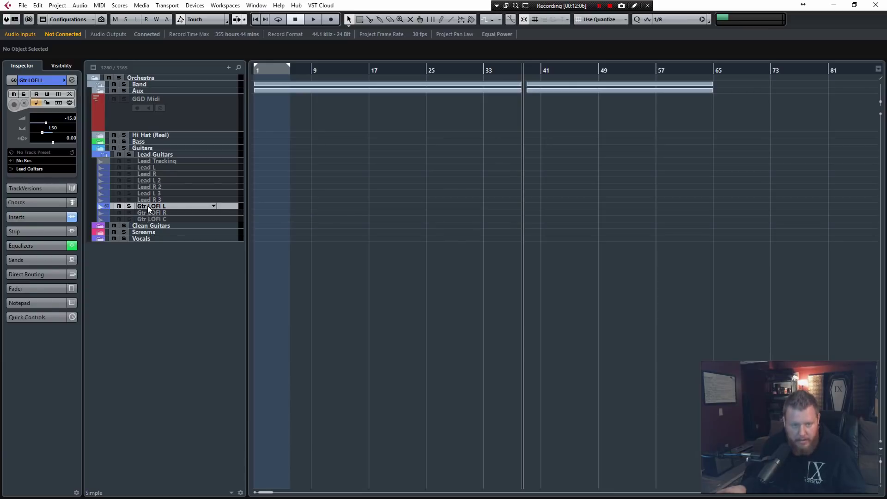
# Disable the Gtr LOFI L track, collapse the Lead Guitars folder and expand Clean Guitars.
pyautogui.hotkey('shift', 'd')
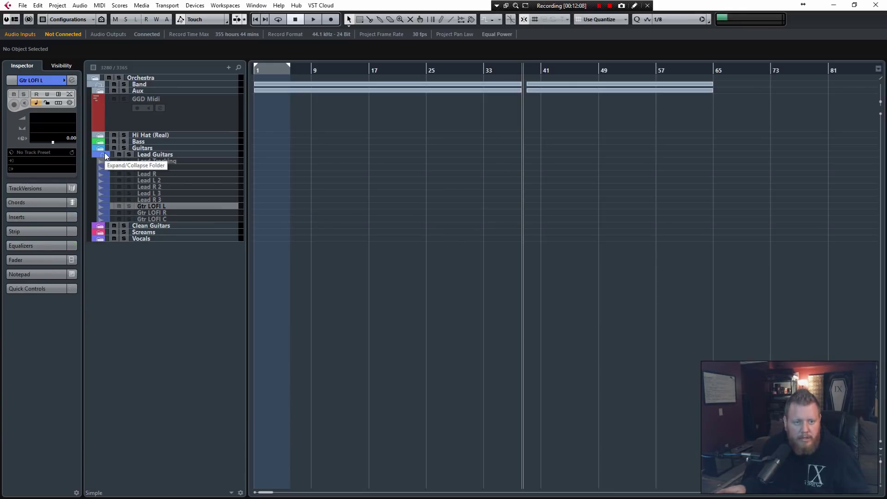
pyautogui.click(105, 154)
pyautogui.click(102, 160)
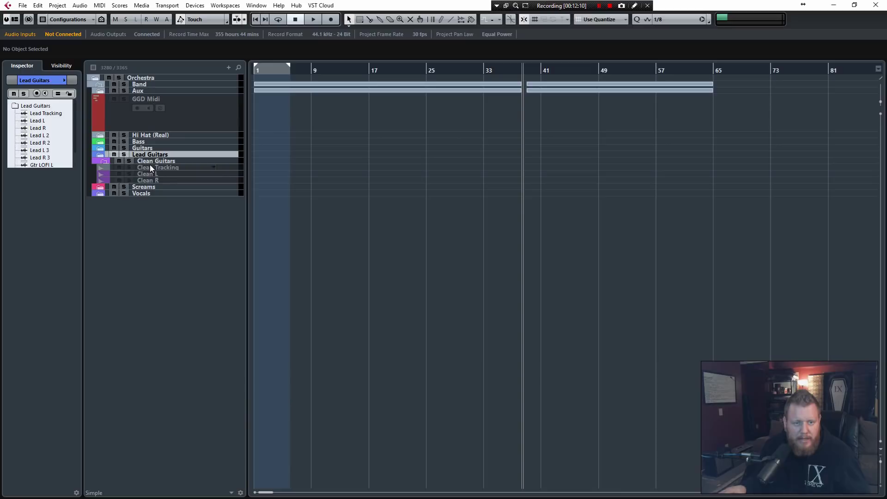
# Enable the Clean L track and inspect its POD Farm Guitar Amps and L1 limiter Mono inserts.
pyautogui.click(149, 167)
pyautogui.click(156, 174)
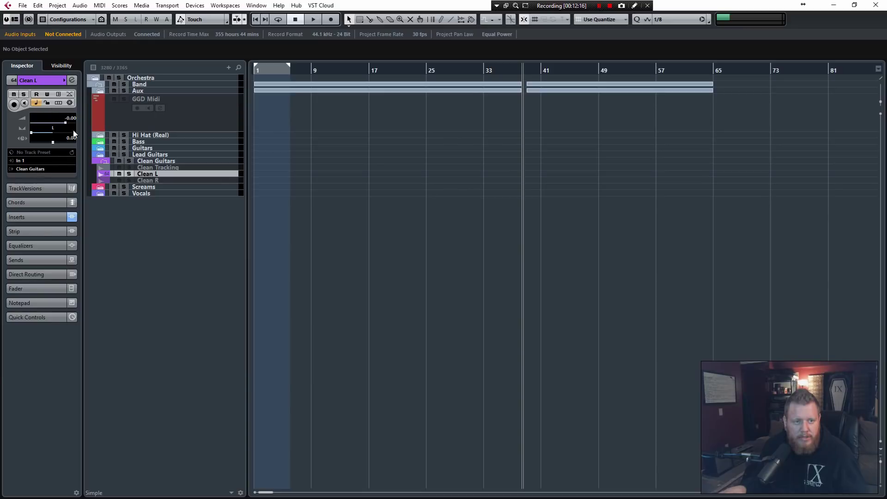
pyautogui.click(39, 218)
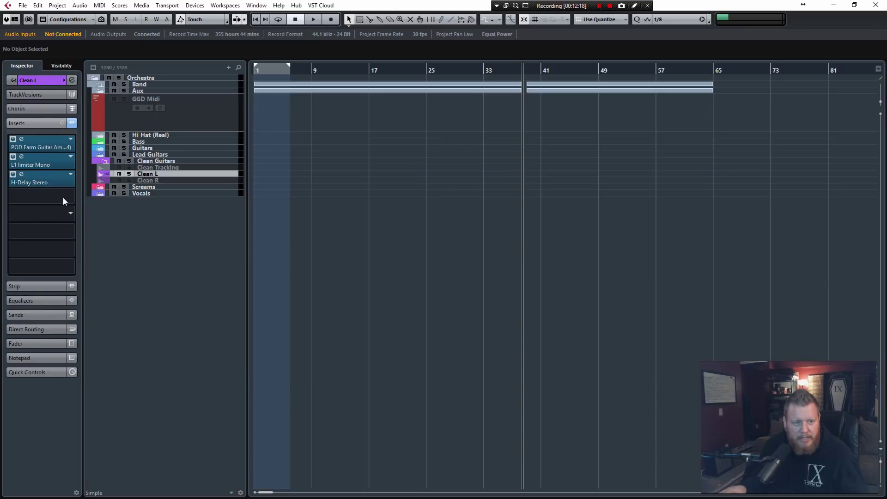
pyautogui.click(22, 138)
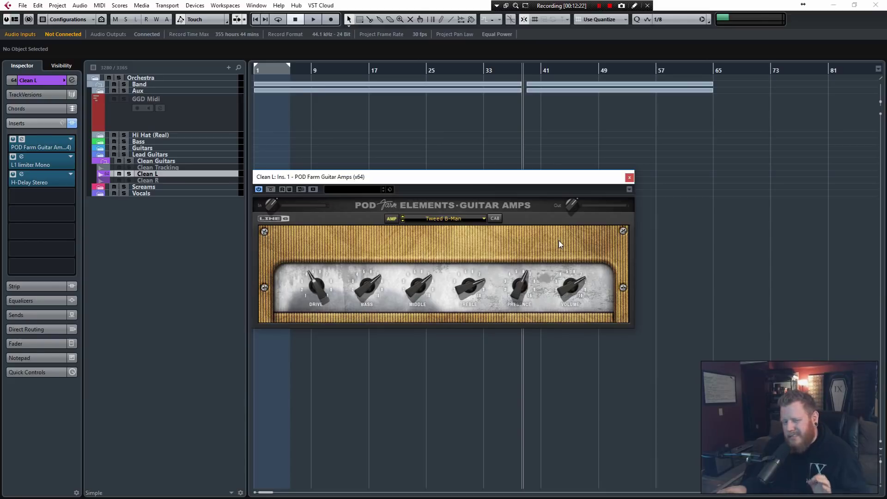
pyautogui.click(628, 179)
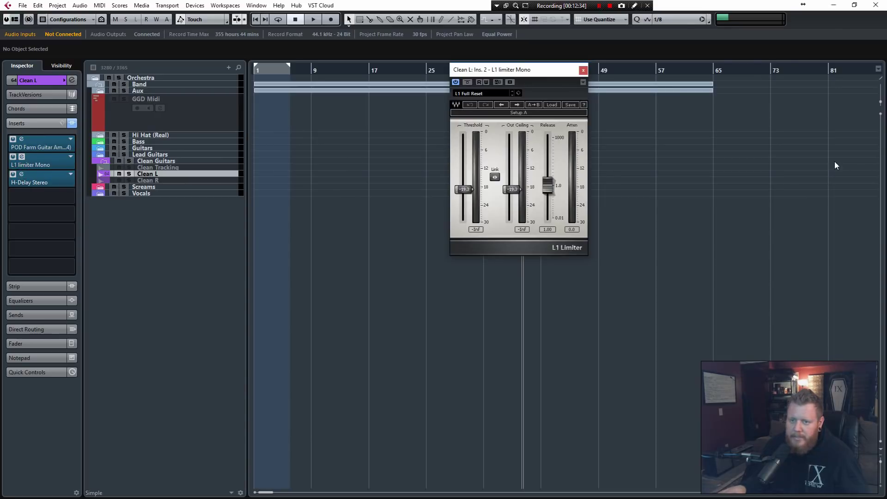
pyautogui.click(583, 69)
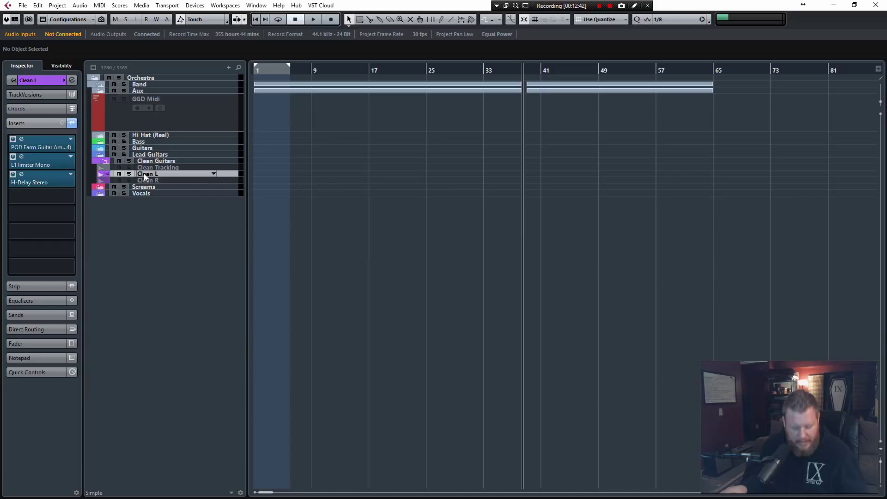
# Collapse the Clean Guitars folder and expand the Screams folder.
pyautogui.click(105, 161)
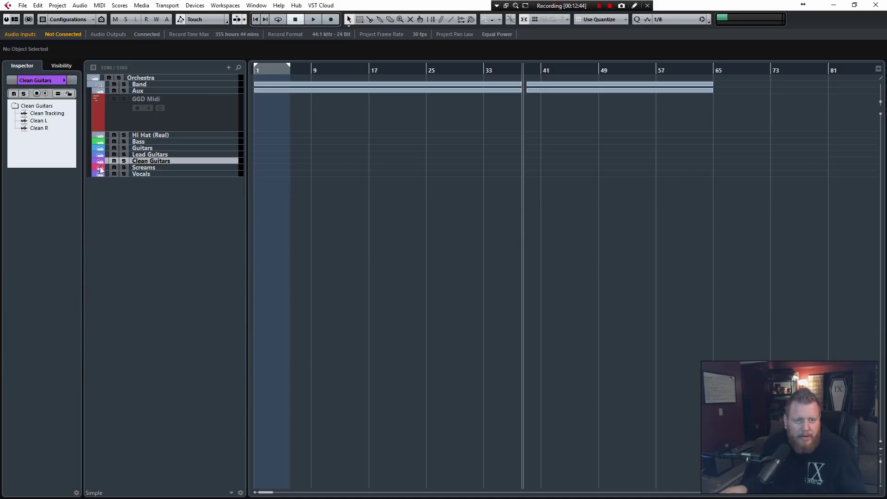
pyautogui.click(101, 170)
pyautogui.click(161, 167)
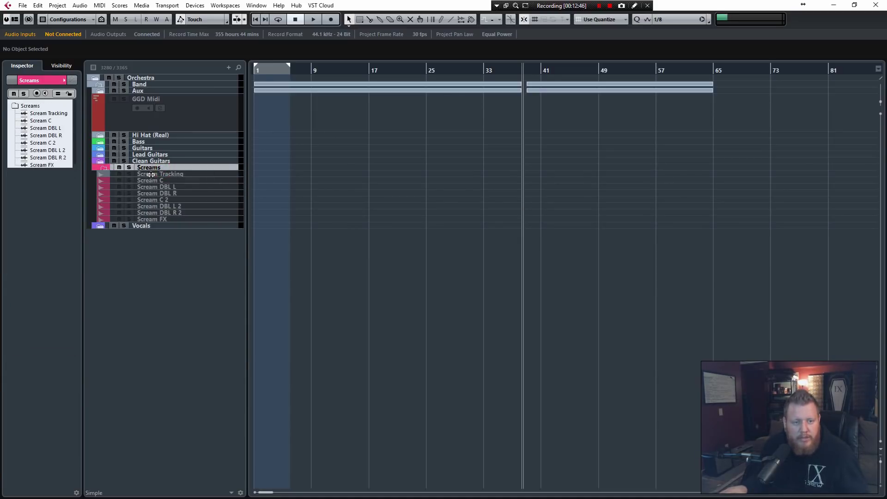
# Enable the Scream Tracking track and inspect its Gain Reduction insert.
pyautogui.click(151, 175)
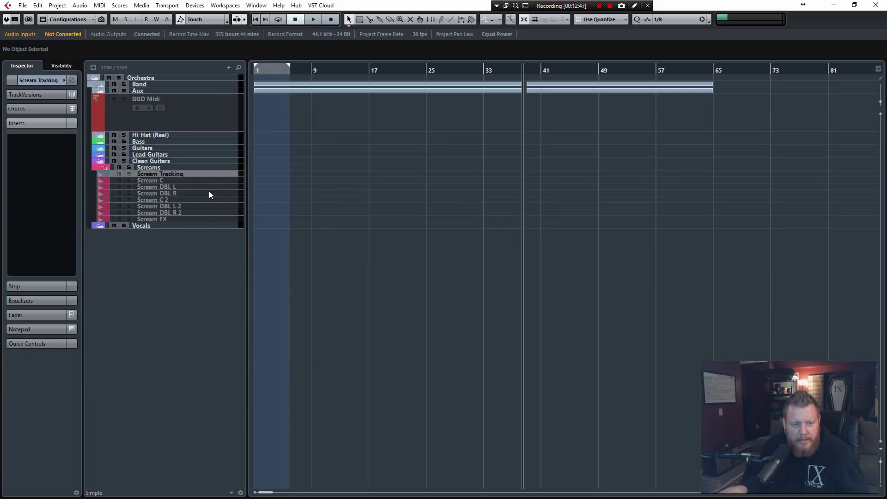
pyautogui.click(171, 173)
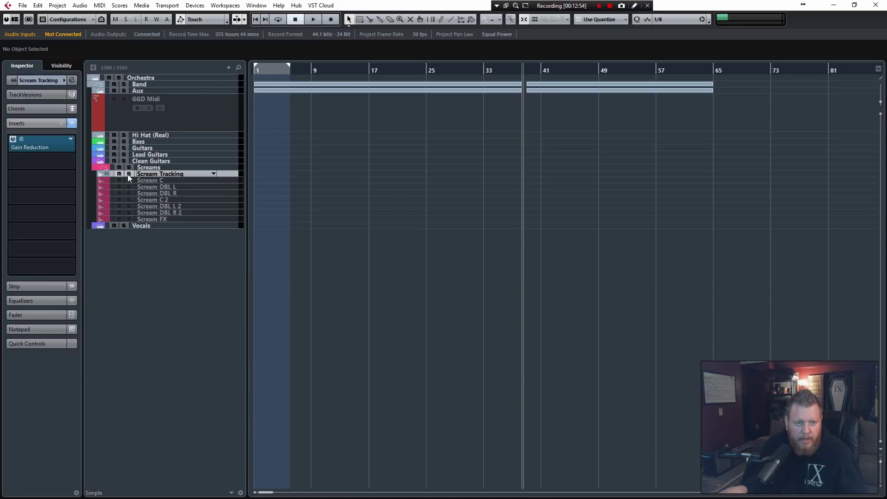
pyautogui.click(22, 139)
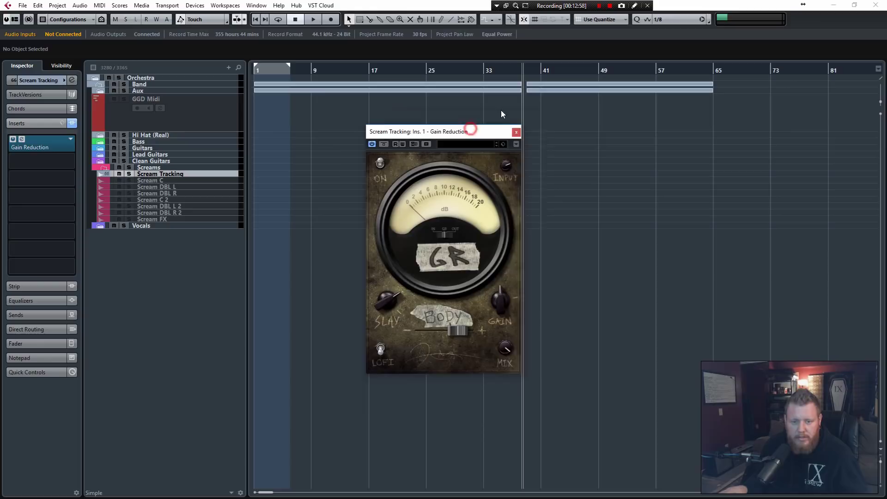
pyautogui.moveTo(472, 132); pyautogui.dragTo(478, 77)
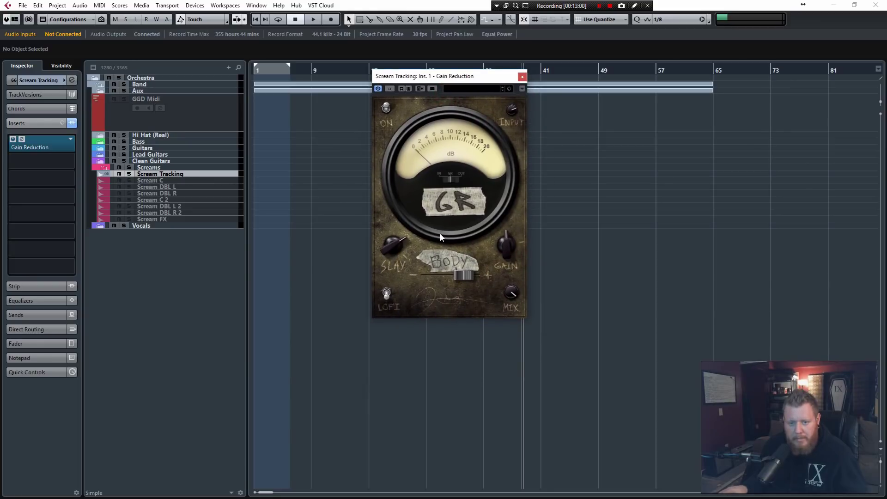
pyautogui.click(523, 78)
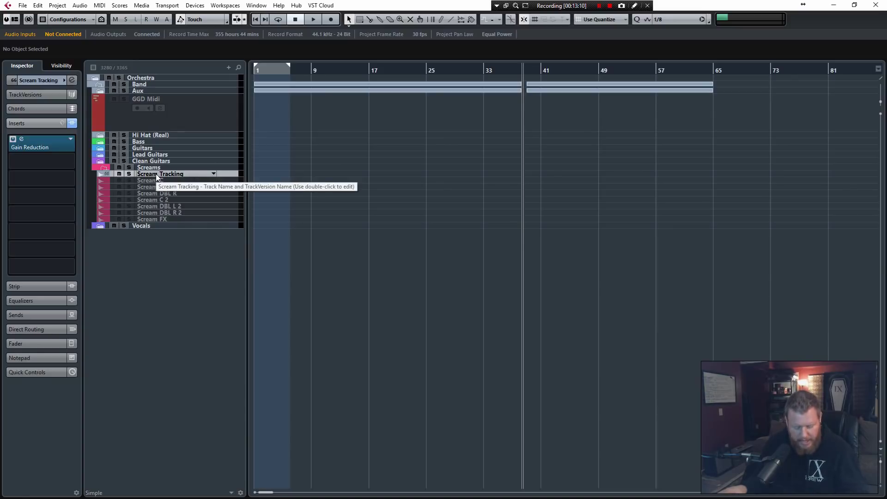
# Go through the Scream C, DBL L and DBL R tracks and their second set in the Screams folder.
pyautogui.moveTo(150, 181); pyautogui.dragTo(159, 212)
pyautogui.click(155, 182)
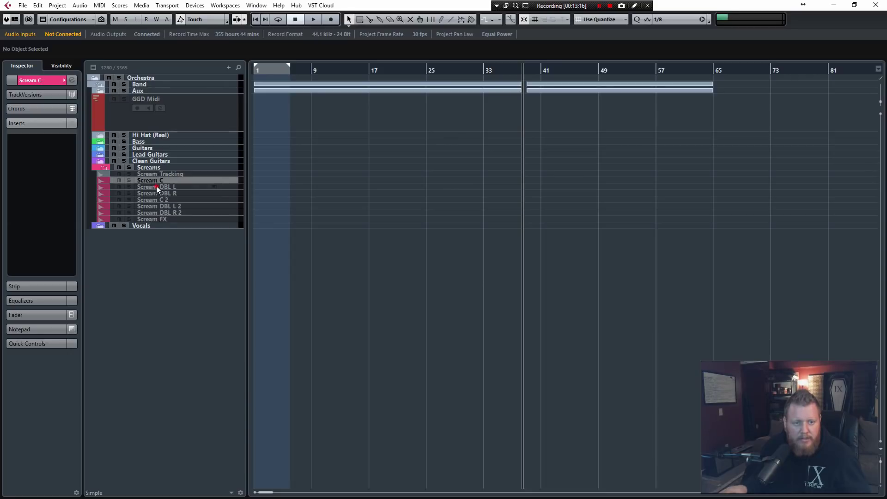
pyautogui.click(156, 186)
pyautogui.click(156, 193)
pyautogui.keyDown('shift'); pyautogui.click(156, 180); pyautogui.keyUp('shift')
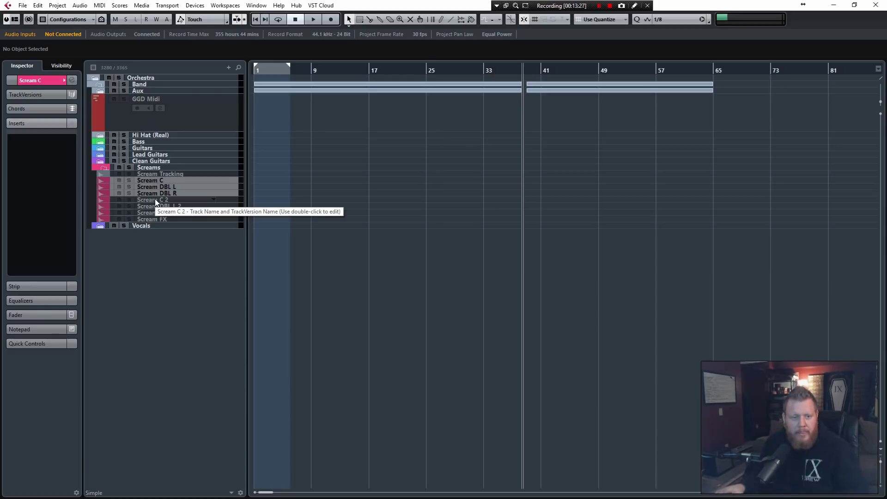
pyautogui.click(154, 199)
pyautogui.click(159, 213)
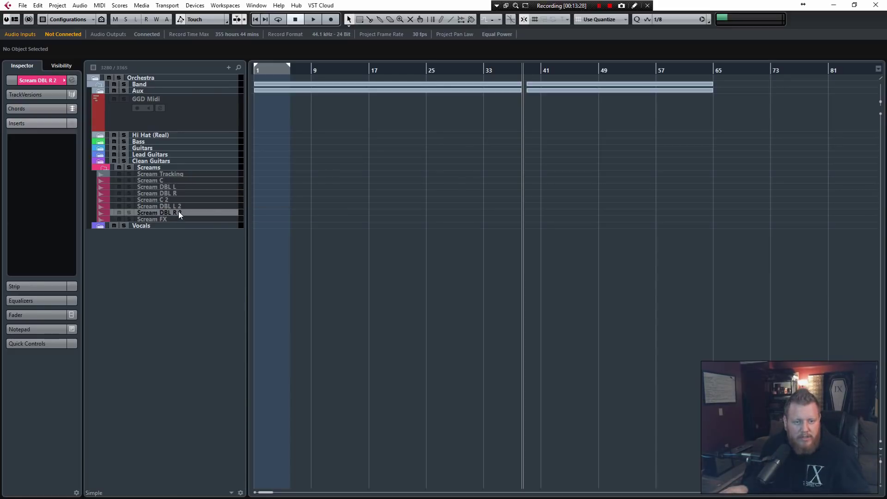
# Enable the Scream FX track, inspect its CamelCrusher and Gain Reduction inserts, and disable the track again.
pyautogui.click(153, 220)
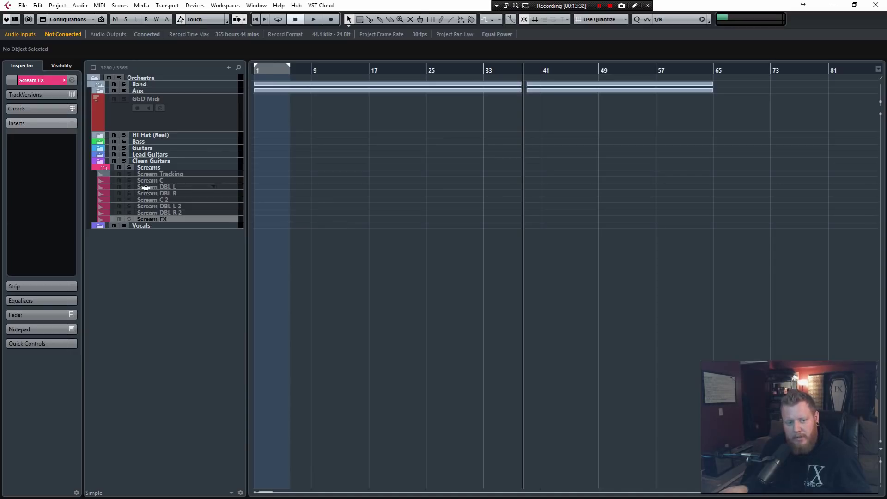
pyautogui.click(156, 220)
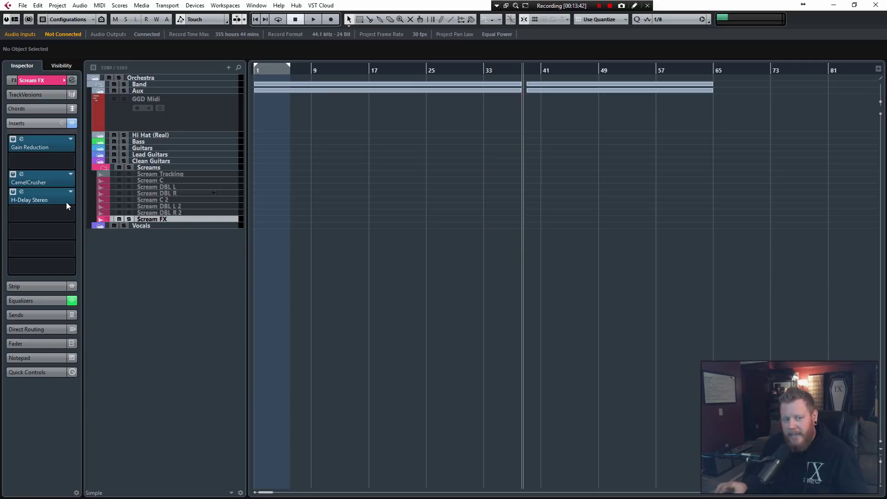
pyautogui.click(22, 175)
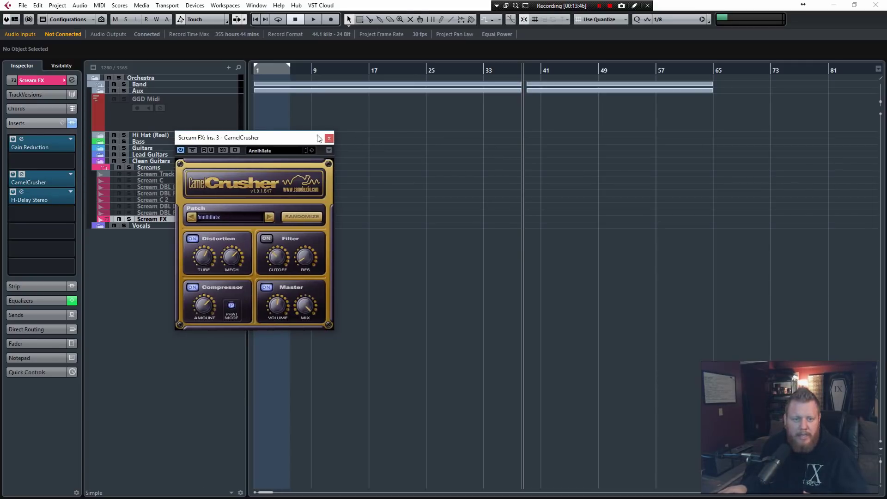
pyautogui.click(327, 140)
pyautogui.click(21, 139)
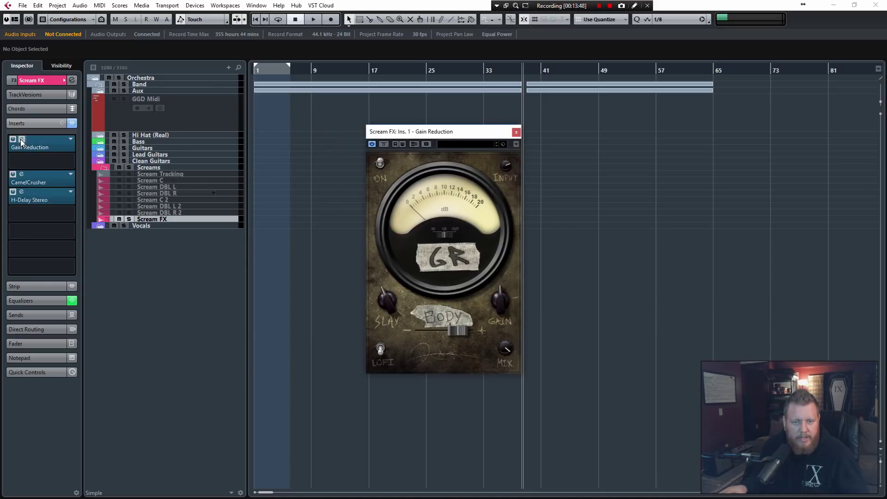
pyautogui.click(22, 139)
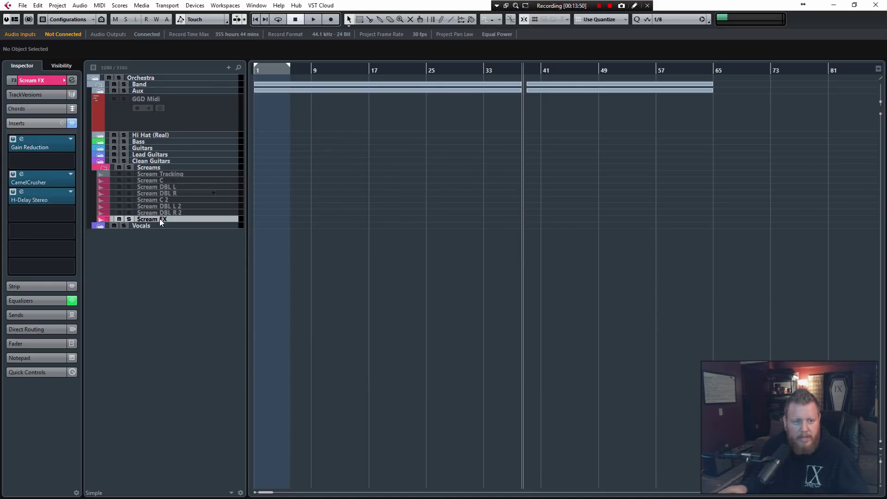
pyautogui.hotkey('shift', 'd')
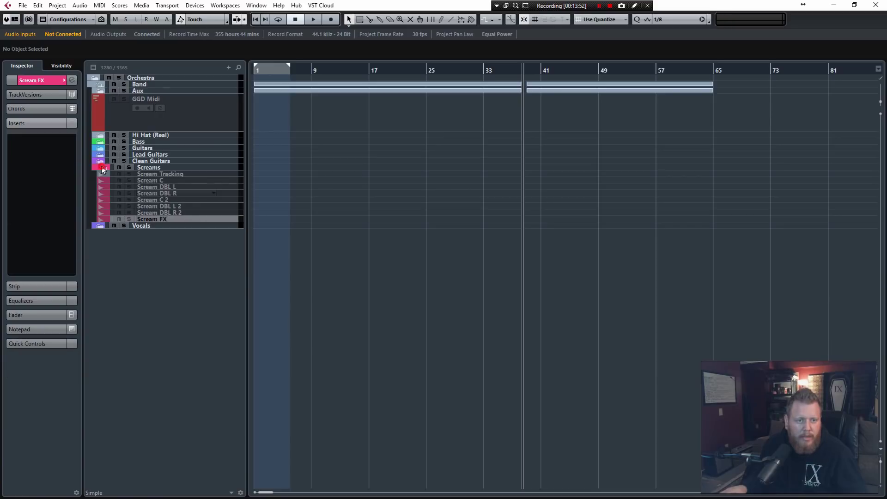
# Collapse the Screams folder, expand the Vocals folder and select its Clean Tracking, Tune and Export tracks.
pyautogui.click(102, 168)
pyautogui.click(99, 174)
pyautogui.click(145, 181)
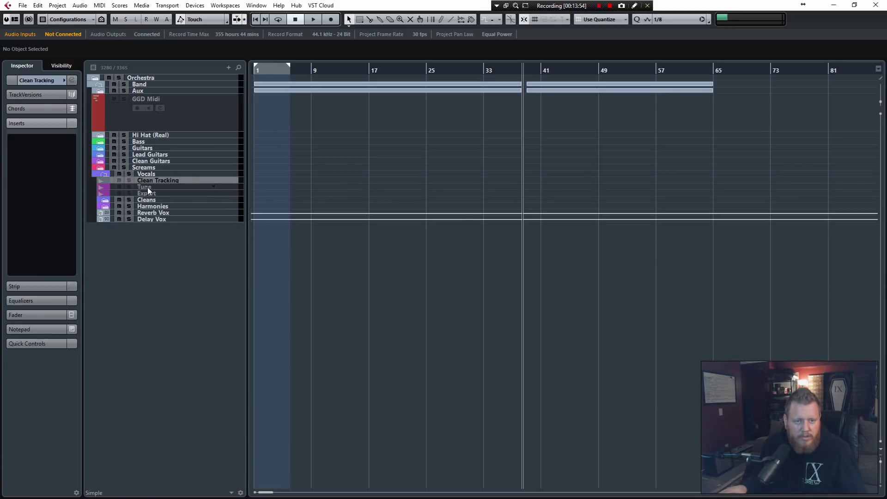
pyautogui.keyDown('shift'); pyautogui.click(143, 192); pyautogui.keyUp('shift')
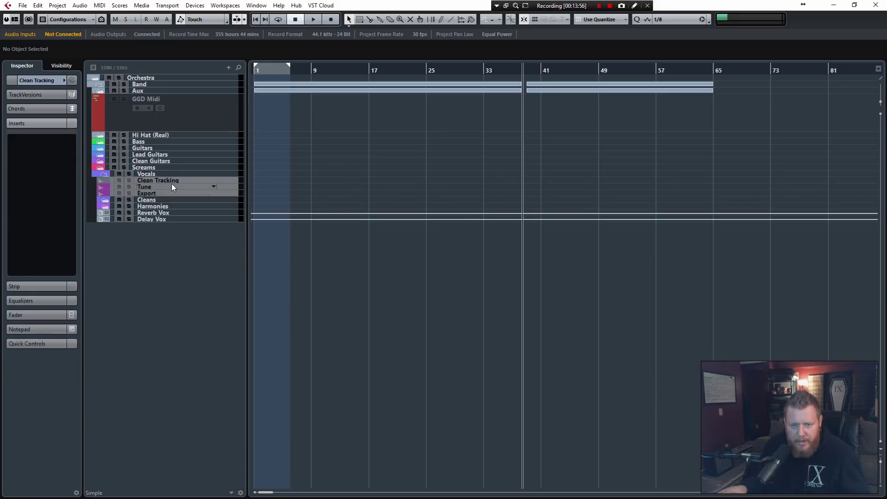
# Enable the Clean Tracking track, view its insert list, and disable the track again.
pyautogui.click(148, 180)
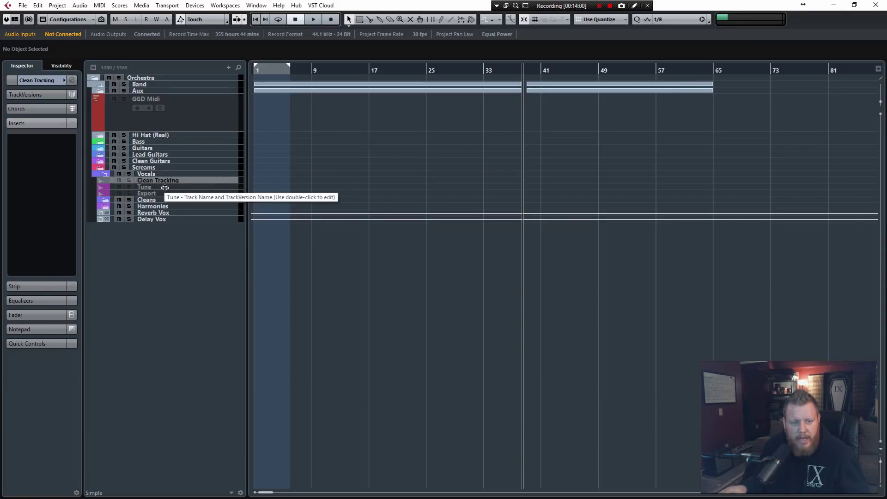
pyautogui.click(163, 187)
pyautogui.click(151, 179)
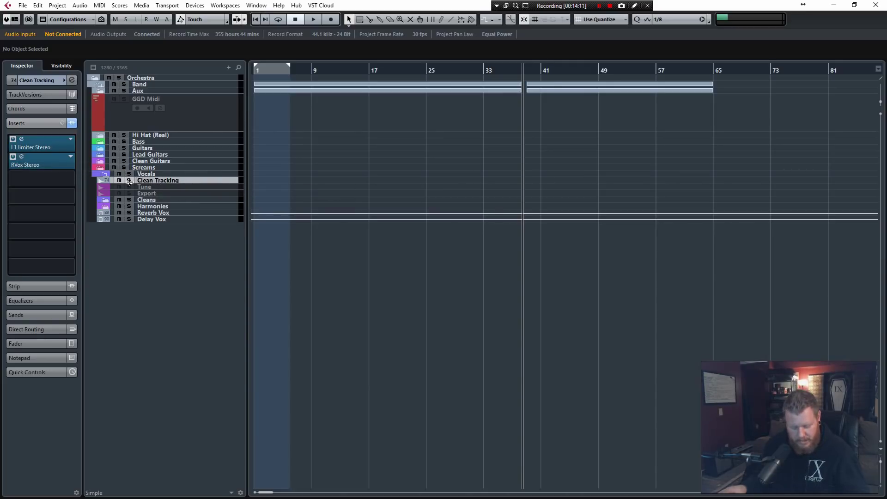
pyautogui.hotkey('shift', 'd')
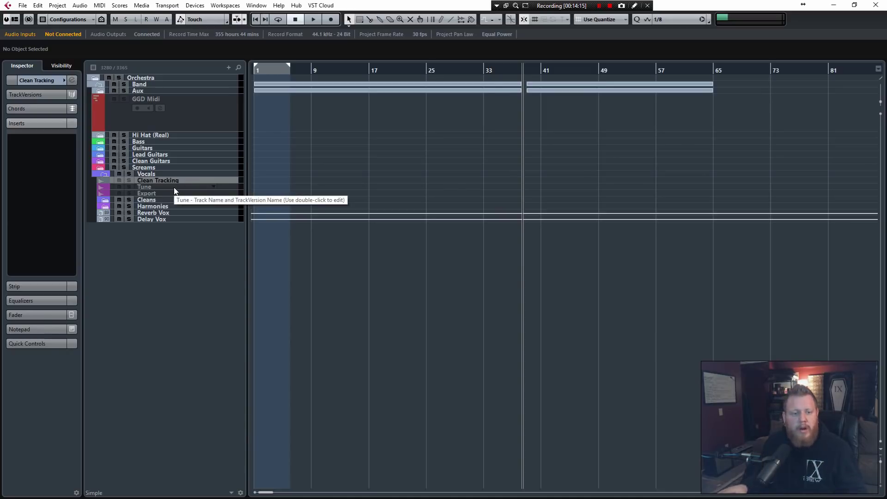
# Enable the Tune and Export tracks and view the Tune track's insert list.
pyautogui.click(171, 187)
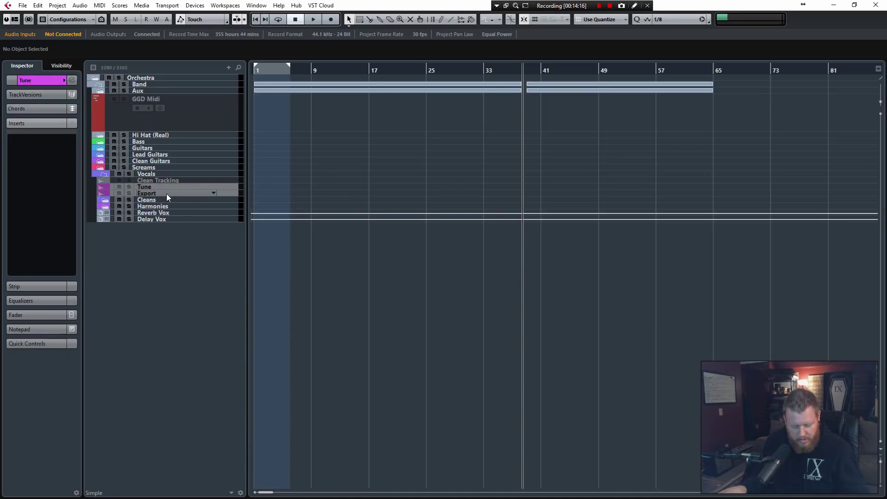
pyautogui.hotkey('shift', 'd')
pyautogui.click(155, 188)
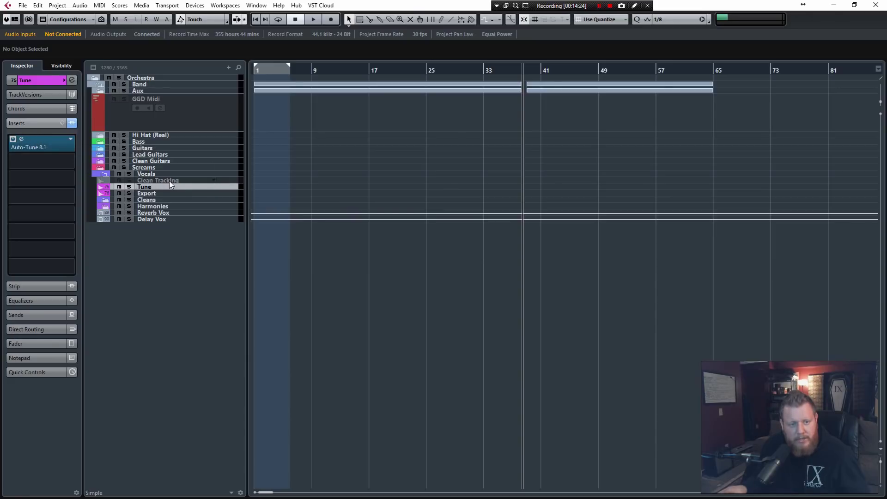
pyautogui.click(170, 181)
pyautogui.click(159, 187)
# Inspect the Auto-Tune 8.1 insert on the Tune track and view the Export track's insert list.
pyautogui.click(19, 139)
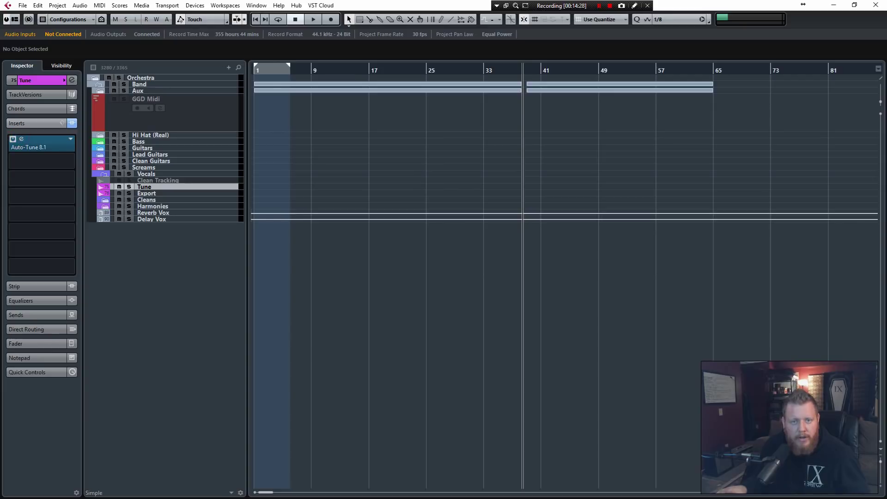
pyautogui.click(21, 139)
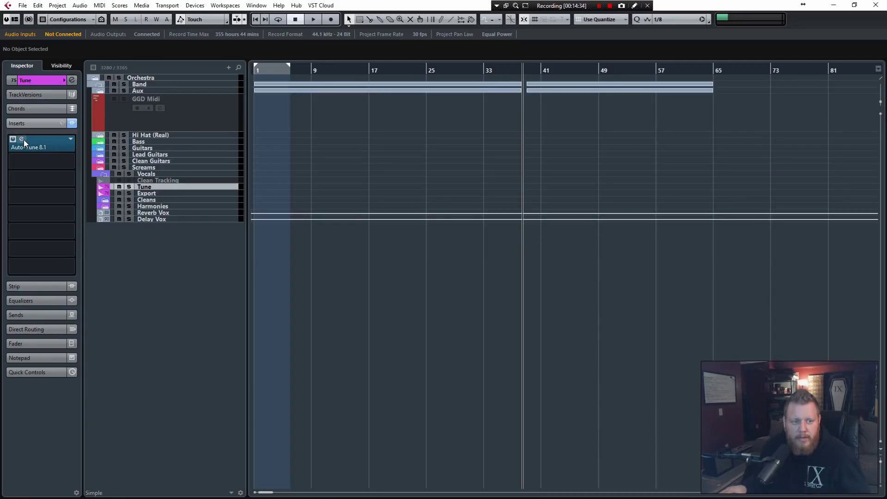
pyautogui.click(22, 139)
pyautogui.moveTo(356, 59); pyautogui.dragTo(358, 35)
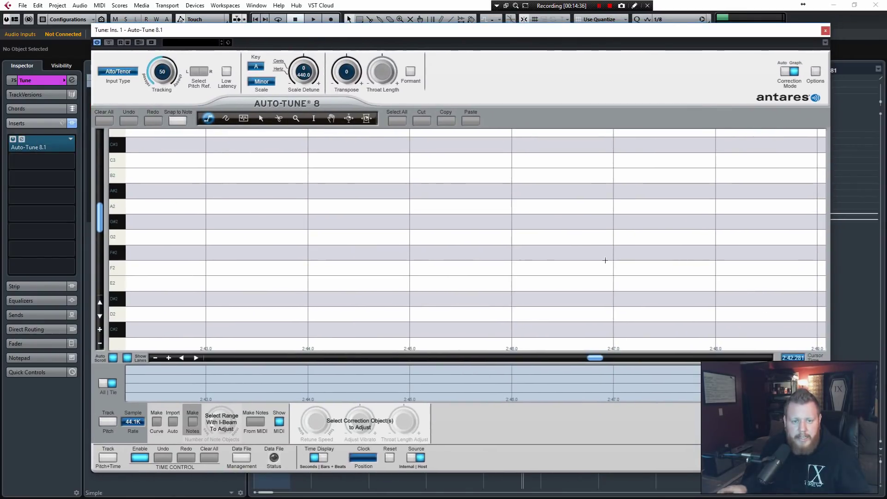
pyautogui.click(826, 31)
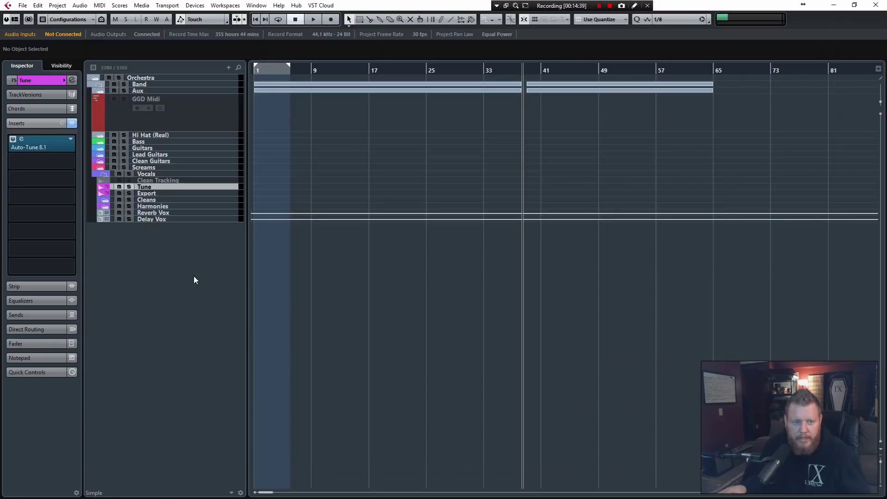
pyautogui.click(145, 194)
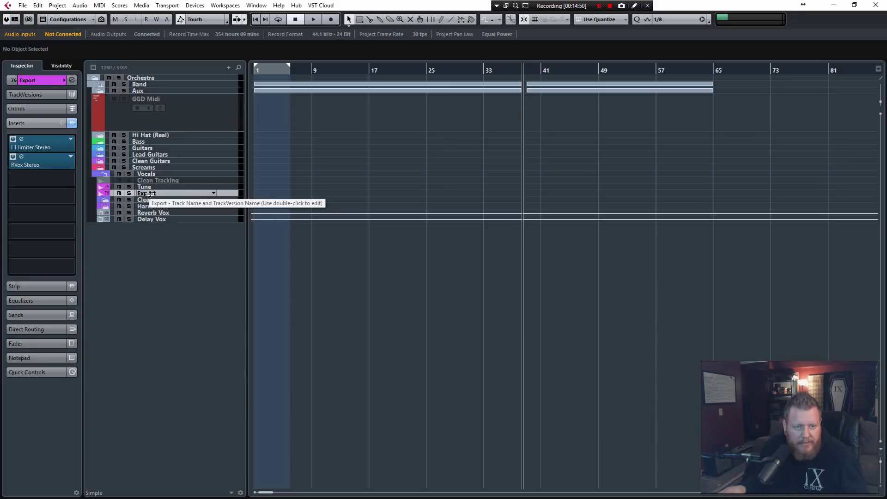
# Expand the Cleans and Harmonies folders and disable the Tune and Export tracks.
pyautogui.click(105, 200)
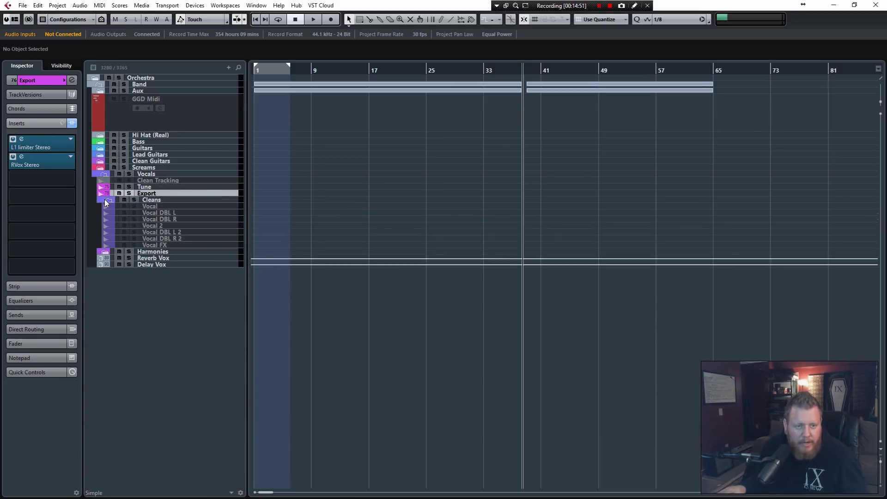
pyautogui.click(106, 256)
pyautogui.click(148, 187)
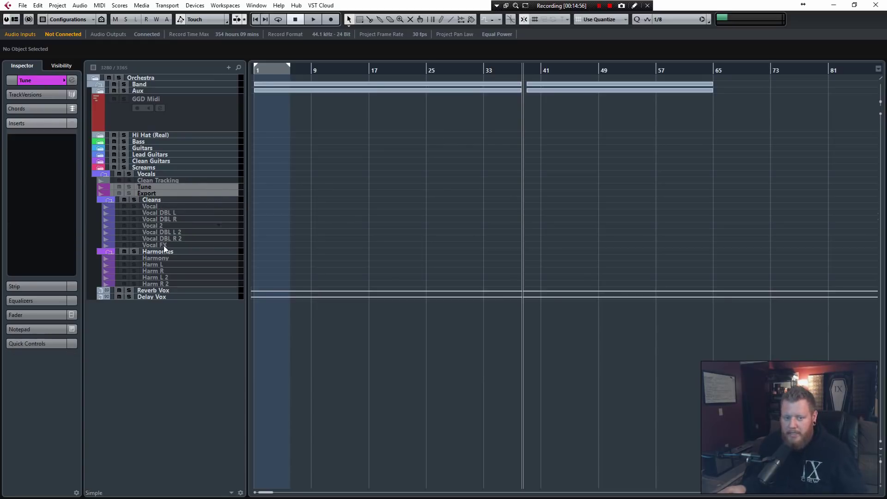
# Go through the Vocal, DBL L and DBL R tracks, their second set and Vocal FX in the Cleans folder.
pyautogui.click(151, 207)
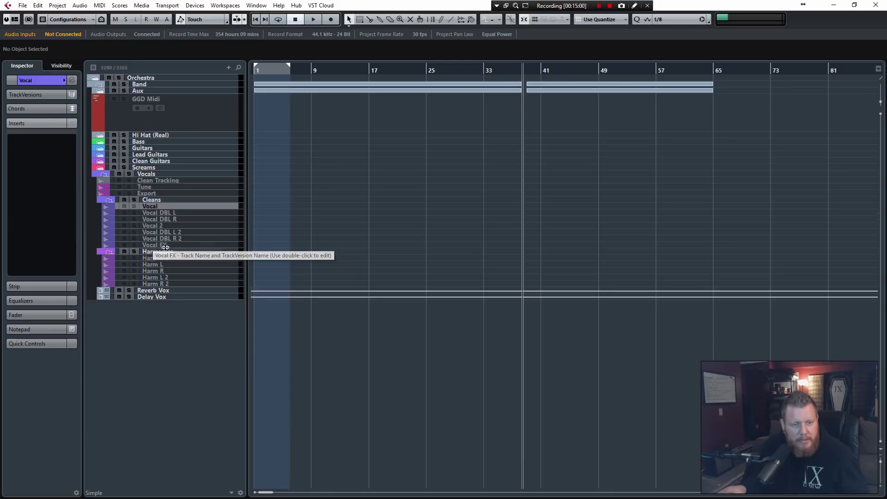
pyautogui.keyDown('shift'); pyautogui.click(171, 218); pyautogui.keyUp('shift')
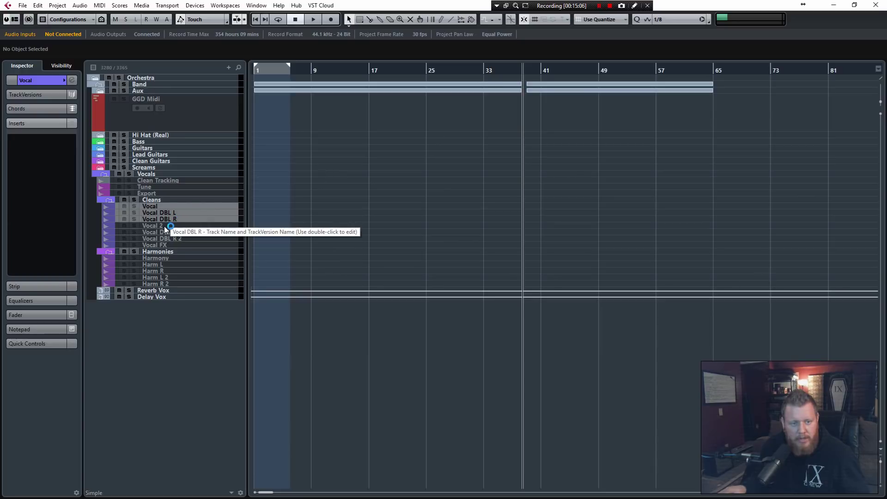
pyautogui.click(159, 226)
pyautogui.keyDown('shift'); pyautogui.click(170, 239); pyautogui.keyUp('shift')
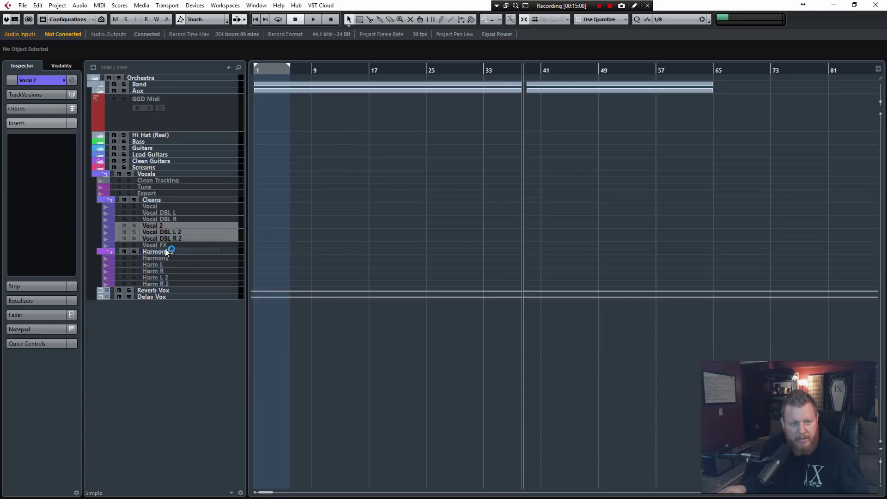
pyautogui.click(153, 246)
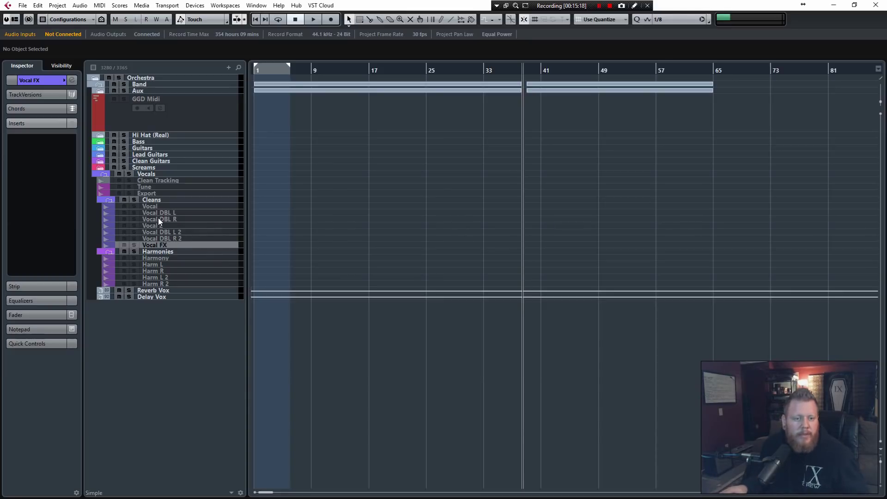
pyautogui.click(154, 206)
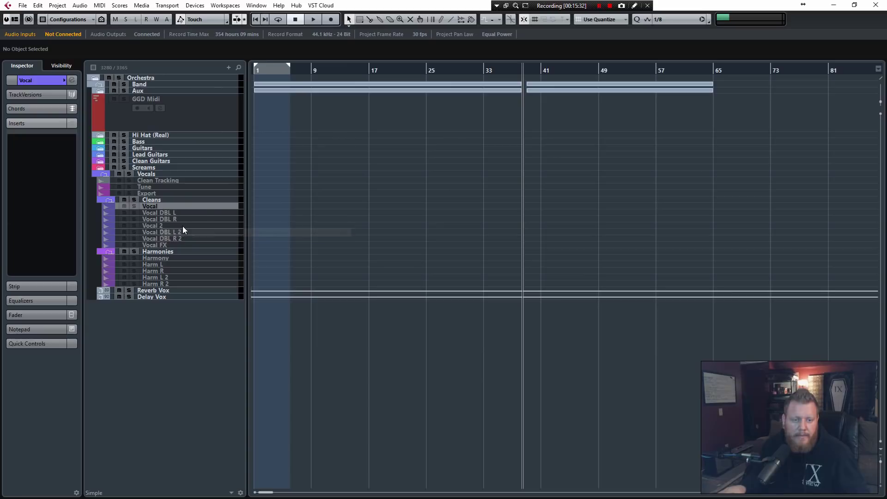
# Go through the Harmony track and both Harm L and Harm R pairs in the Harmonies folder.
pyautogui.click(149, 257)
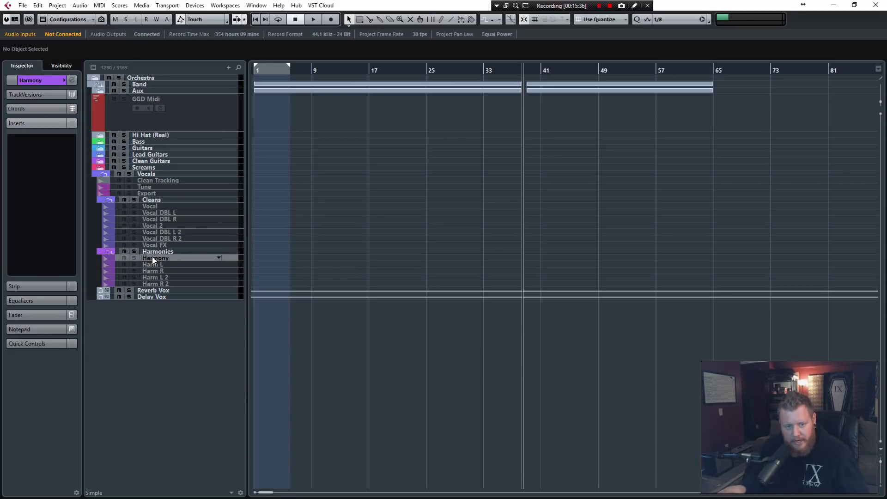
pyautogui.click(156, 266)
pyautogui.keyDown('shift'); pyautogui.click(157, 271); pyautogui.keyUp('shift')
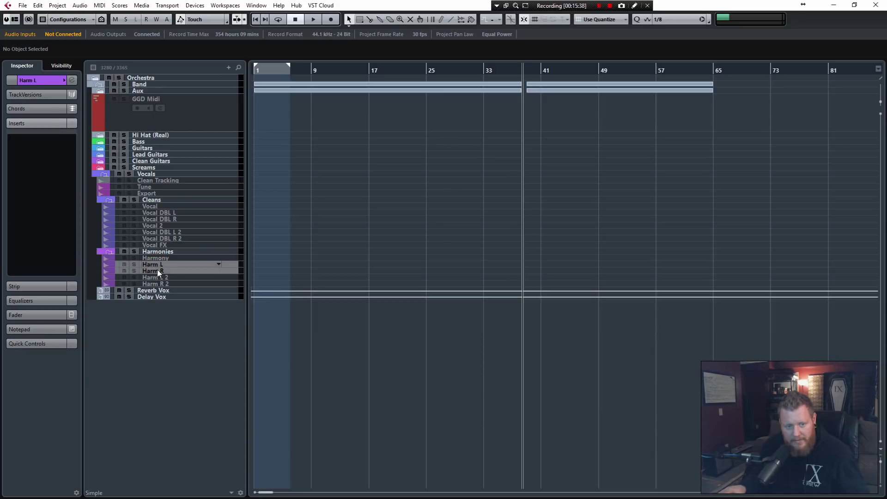
pyautogui.click(160, 277)
pyautogui.keyDown('shift'); pyautogui.click(156, 284); pyautogui.keyUp('shift')
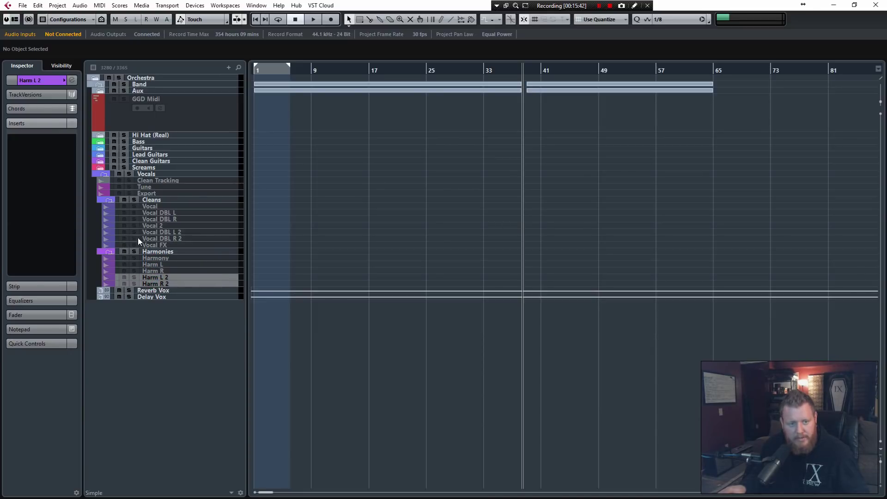
# Collapse the Harmonies and Cleans subfolders and select the Reverb Vox and Delay Vox tracks in the Vocals folder.
pyautogui.click(109, 251)
pyautogui.click(110, 200)
pyautogui.click(104, 175)
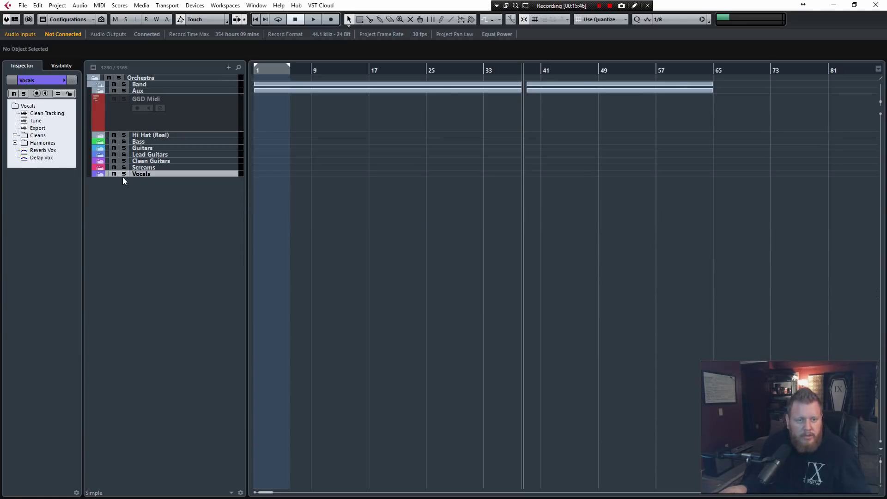
pyautogui.click(100, 176)
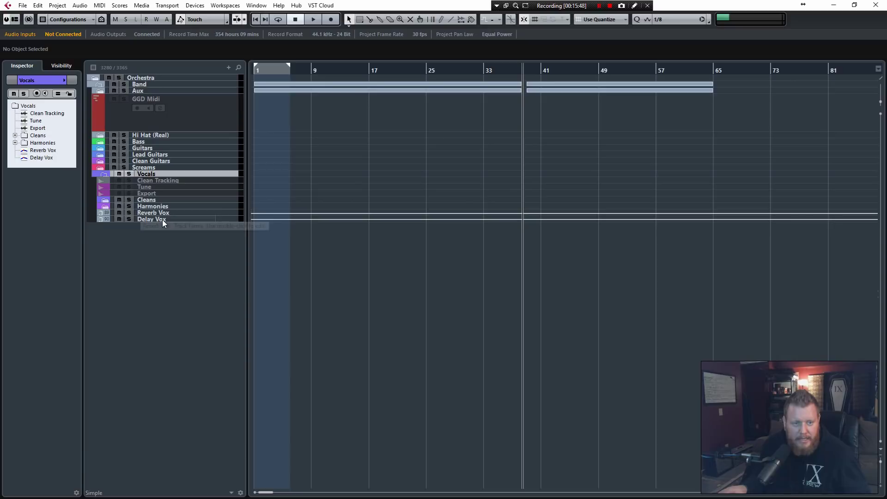
pyautogui.click(150, 213)
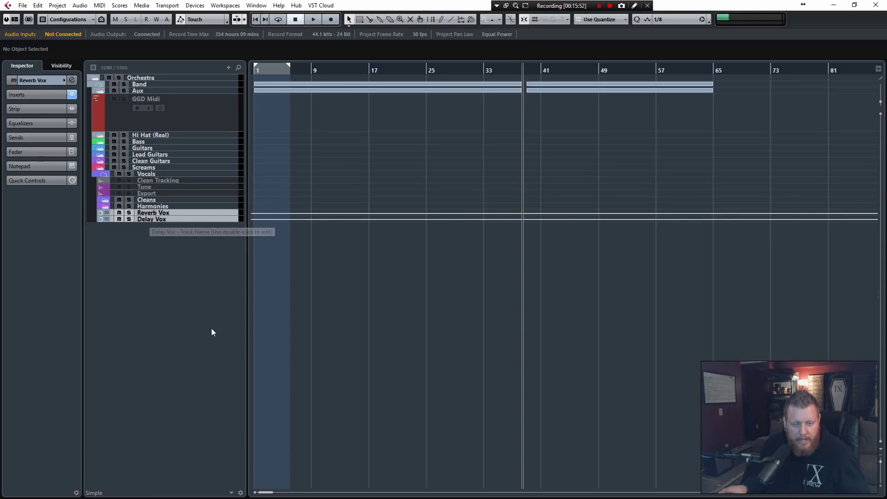
# Hide the Kontakt 5 channels in the MixConsole, look over the group and vocal effect channels, and close it.
pyautogui.press('F3')
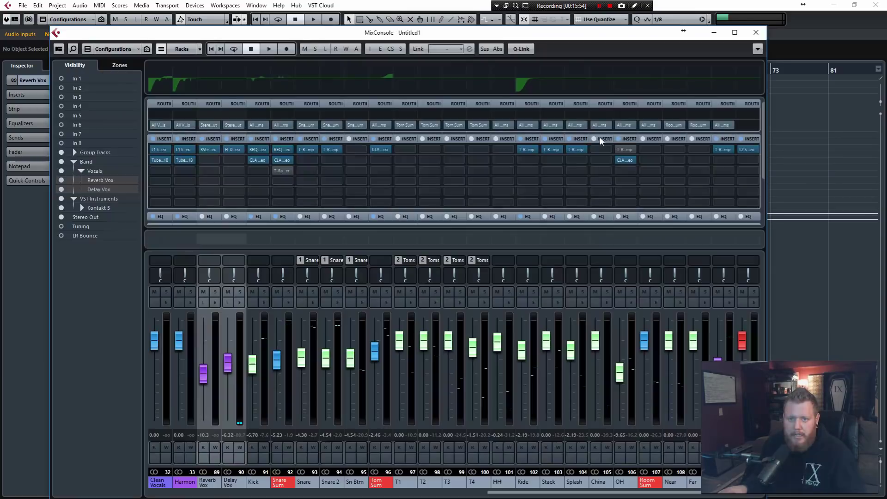
pyautogui.click(61, 208)
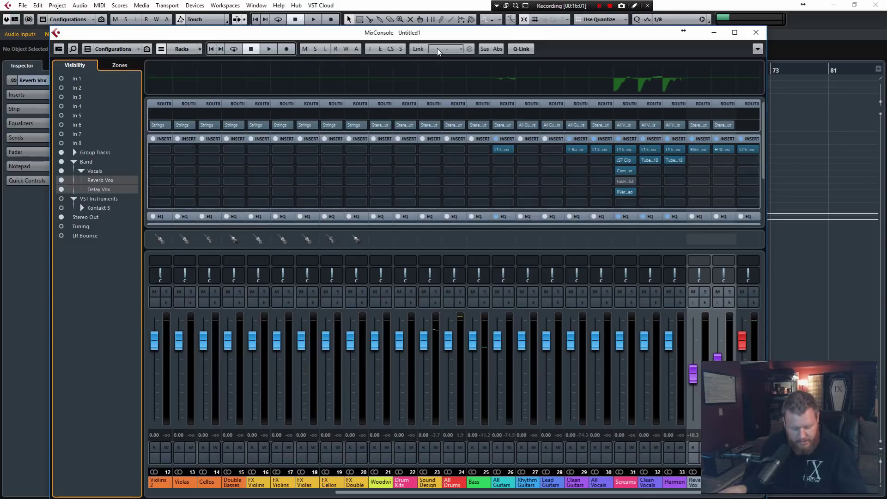
pyautogui.press('F3')
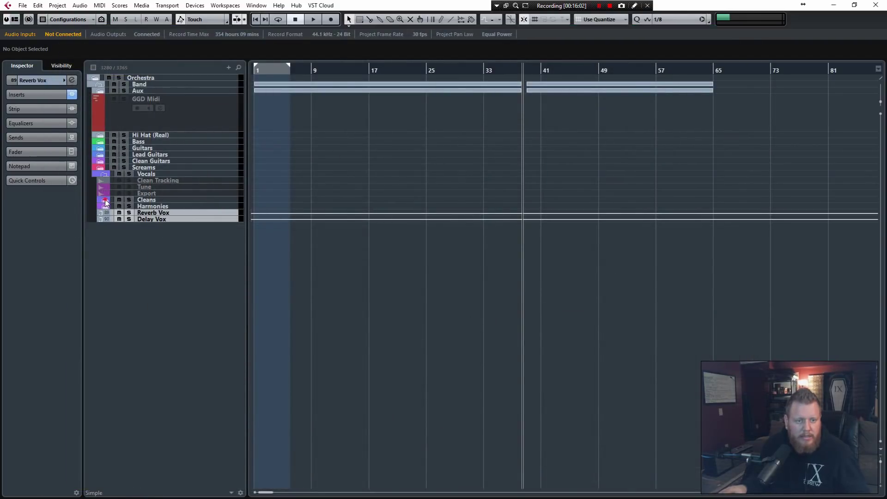
# Expand the Cleans folder and enable the Vocal, Vocal DBL L and Vocal DBL R tracks.
pyautogui.click(105, 202)
pyautogui.click(151, 206)
pyautogui.keyDown('shift'); pyautogui.click(156, 219); pyautogui.keyUp('shift')
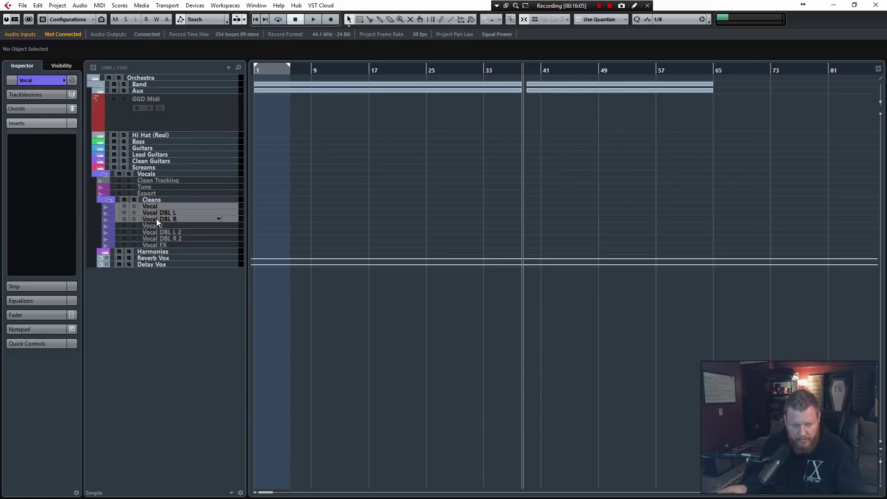
pyautogui.hotkey('shift', 'd')
# Expand the Harmonies folder and enable the Harm L and Harm R tracks.
pyautogui.click(102, 253)
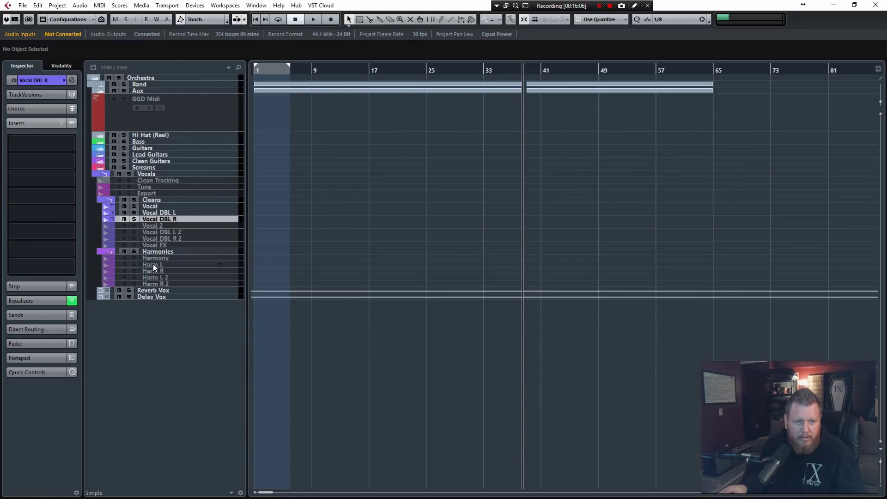
pyautogui.click(153, 264)
pyautogui.keyDown('shift'); pyautogui.click(154, 269); pyautogui.keyUp('shift')
pyautogui.hotkey('shift', 'd')
pyautogui.click(153, 270)
# Open the MixConsole and go through the linked channel pairs Vocal DBL L/R and Harm L/R.
pyautogui.press('F3')
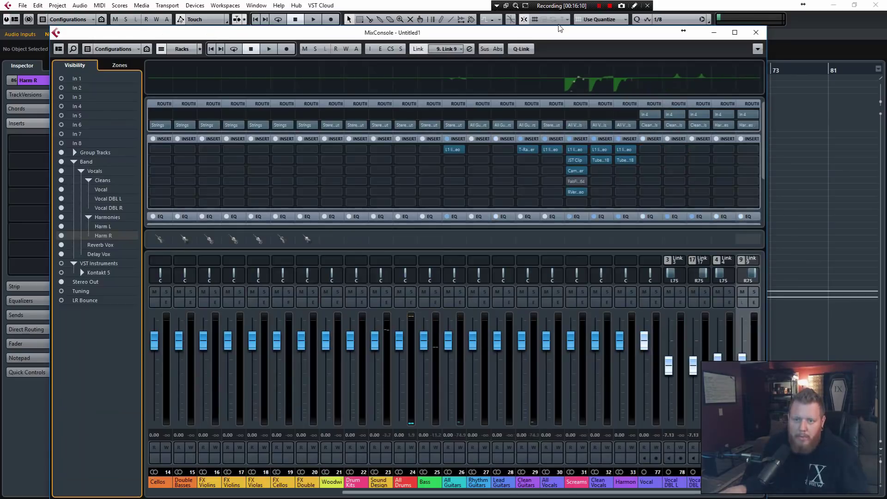
pyautogui.moveTo(558, 28); pyautogui.dragTo(570, 15)
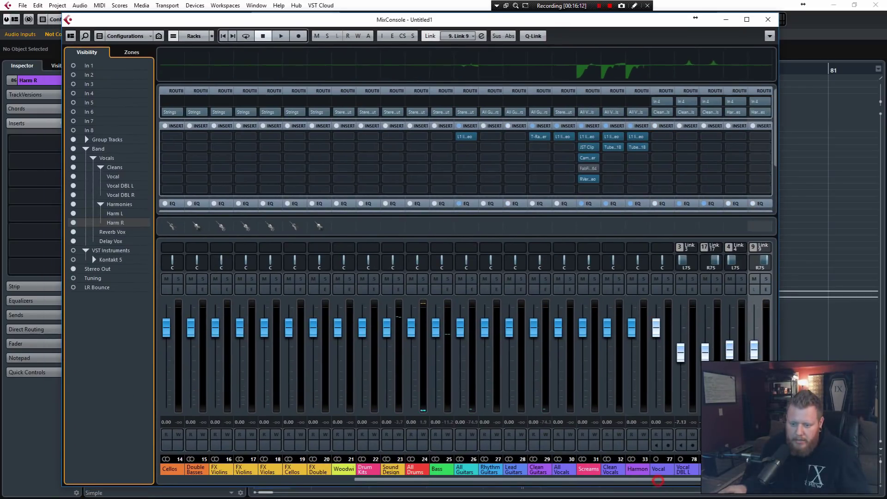
pyautogui.hscroll(3, 658, 481)
pyautogui.click(610, 470)
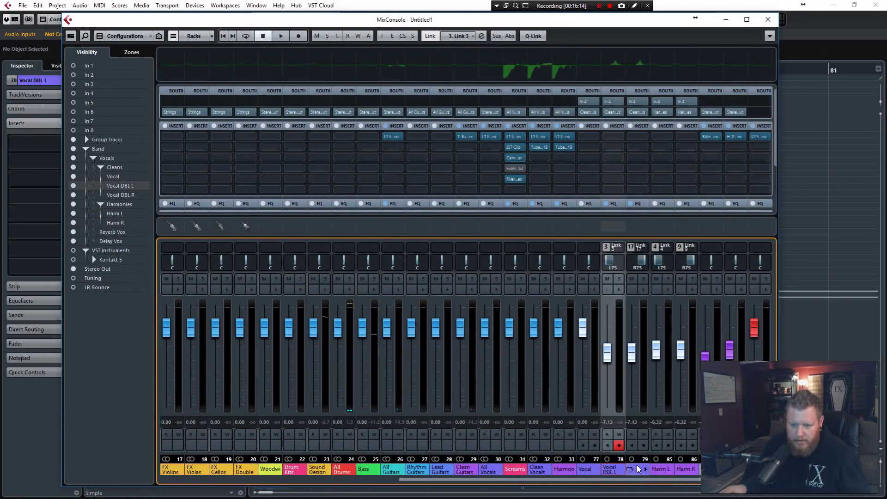
pyautogui.keyDown('ctrl'); pyautogui.click(638, 469); pyautogui.keyUp('ctrl')
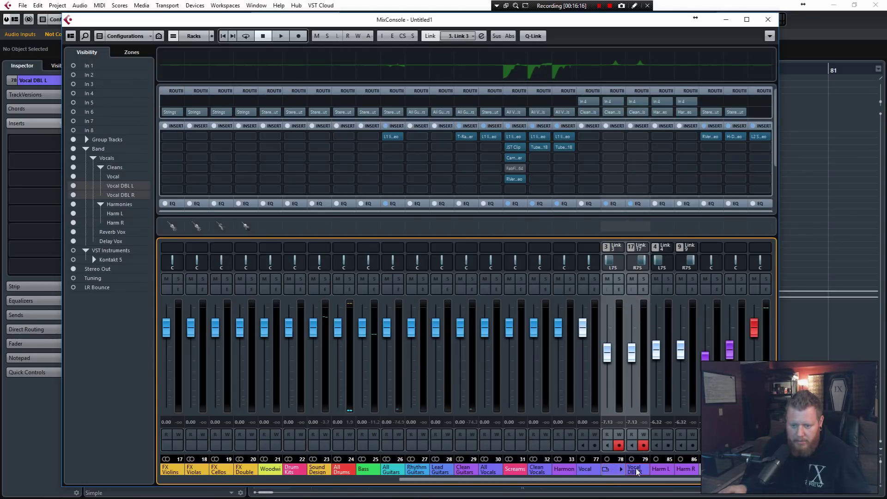
pyautogui.click(660, 470)
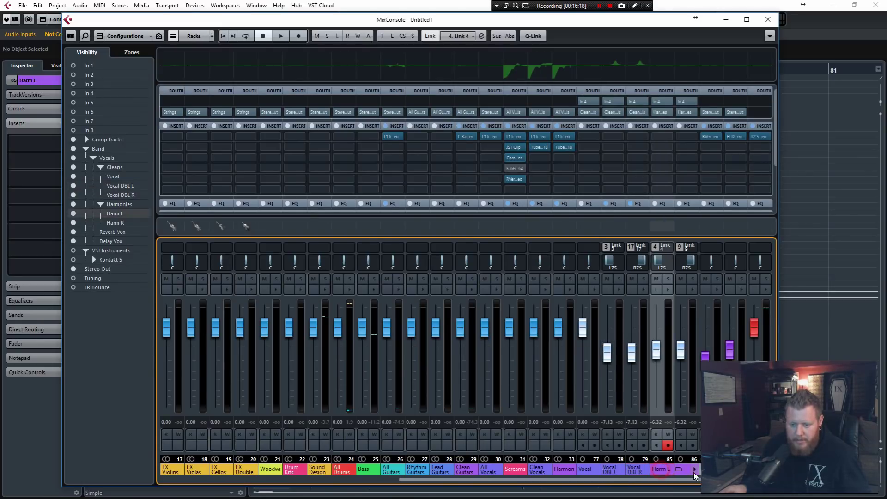
pyautogui.keyDown('ctrl'); pyautogui.click(689, 470); pyautogui.keyUp('ctrl')
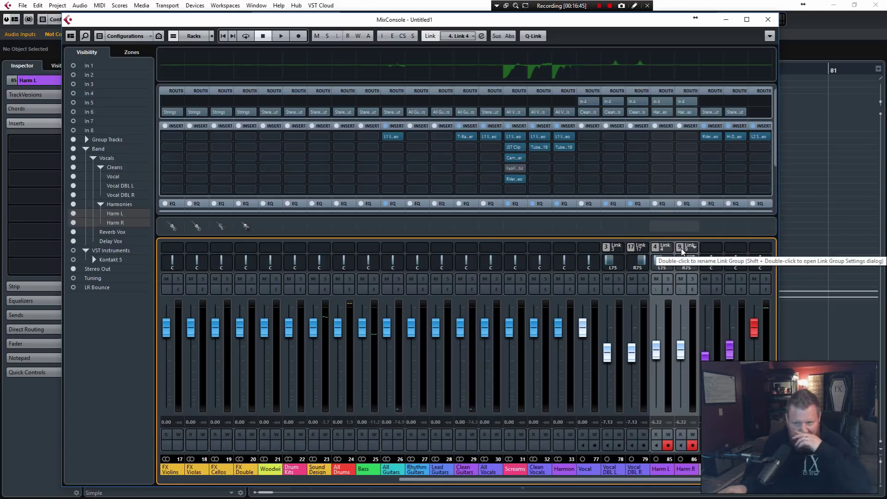
# Select the three clean vocal channels and inspect the L1 limiter and Tube-Tech CL 1B inserts on the Clean Vocals group.
pyautogui.click(583, 472)
pyautogui.keyDown('shift'); pyautogui.click(640, 471); pyautogui.keyUp('shift')
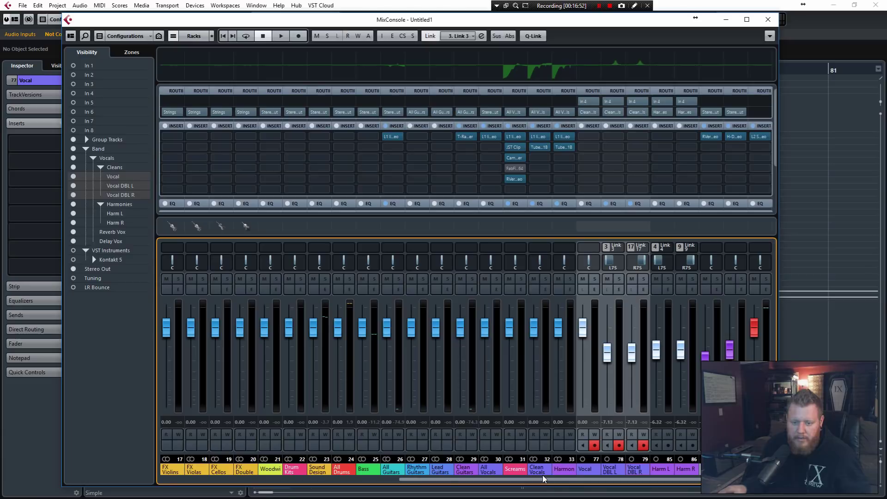
pyautogui.click(539, 135)
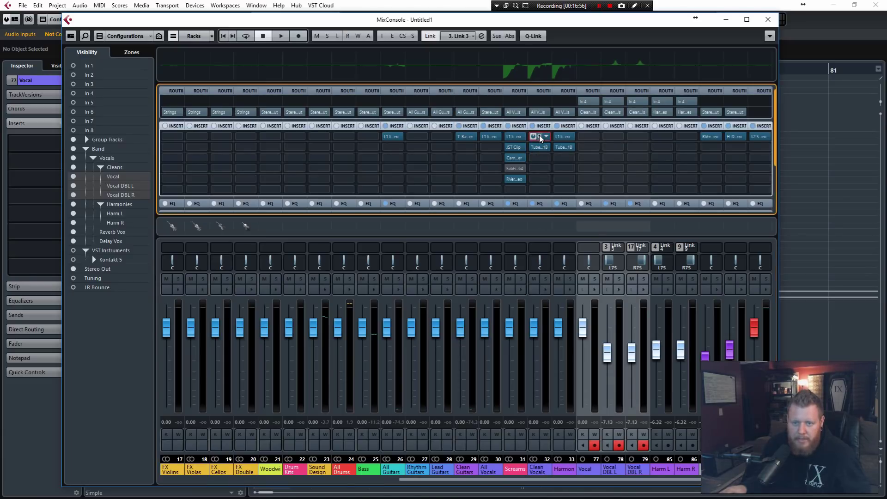
pyautogui.click(540, 136)
pyautogui.click(542, 146)
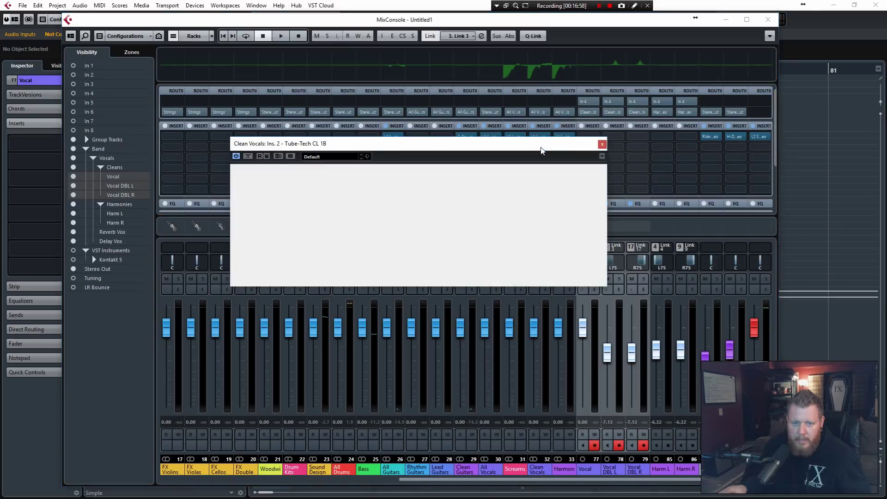
pyautogui.click(602, 144)
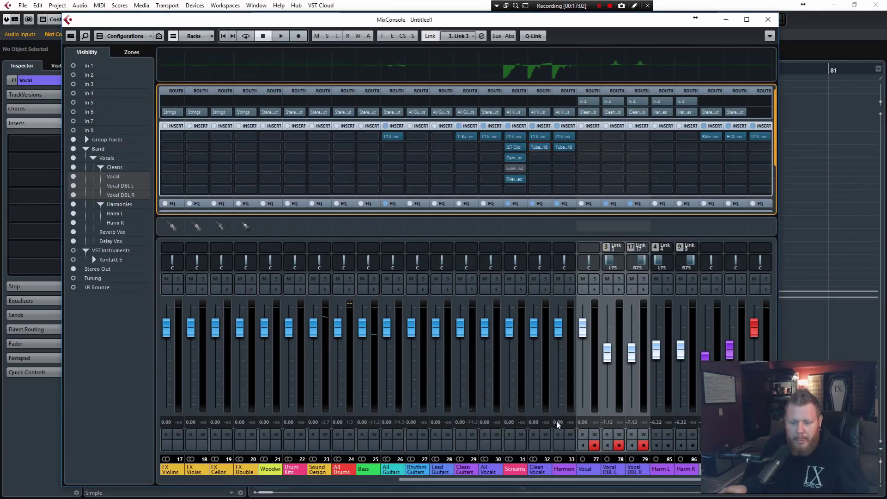
# Trace the harmony channels to their group channel, and select the Clean Vocals and harmony groups together.
pyautogui.click(663, 468)
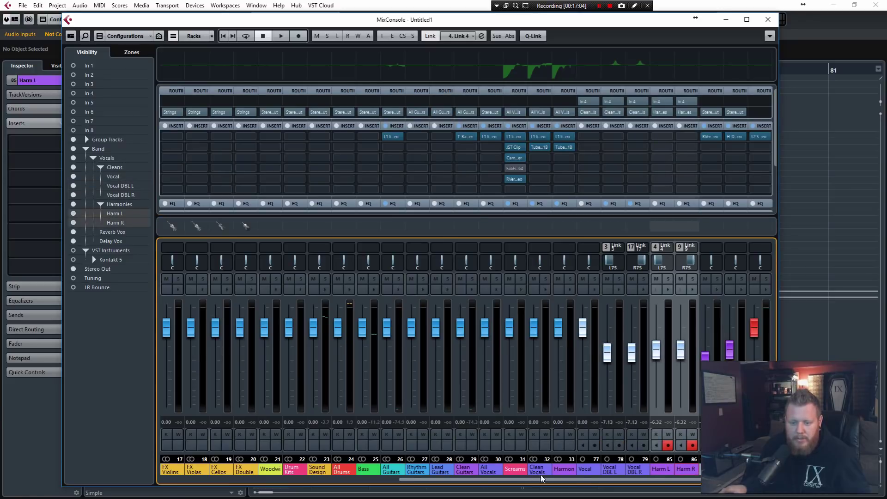
pyautogui.click(561, 467)
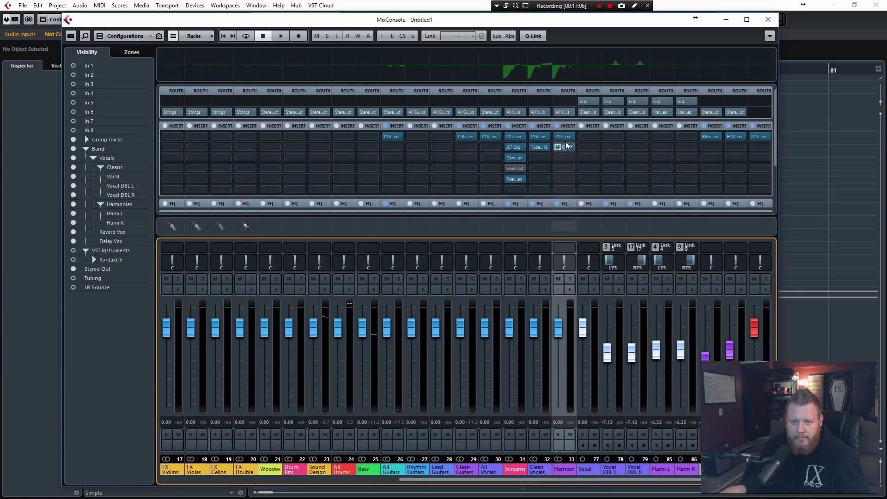
pyautogui.click(538, 468)
pyautogui.keyDown('ctrl'); pyautogui.click(564, 468); pyautogui.keyUp('ctrl')
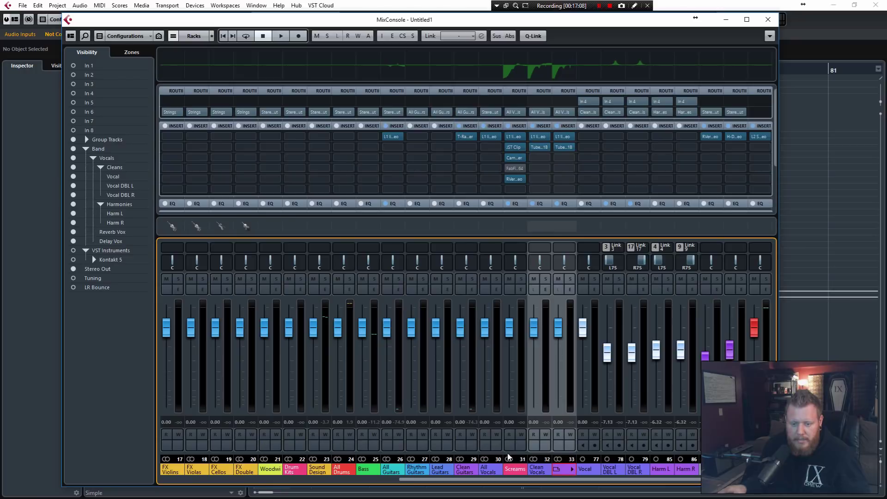
# Inspect the L1 limiter insert on the All Vocals group channel and close its editor.
pyautogui.click(489, 470)
pyautogui.click(493, 140)
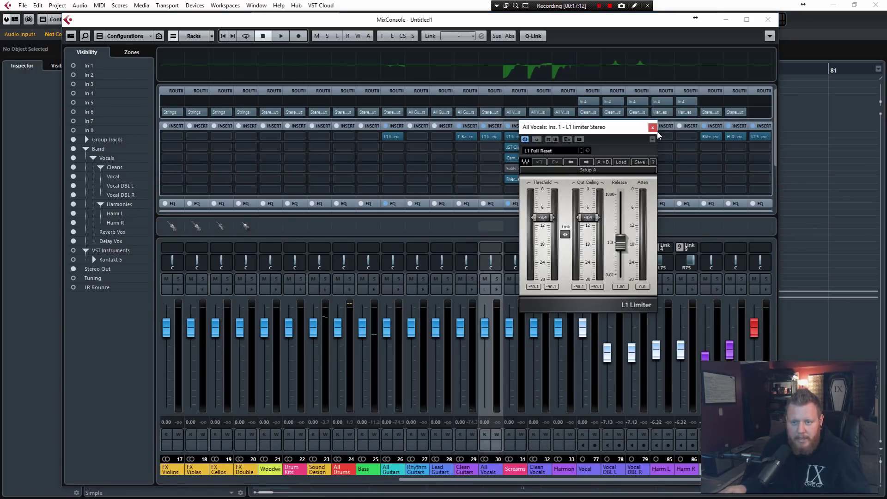
pyautogui.click(652, 128)
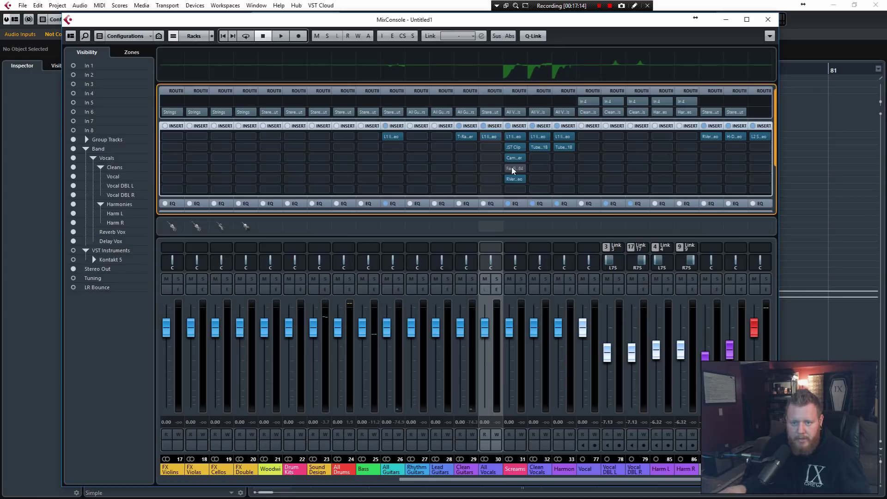
# Inspect the first three inserts on the Screams group channel: L1 limiter, JST Clip and CamelCrusher.
pyautogui.click(515, 469)
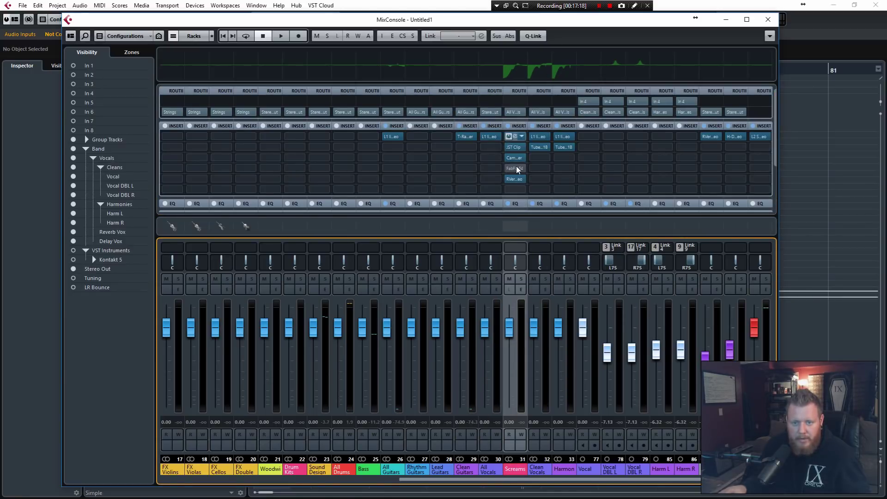
pyautogui.click(514, 135)
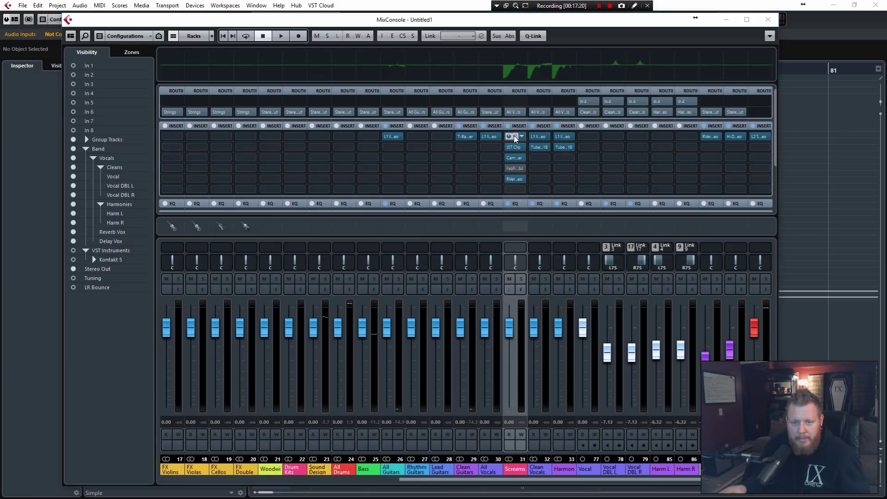
pyautogui.click(515, 148)
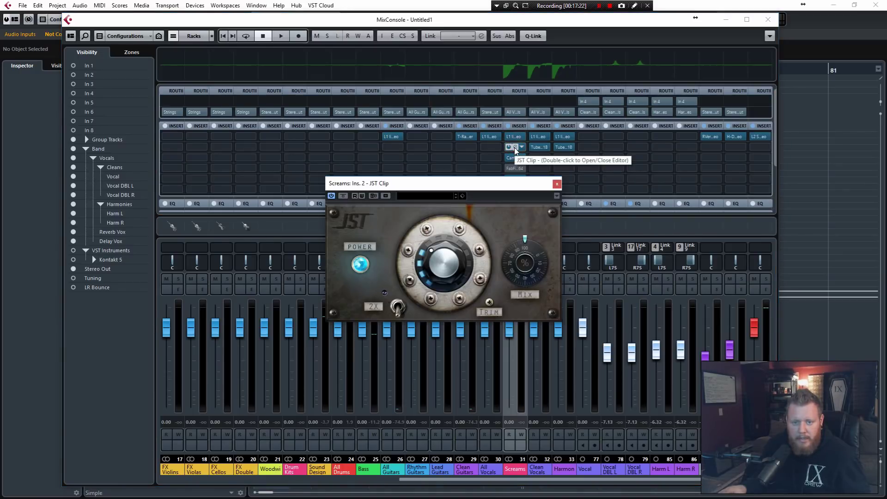
pyautogui.click(515, 147)
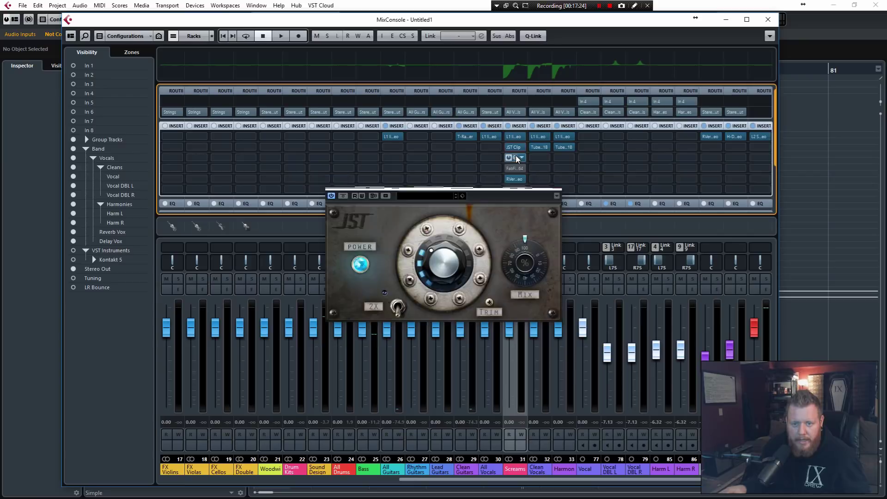
pyautogui.click(515, 158)
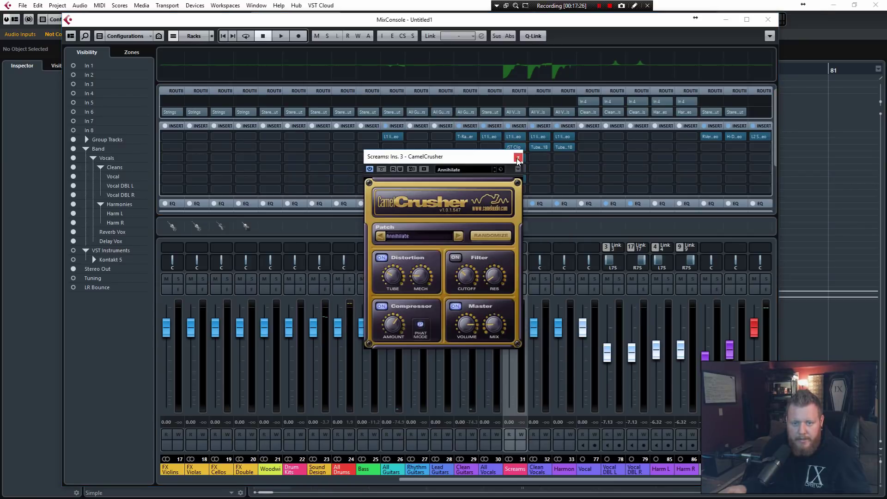
pyautogui.click(517, 158)
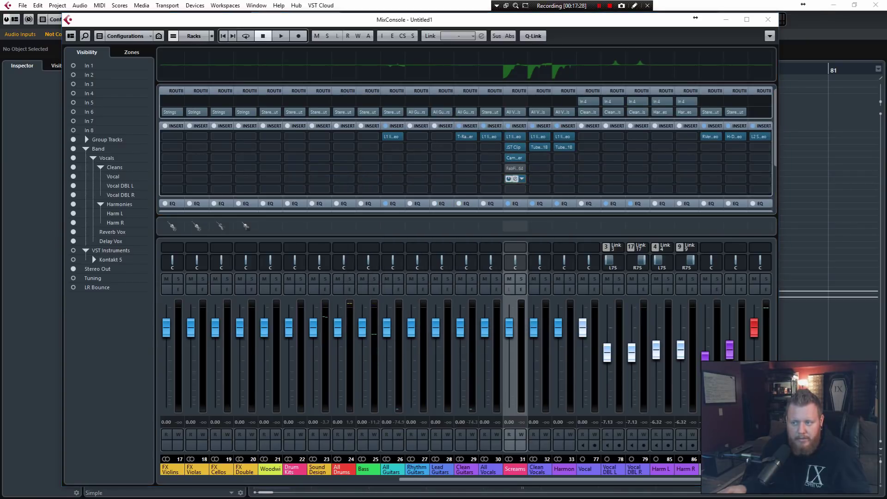
# Review the RVerb insert and the bypassed FabFilter insert on the Screams channel, closing each editor.
pyautogui.moveTo(397, 104); pyautogui.dragTo(418, 99)
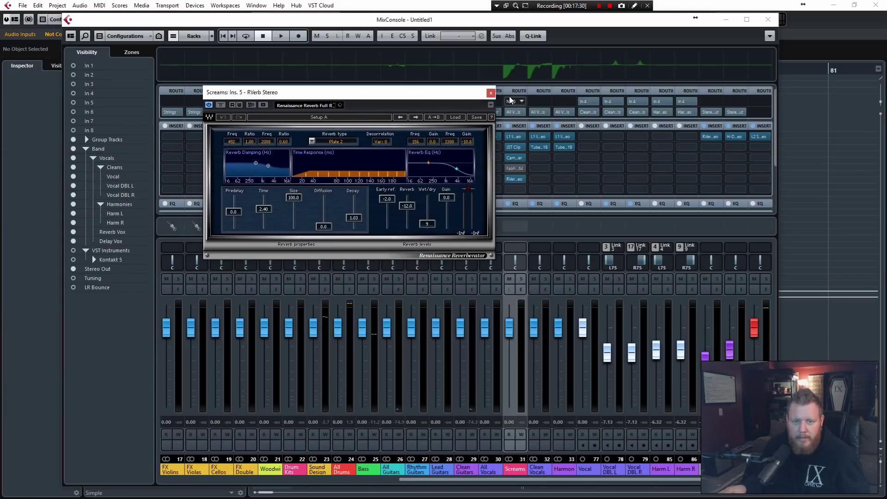
pyautogui.click(491, 96)
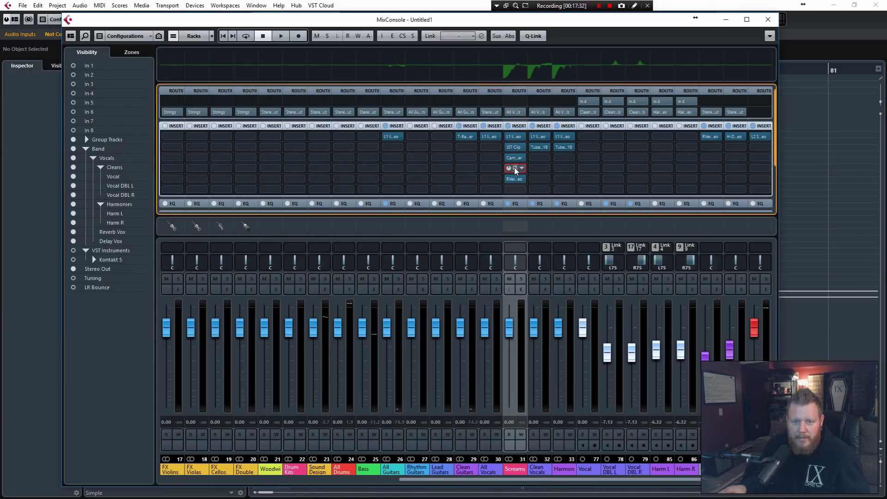
pyautogui.click(515, 168)
pyautogui.click(583, 124)
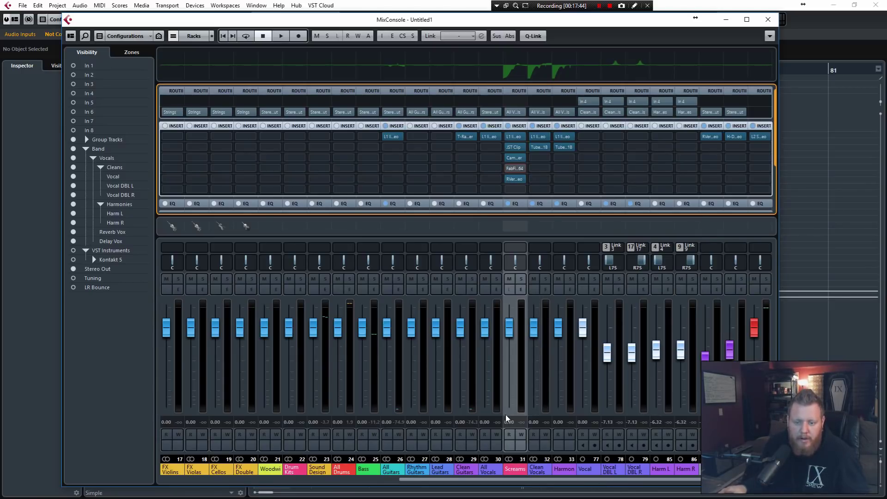
# Select the Screams and All Vocals groups, examine the sends on the vocal groups, and minimize the MixConsole.
pyautogui.click(517, 475)
pyautogui.click(489, 474)
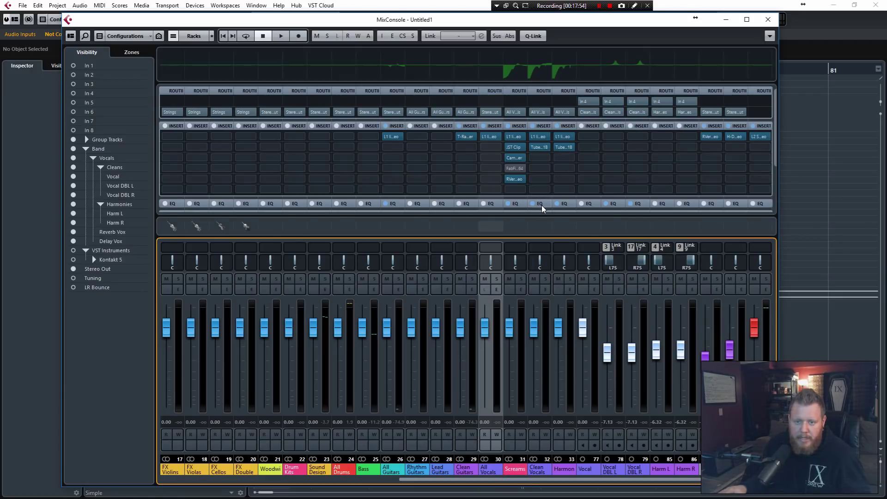
pyautogui.moveTo(775, 157); pyautogui.dragTo(782, 214)
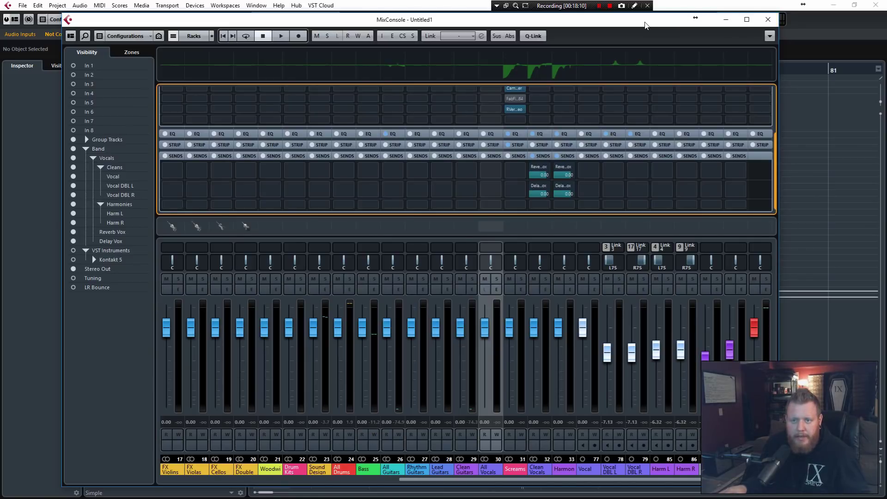
pyautogui.click(724, 19)
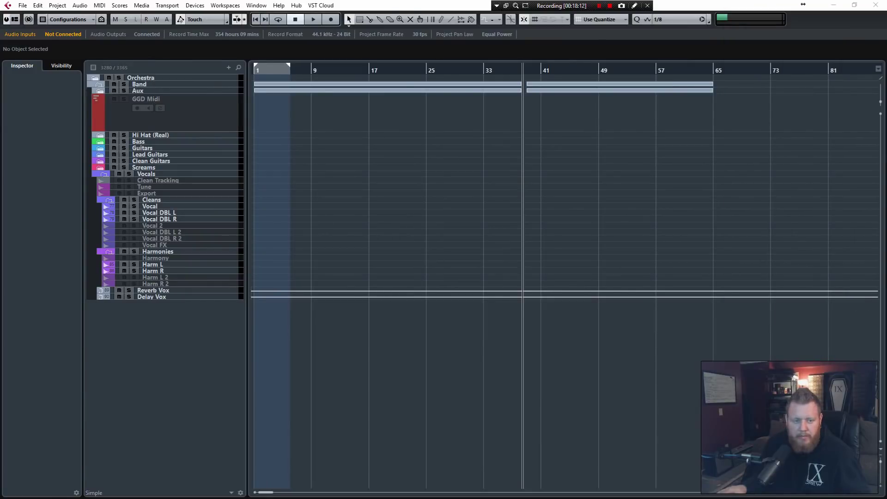
# Disable the Harm L, Harm R, Vocal, Vocal DBL L and Vocal DBL R tracks.
pyautogui.click(183, 264)
pyautogui.keyDown('shift'); pyautogui.click(173, 270); pyautogui.keyUp('shift')
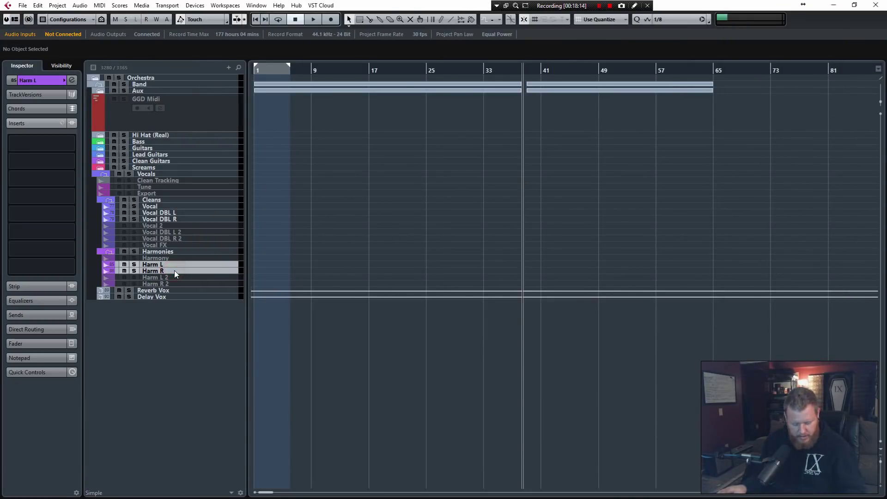
pyautogui.hotkey('shift', 'd')
pyautogui.click(156, 206)
pyautogui.keyDown('shift'); pyautogui.click(156, 219); pyautogui.keyUp('shift')
pyautogui.hotkey('shift', 'd')
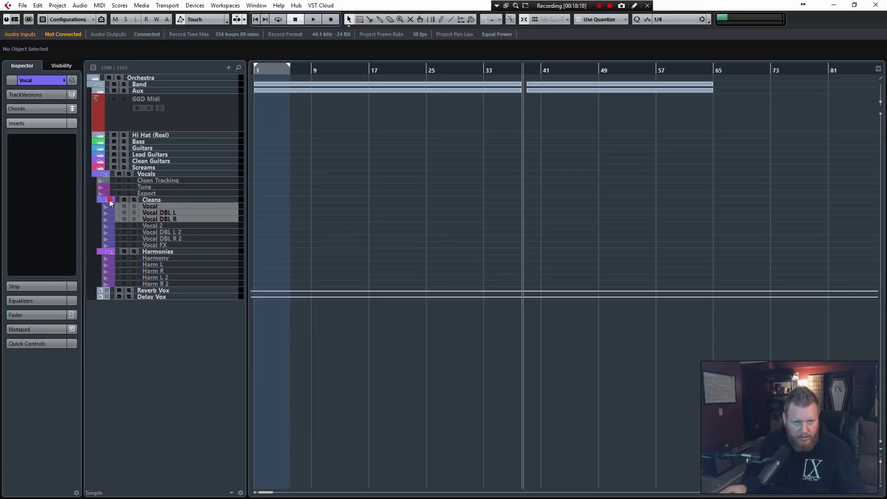
# Collapse the Cleans and Harmonies subfolders and the Vocals folder.
pyautogui.click(109, 200)
pyautogui.click(109, 206)
pyautogui.click(104, 174)
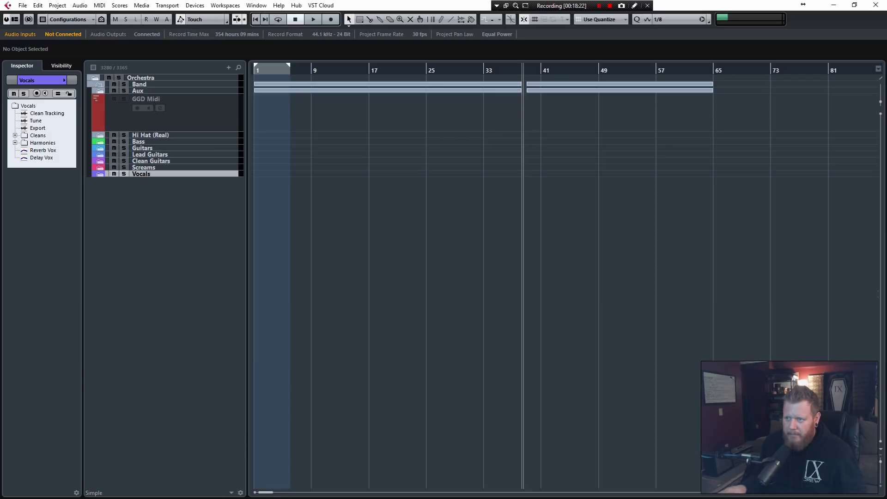
# Reopen the MixConsole and look over the remaining group and effect channels.
pyautogui.press('F3')
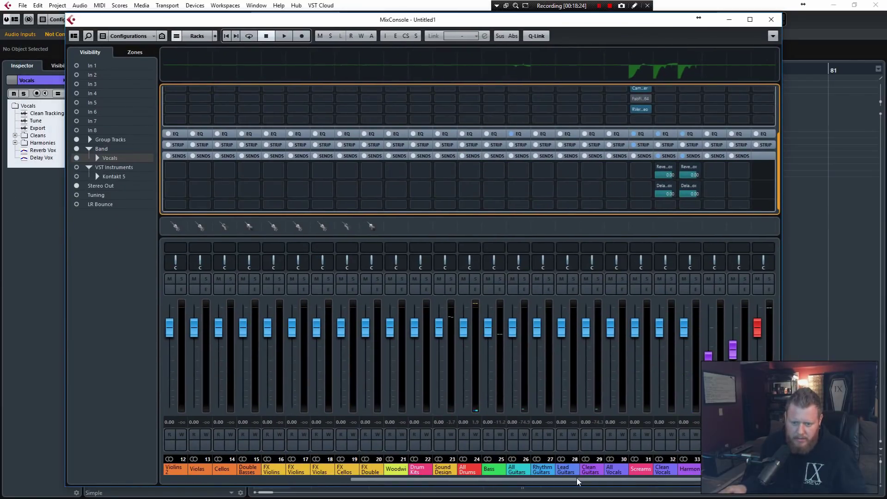
pyautogui.click(578, 480)
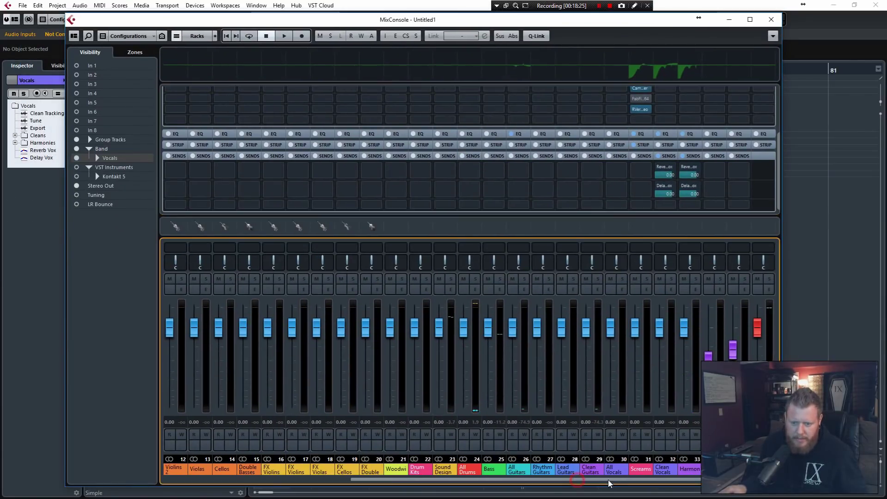
# Review the Bass, Clean Guitars, Rhythm Guitars, Lead Guitars and All Guitars group channels in the mixer.
pyautogui.click(491, 468)
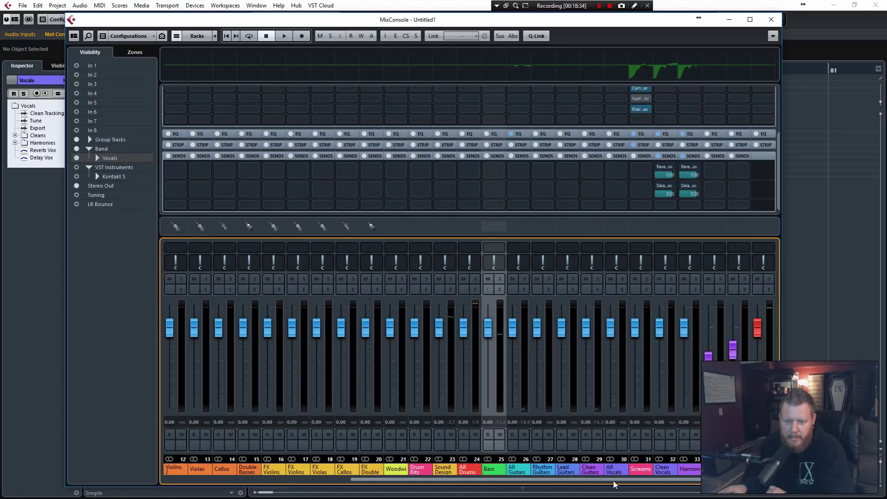
pyautogui.click(598, 468)
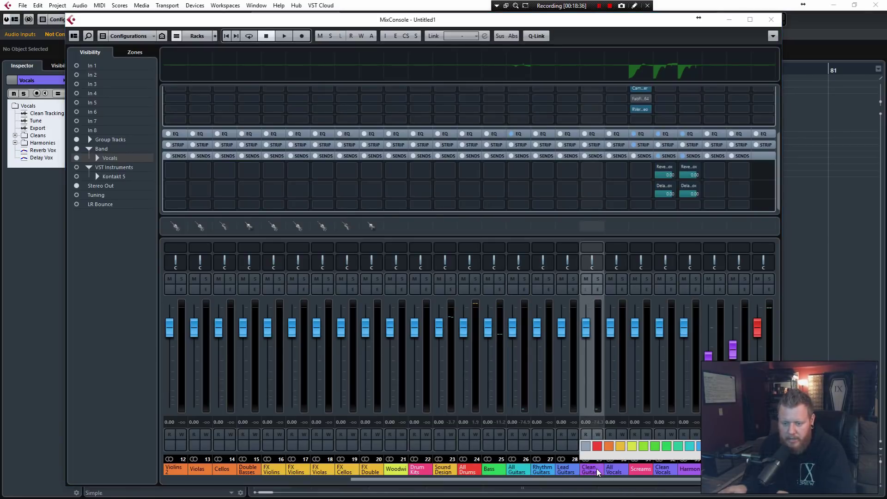
pyautogui.click(541, 470)
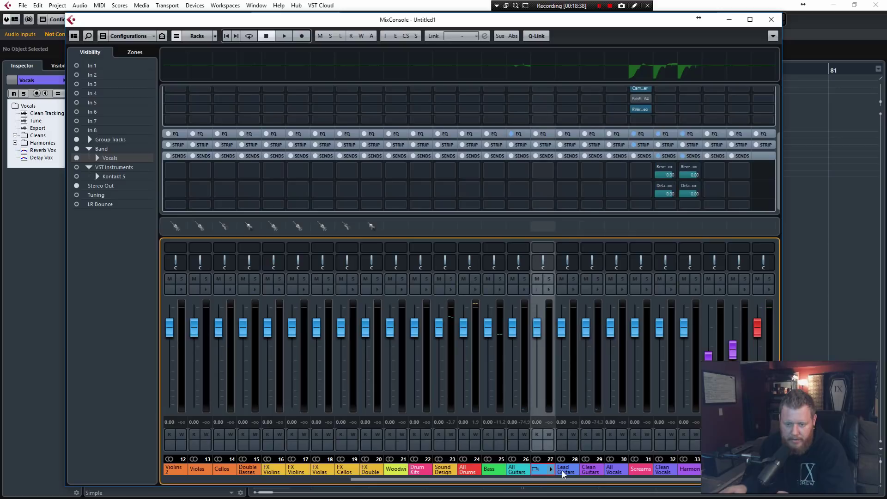
pyautogui.click(563, 471)
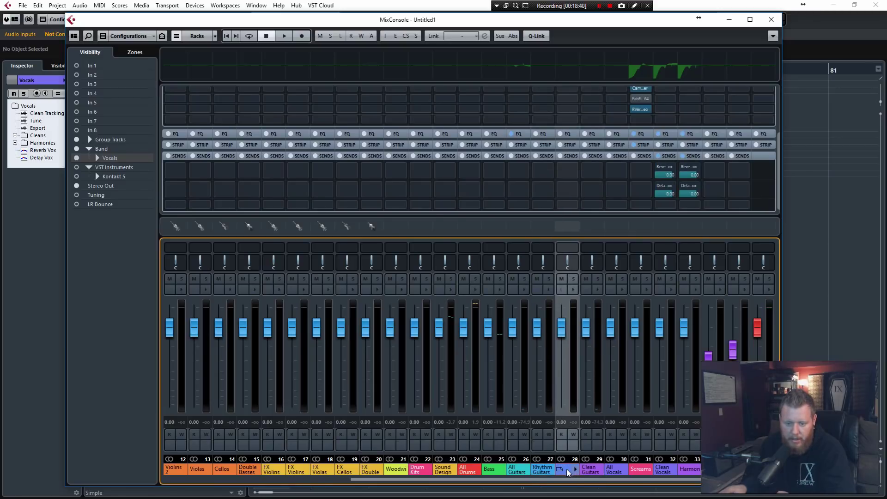
pyautogui.click(517, 470)
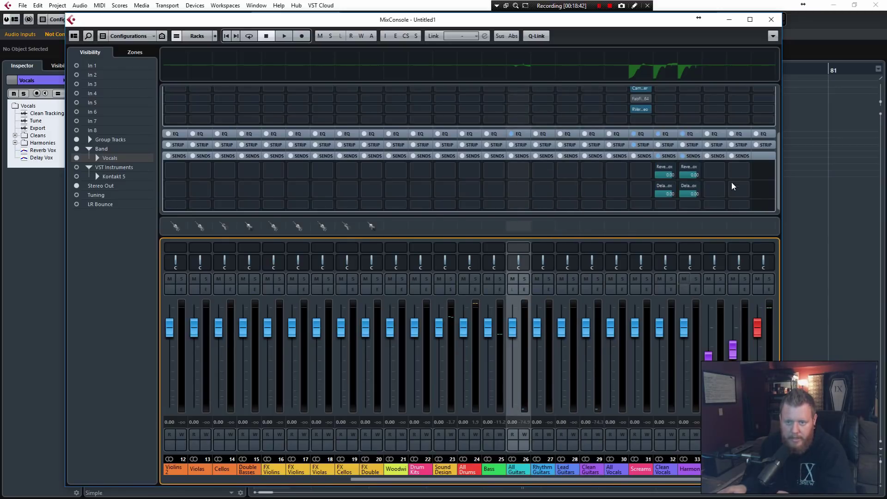
# Bring the channel inserts into view and inspect the first insert on the All Guitars group channel.
pyautogui.moveTo(778, 158); pyautogui.dragTo(780, 104)
pyautogui.doubleClick(517, 130)
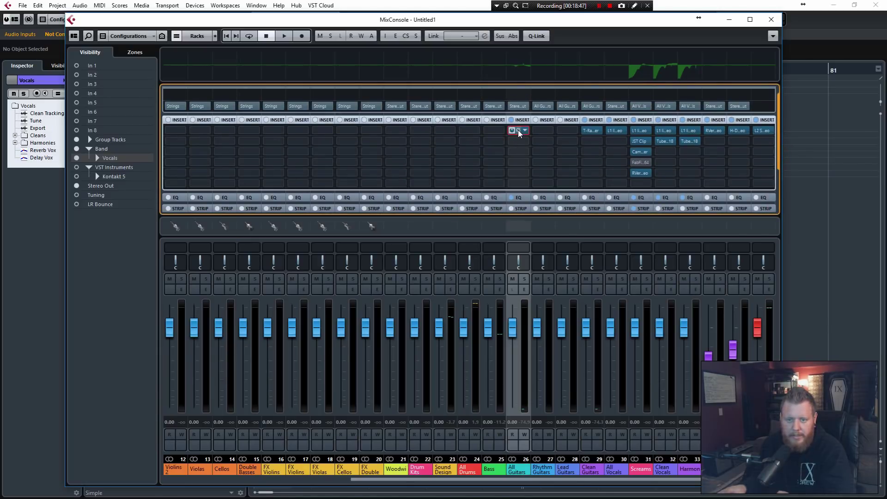
pyautogui.click(508, 160)
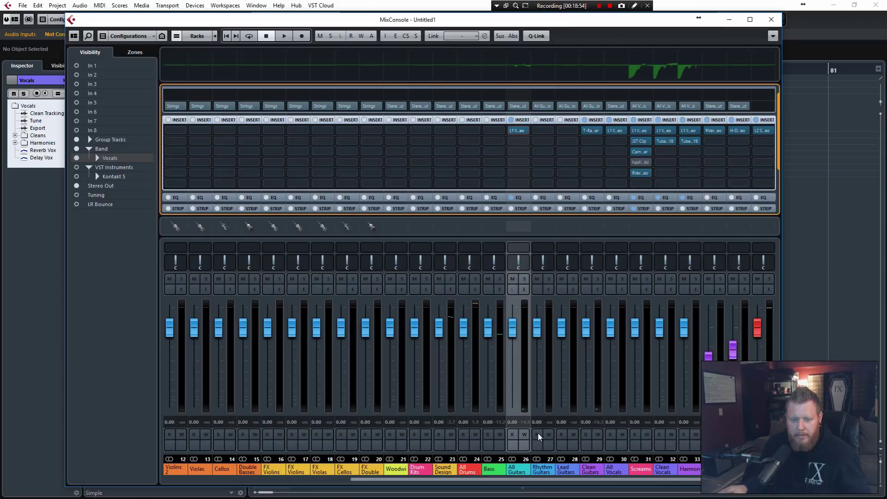
# Select the All Drums group channel and close the MixConsole window.
pyautogui.click(540, 483)
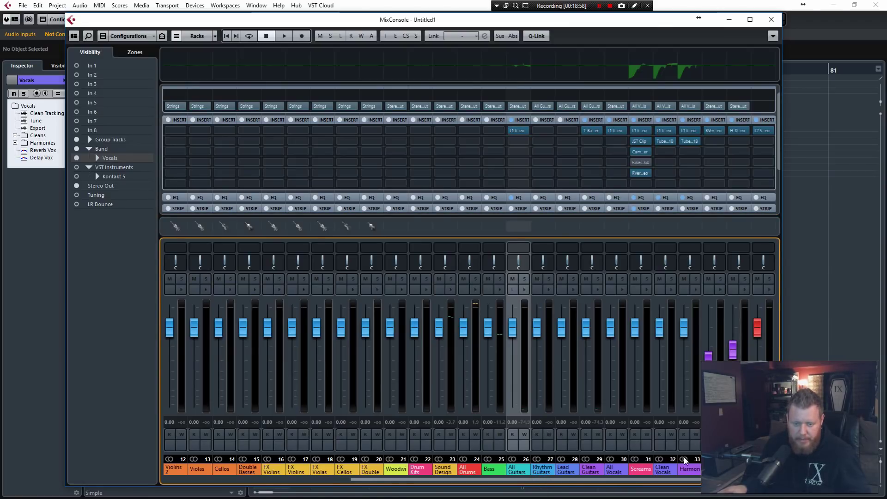
pyautogui.click(467, 471)
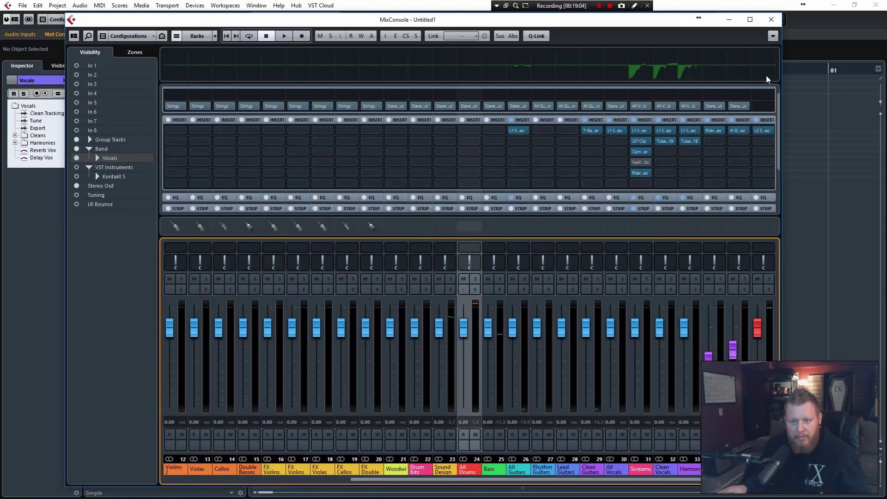
pyautogui.click(771, 34)
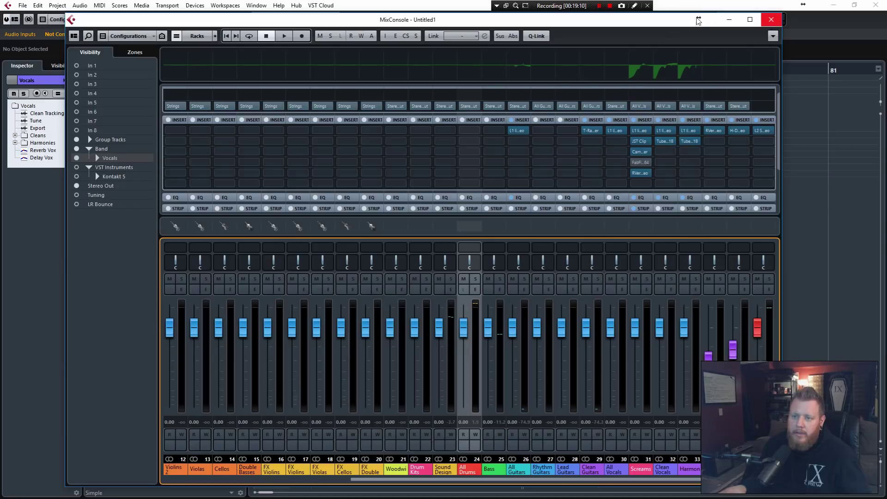
pyautogui.click(771, 22)
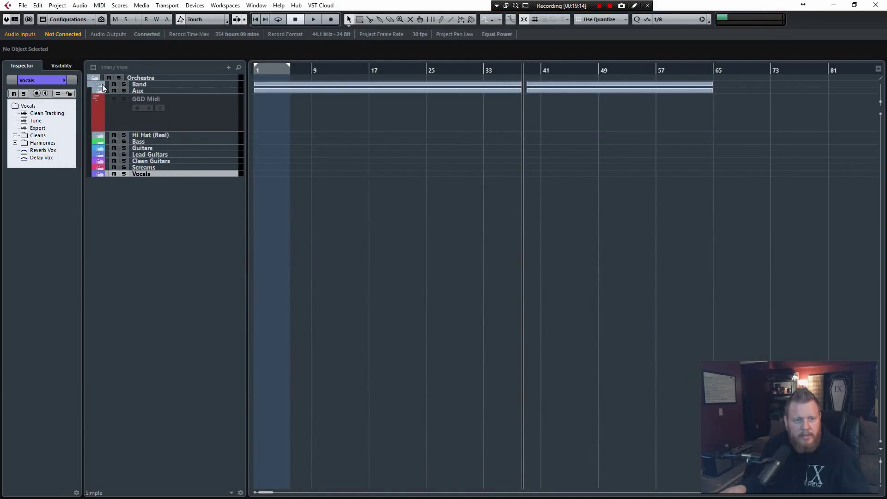
# Collapse the Band folder and expand the Orchestra folder, selecting its Atmosphere through Woodwinds subfolders.
pyautogui.click(100, 83)
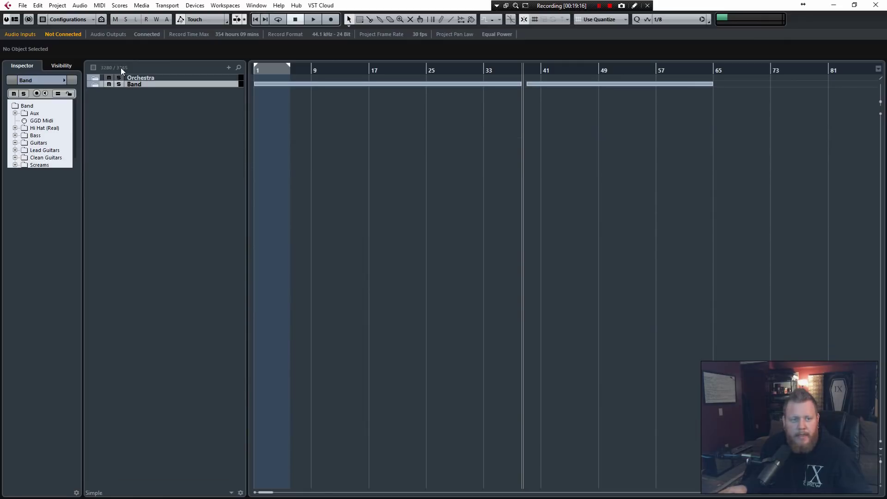
pyautogui.click(94, 78)
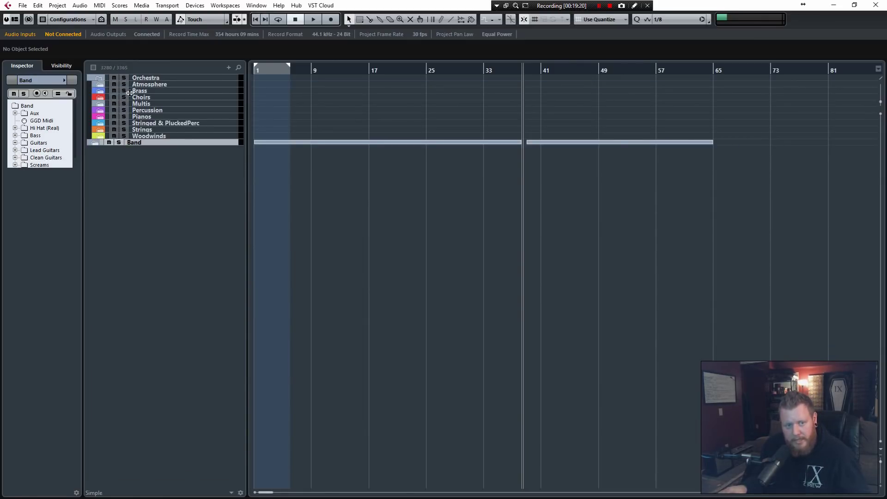
pyautogui.click(143, 85)
pyautogui.keyDown('shift'); pyautogui.click(145, 136); pyautogui.keyUp('shift')
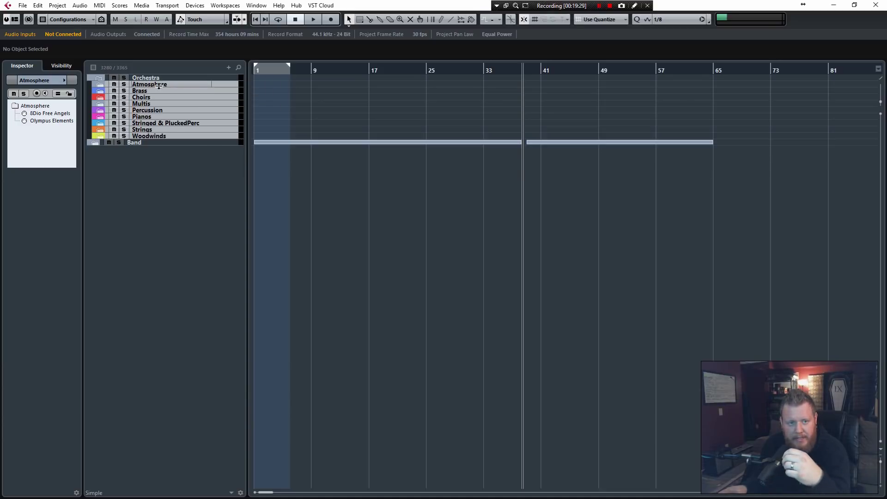
# Go through the Orchestra subfolders from Brass to Woodwinds and examine what each one contains.
pyautogui.click(143, 91)
pyautogui.click(146, 98)
pyautogui.click(147, 104)
pyautogui.click(149, 111)
pyautogui.click(147, 116)
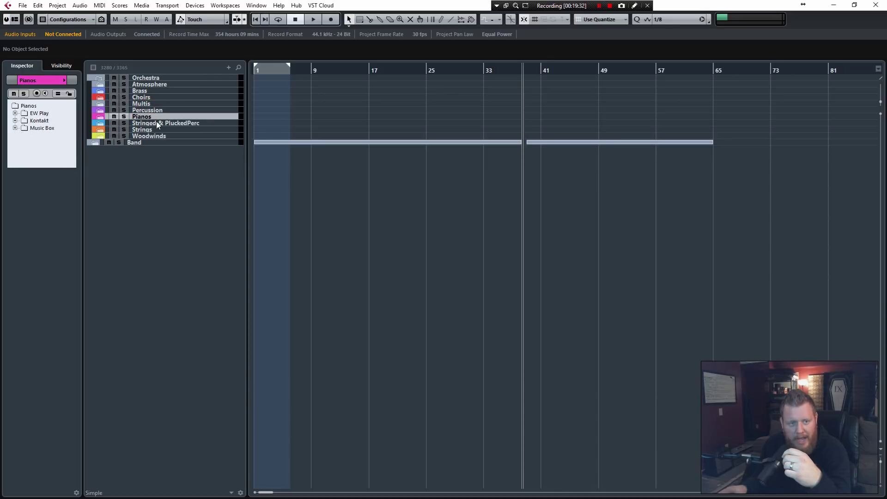
pyautogui.click(141, 130)
pyautogui.click(143, 136)
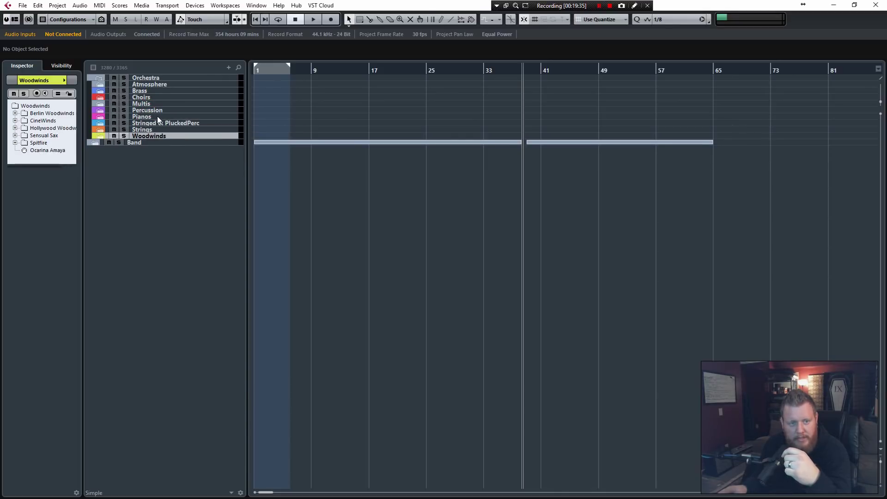
# Look inside the Atmosphere folder at the 8Dio Free Angels and Olympus Elements tracks, leaving the folder collapsed.
pyautogui.click(101, 85)
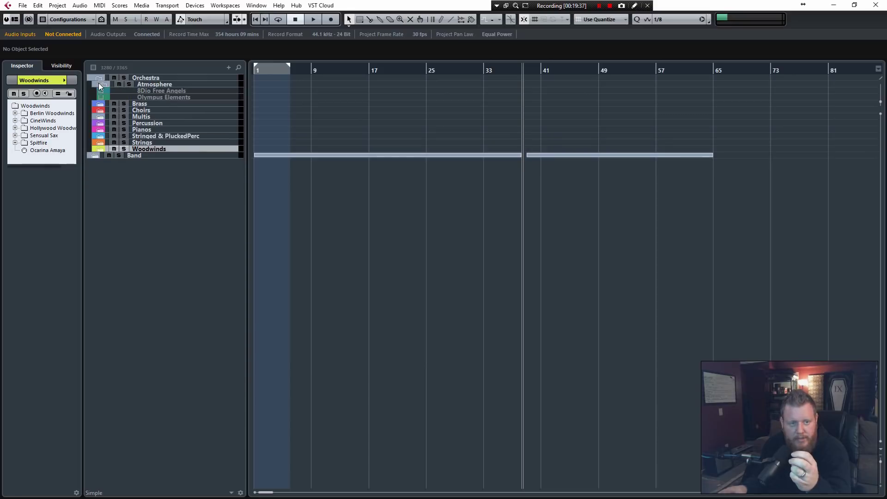
pyautogui.click(155, 91)
pyautogui.click(157, 97)
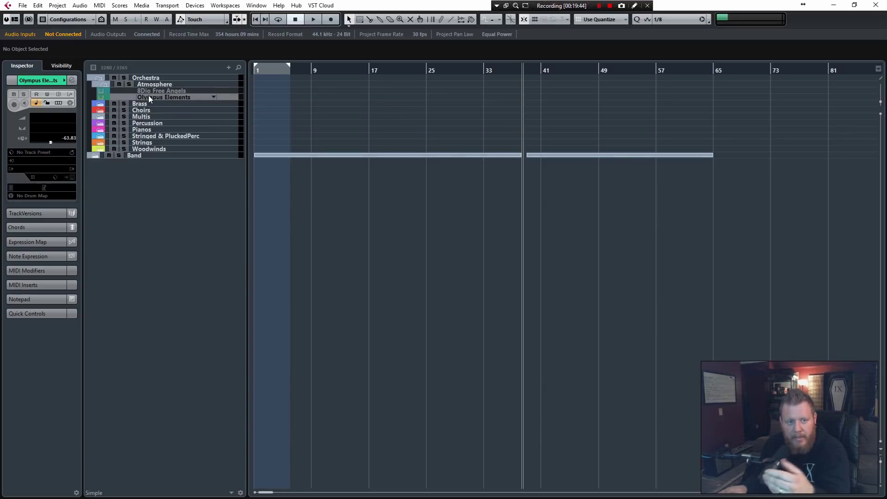
pyautogui.click(103, 85)
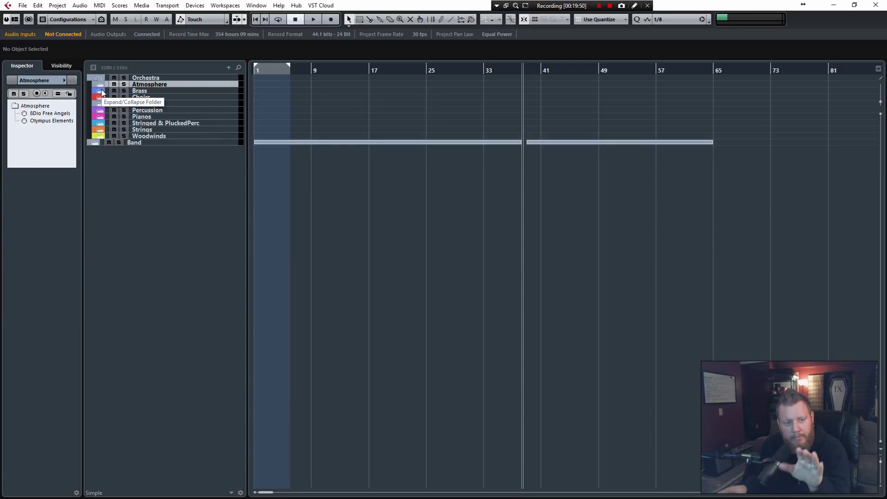
# Expand the Brass folder and review its library subfolders, ending with 8Dio CAGE Brass selected.
pyautogui.click(102, 90)
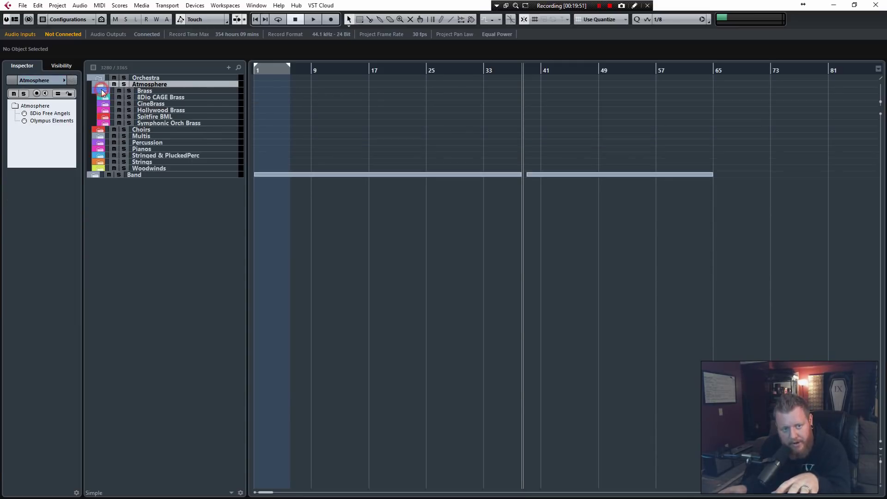
pyautogui.click(148, 91)
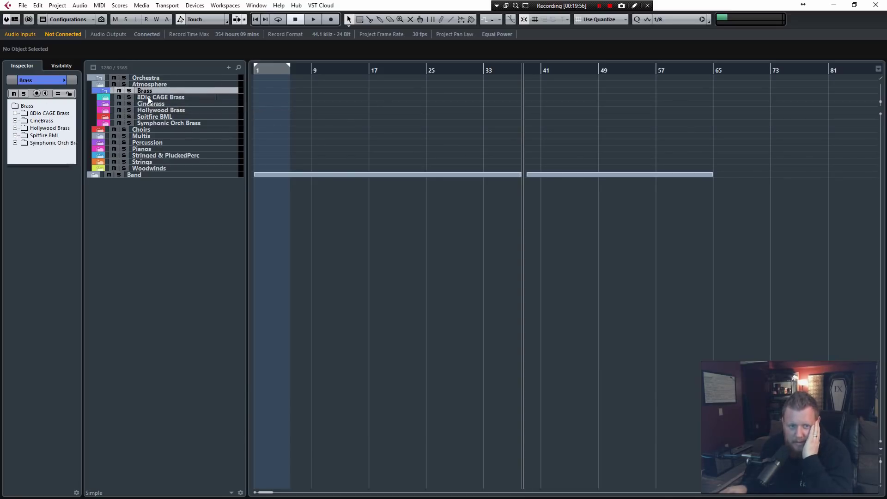
pyautogui.click(148, 104)
pyautogui.press('Down')
pyautogui.press('Down')
pyautogui.press('Down')
pyautogui.press('Up')
pyautogui.click(150, 111)
pyautogui.click(150, 98)
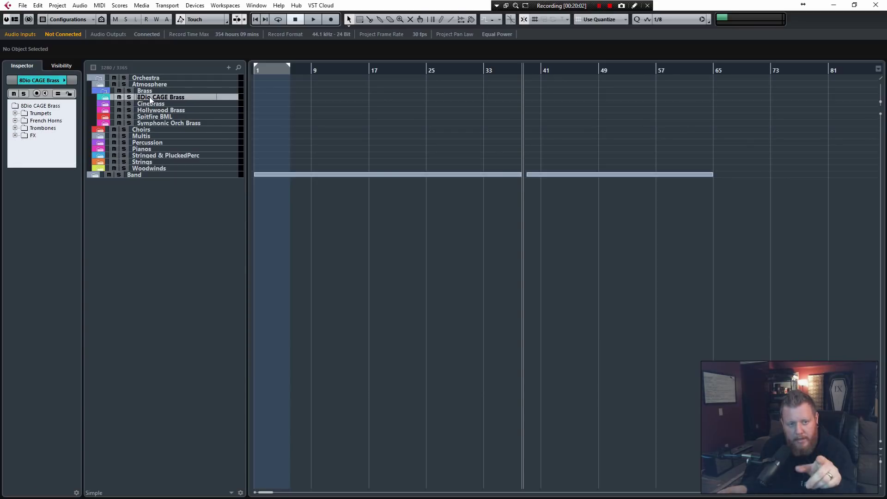
# Expand the CineBrass, Hollywood Brass and Spitfire BML folders to show their instrument subfolders.
pyautogui.click(105, 99)
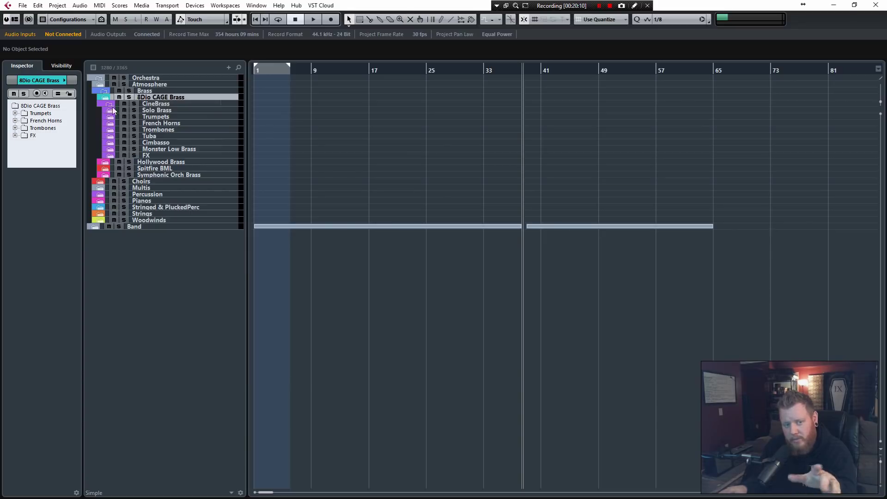
pyautogui.click(159, 104)
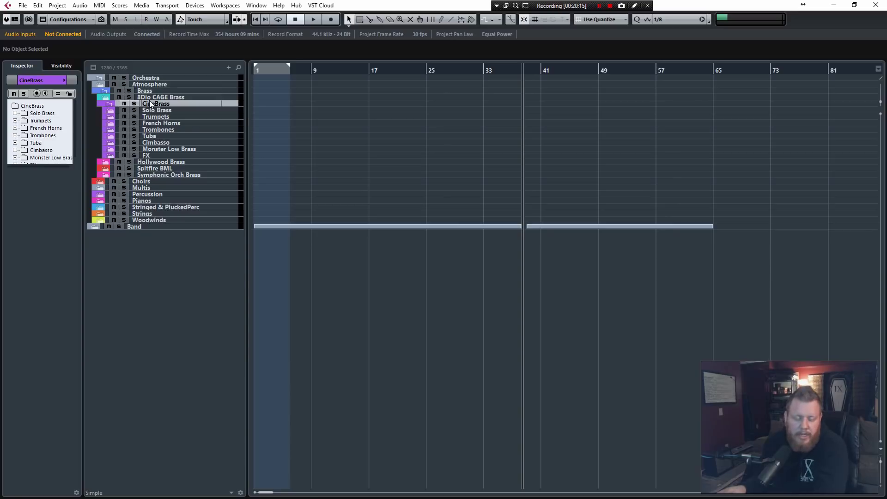
pyautogui.click(105, 162)
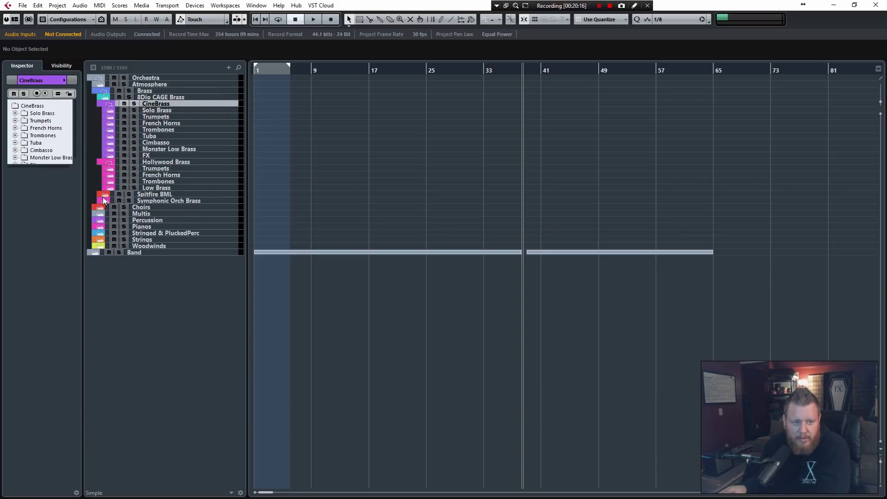
pyautogui.click(104, 195)
# Examine the contents of the CineBrass instrument folders from Solo Brass through Tuba.
pyautogui.click(158, 112)
pyautogui.click(157, 117)
pyautogui.click(159, 124)
pyautogui.click(159, 129)
pyautogui.click(154, 135)
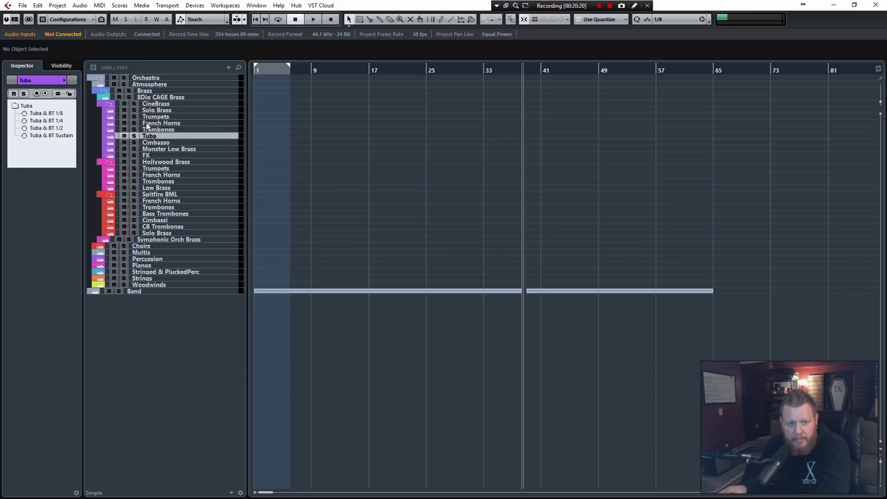
# Expand the CineBrass Trumpets folder and enable the disabled Trumpets 1/8, 1/4 and 1/2 tracks.
pyautogui.click(108, 116)
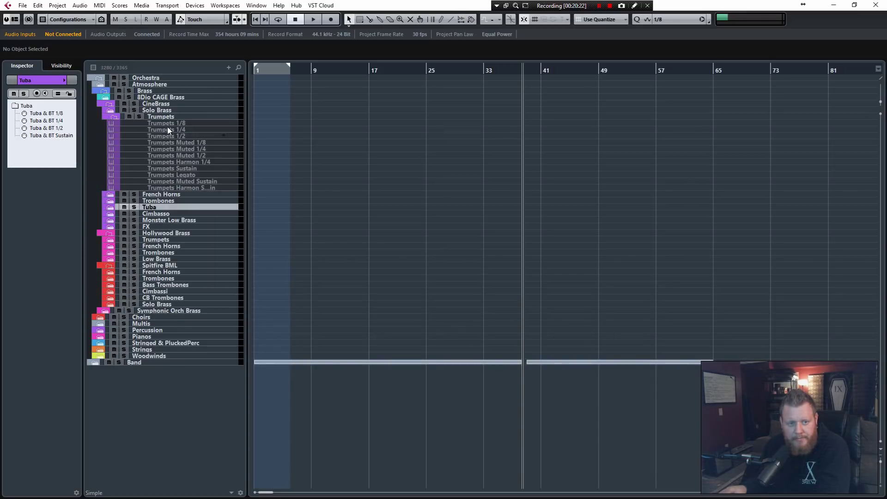
pyautogui.click(165, 124)
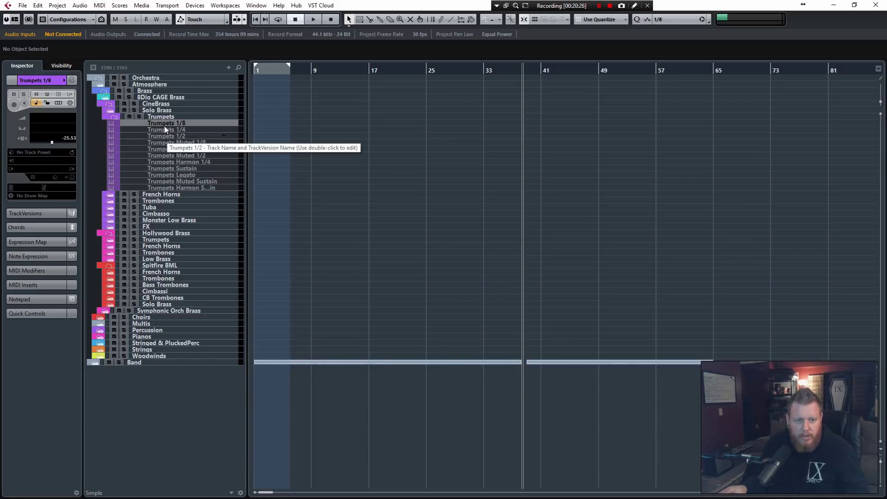
pyautogui.keyDown('shift'); pyautogui.click(165, 135); pyautogui.keyUp('shift')
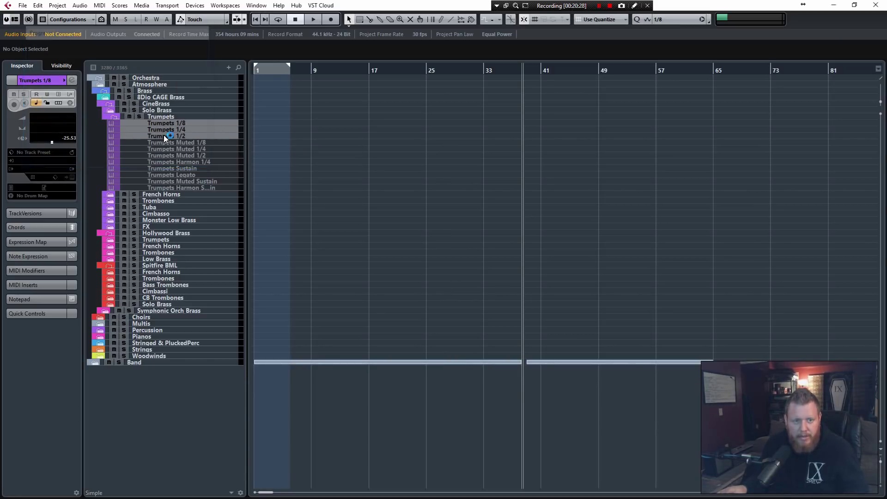
pyautogui.click(176, 135)
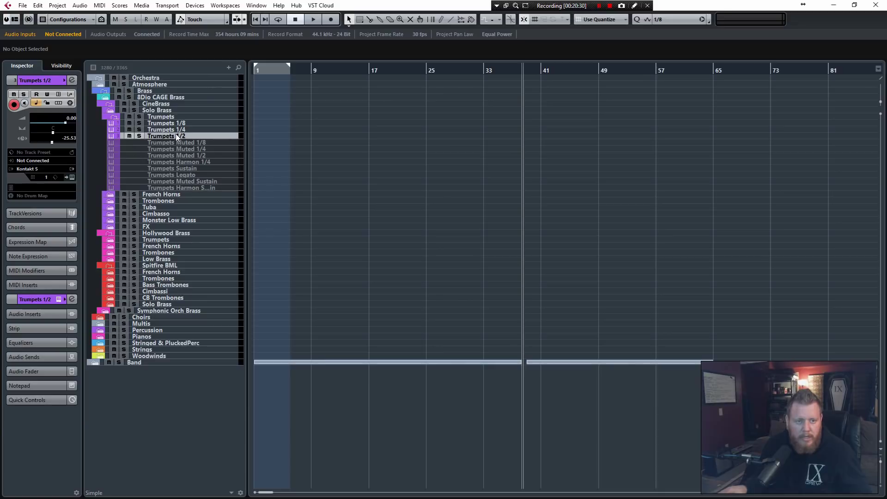
# Set the input routing of Trumpets 1/8, 1/4 and 1/2 to All MIDI Inputs and select Trumpets 1/8 for playing.
pyautogui.click(164, 122)
pyautogui.click(32, 160)
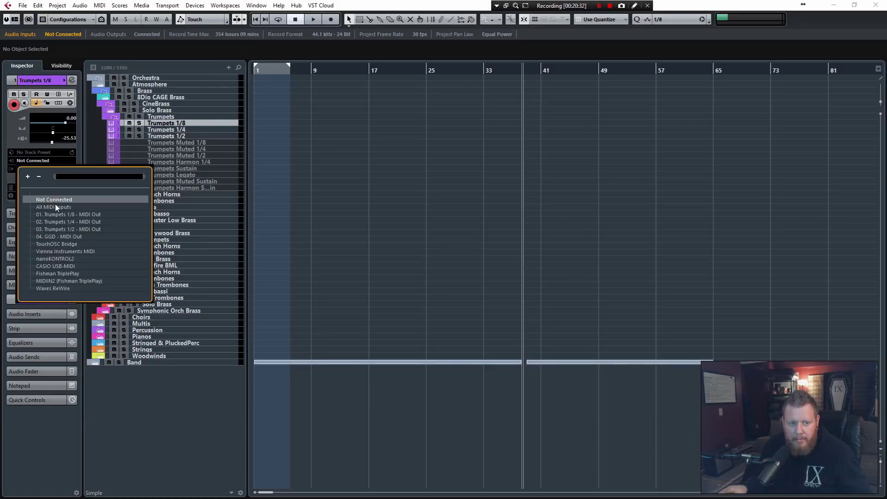
pyautogui.click(54, 204)
pyautogui.click(153, 130)
pyautogui.click(32, 160)
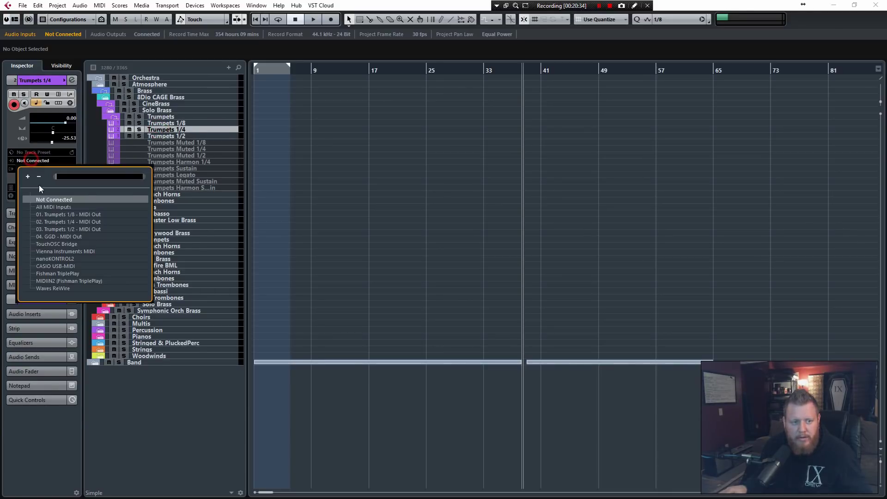
pyautogui.click(44, 206)
pyautogui.click(159, 136)
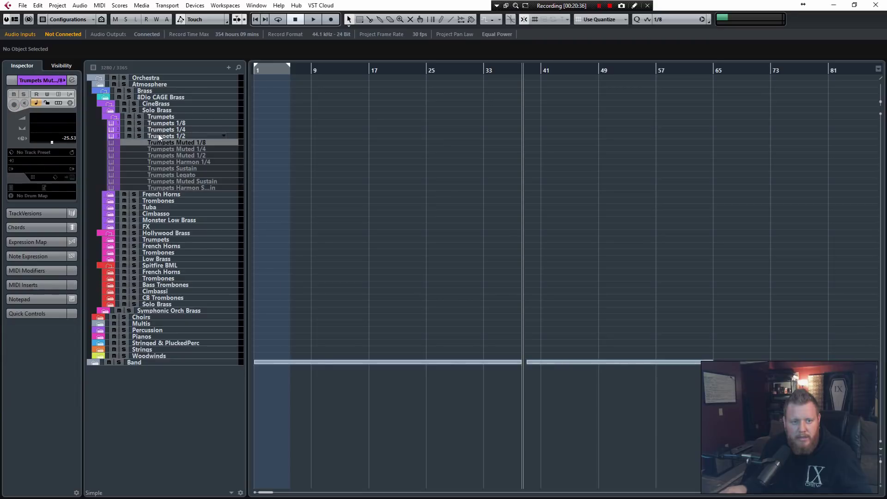
pyautogui.click(24, 162)
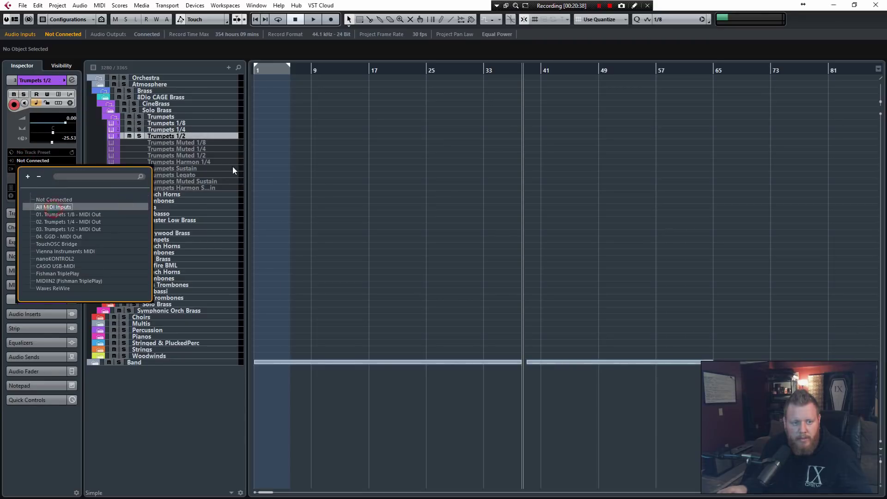
pyautogui.click(53, 206)
pyautogui.click(174, 123)
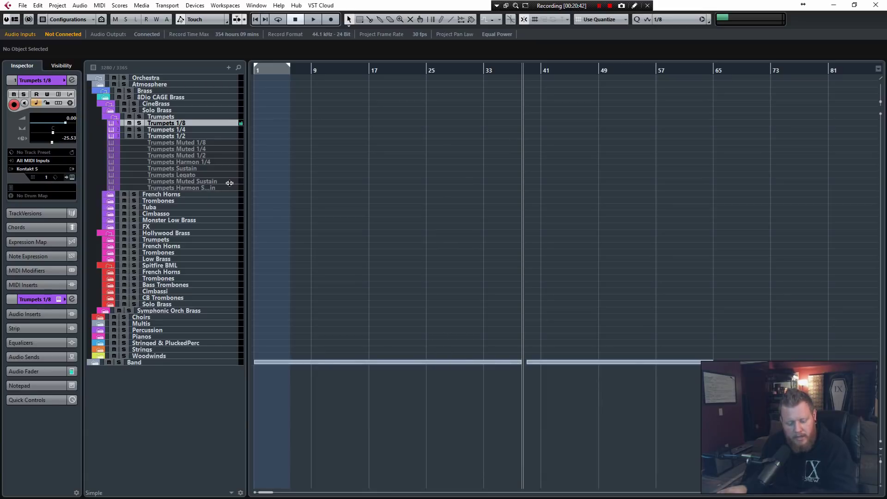
# Select the Trumpets 1/4 and Trumpets 1/2 tracks in turn to audition their articulations.
pyautogui.click(180, 130)
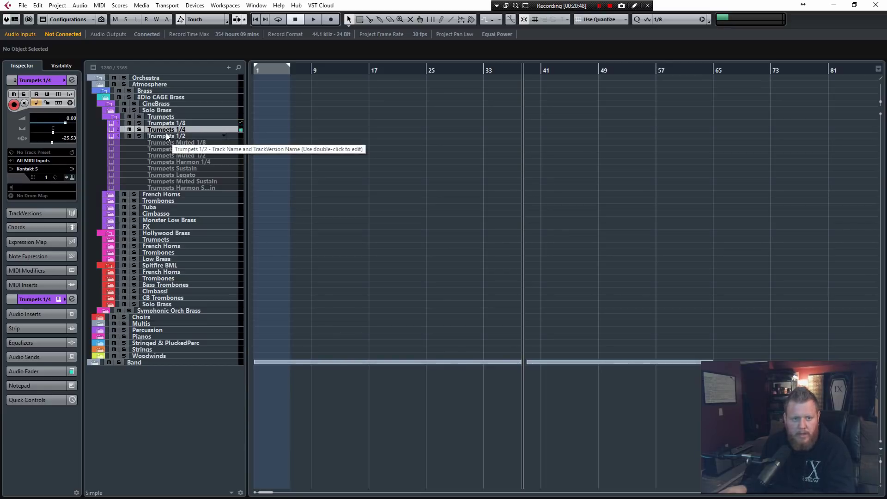
pyautogui.click(167, 136)
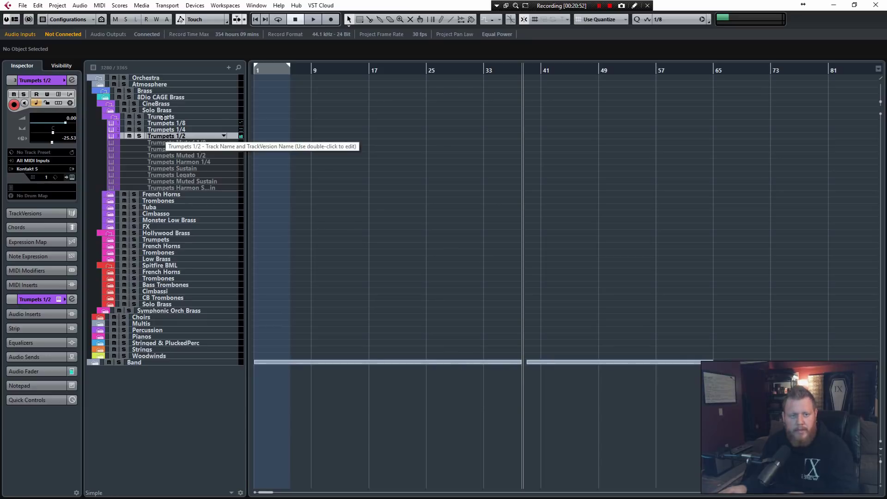
# Open the Kontakt instrument of Trumpets 1/8, audition a few notes in it, and close it.
pyautogui.click(163, 123)
pyautogui.hotkey('alt', 'e')
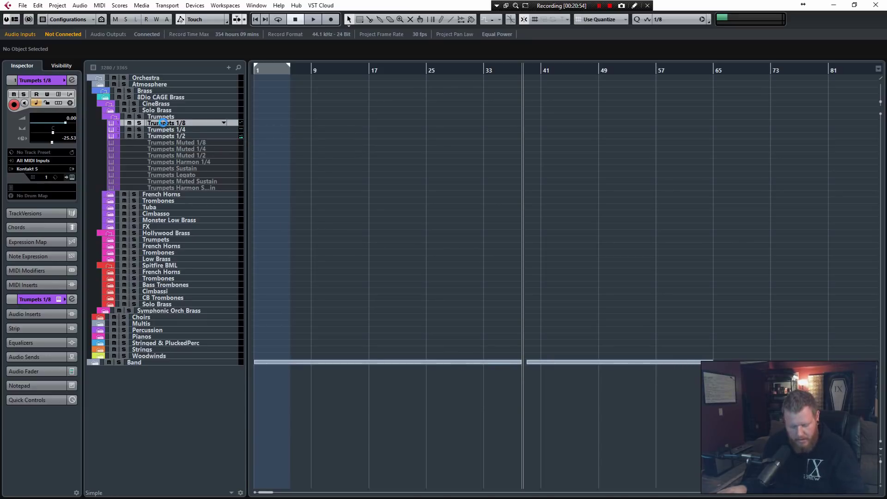
pyautogui.moveTo(886, 69); pyautogui.dragTo(369, 59)
pyautogui.click(493, 464)
pyautogui.click(518, 455)
pyautogui.click(550, 460)
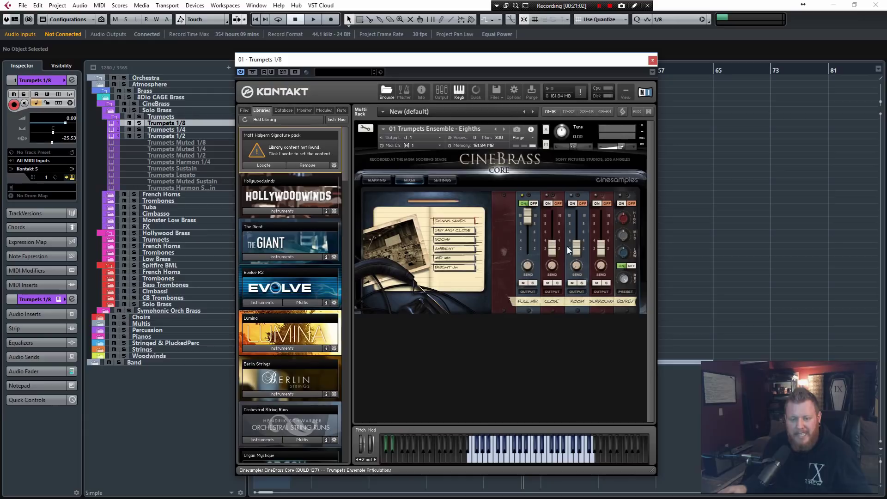
pyautogui.click(652, 61)
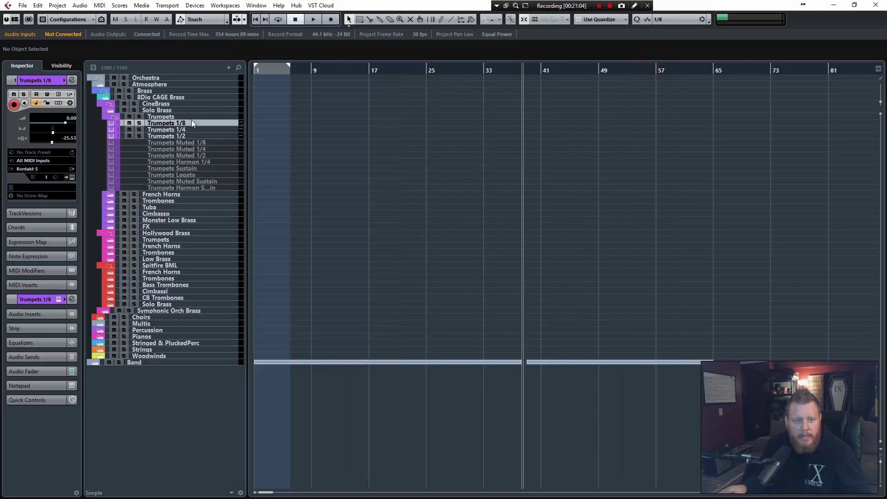
# Disable the Trumpets 1/8, 1/4 and 1/2 tracks together and check the processing load in the VST Performance window.
pyautogui.keyDown('shift'); pyautogui.click(172, 135); pyautogui.keyUp('shift')
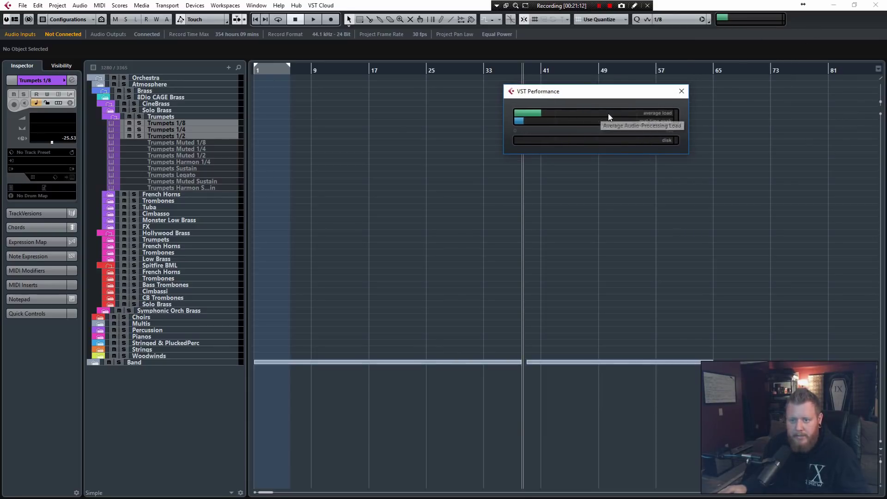
pyautogui.moveTo(635, 91); pyautogui.dragTo(669, 93)
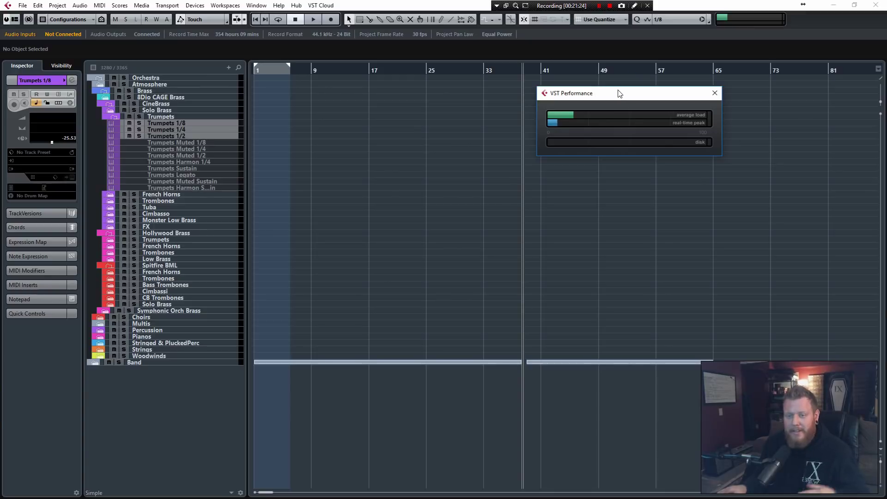
pyautogui.moveTo(623, 94); pyautogui.dragTo(656, 0)
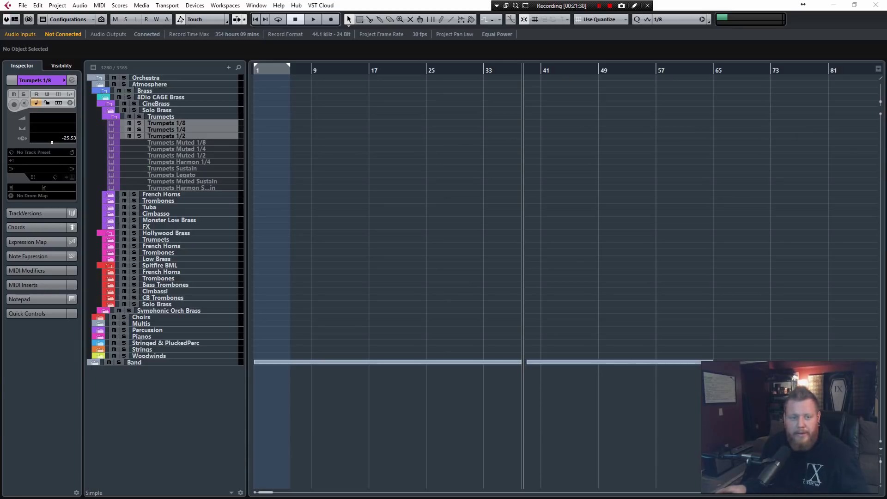
# Examine the disabled articulation tracks in the CineBrass Trumpets folder, from Trumpets 1/8 to Trumpets Muted Sustain.
pyautogui.click(171, 128)
pyautogui.moveTo(159, 124); pyautogui.dragTo(162, 137)
pyautogui.click(162, 143)
pyautogui.click(162, 168)
pyautogui.click(164, 181)
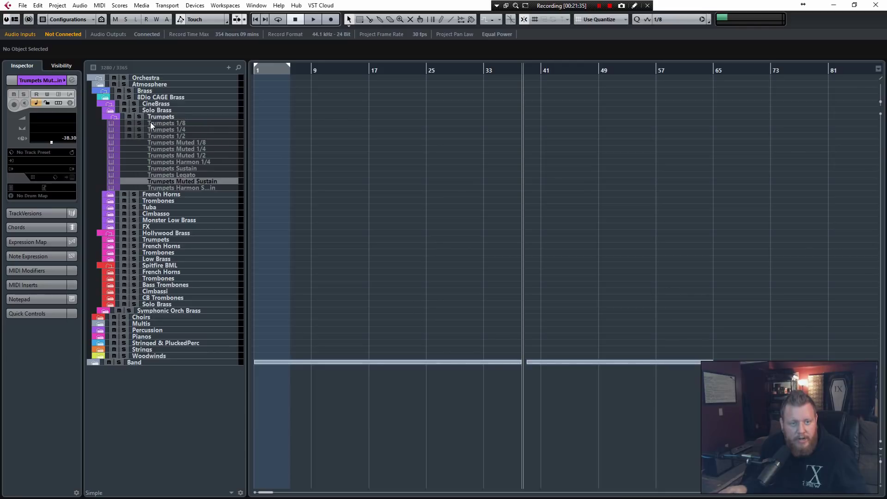
# Collapse the Trumpets and CineBrass folders, the neighbouring brass library folders and the main Brass folder.
pyautogui.click(115, 116)
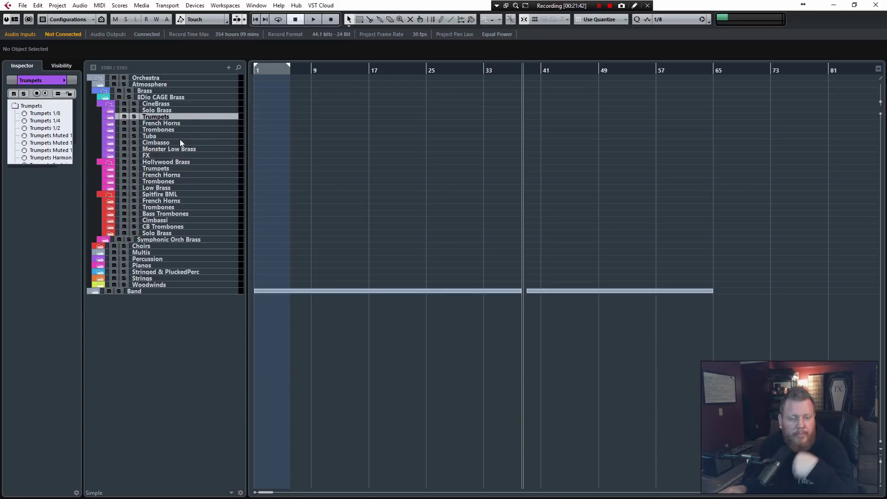
pyautogui.click(110, 106)
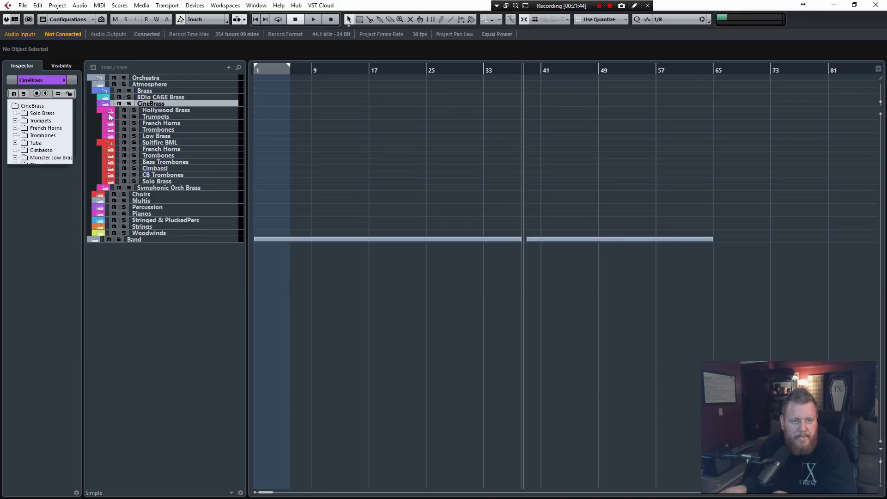
pyautogui.click(110, 111)
pyautogui.click(110, 117)
pyautogui.click(102, 90)
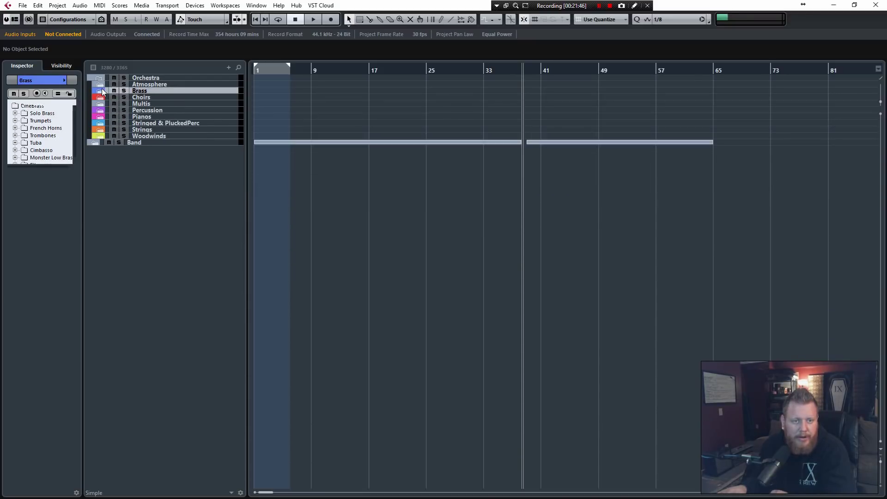
# Expand the Choirs folder and its Requiem subfolder and select the Marcato track.
pyautogui.click(100, 98)
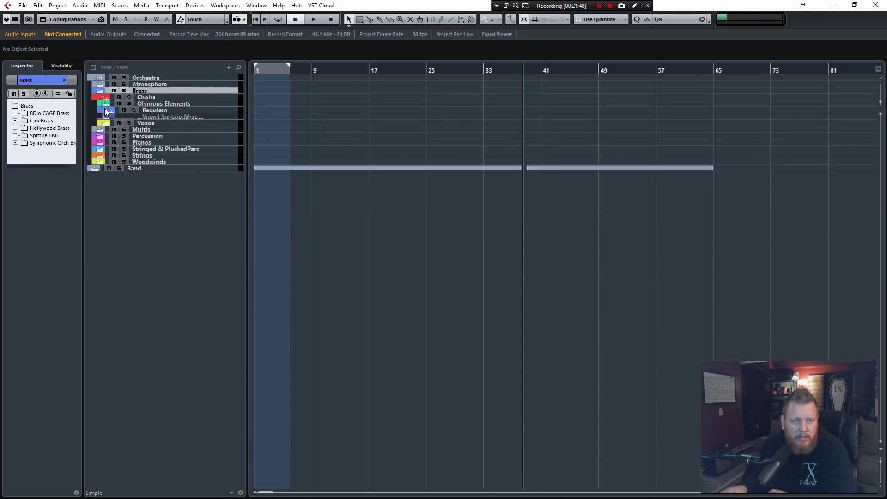
pyautogui.click(105, 111)
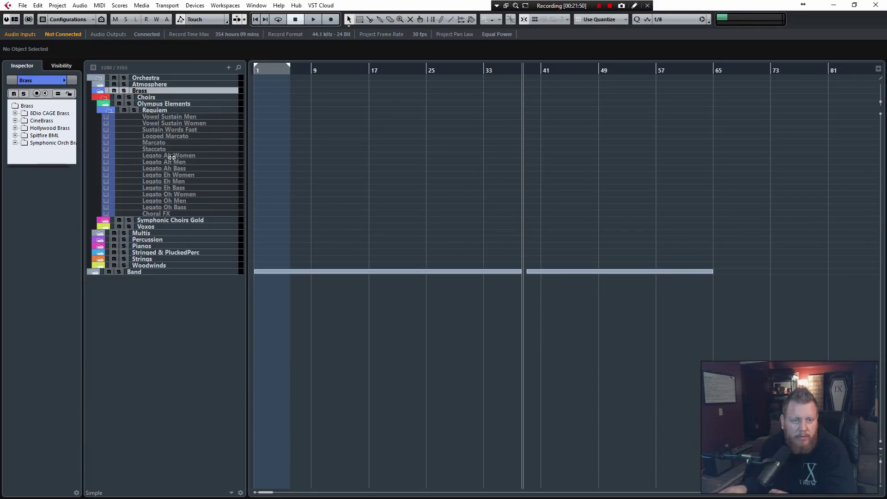
pyautogui.click(153, 143)
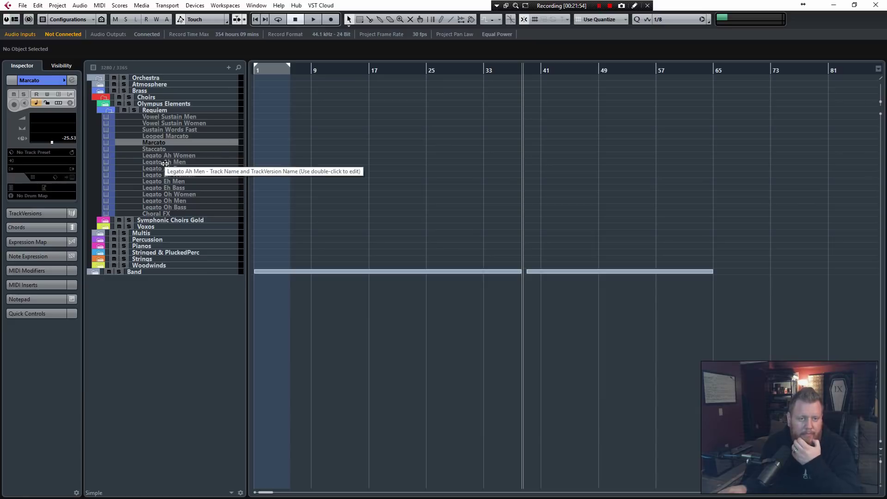
# Enable the Looped Marcato track and resolve its missing samples from the 8Dio Requiem Professional 1.1 folder on Samples (F:).
pyautogui.click(156, 137)
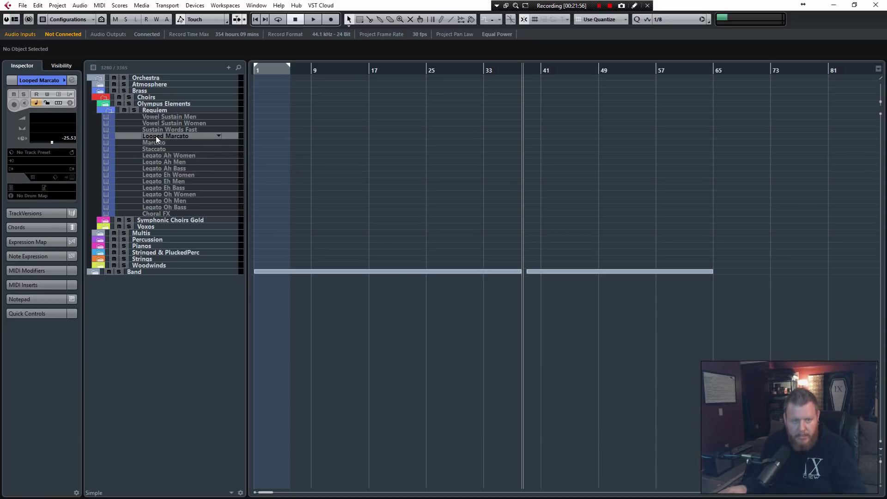
pyautogui.click(181, 153)
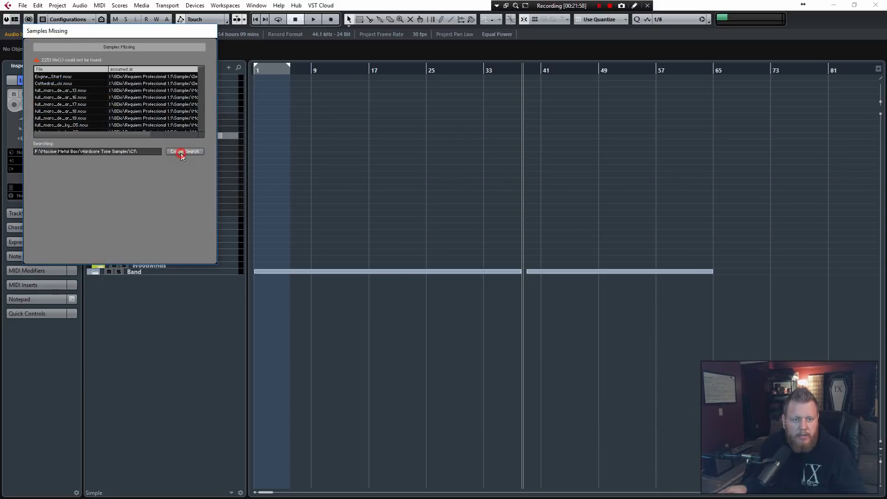
pyautogui.click(172, 163)
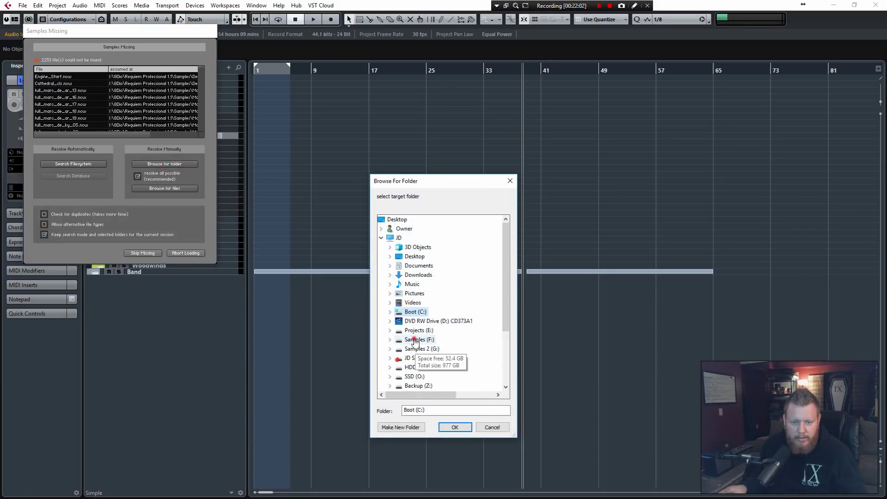
pyautogui.doubleClick(414, 340)
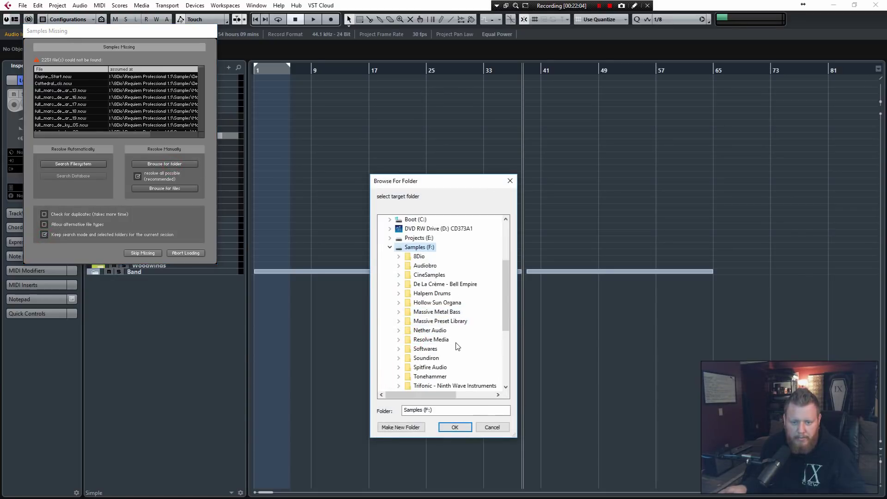
pyautogui.doubleClick(419, 238)
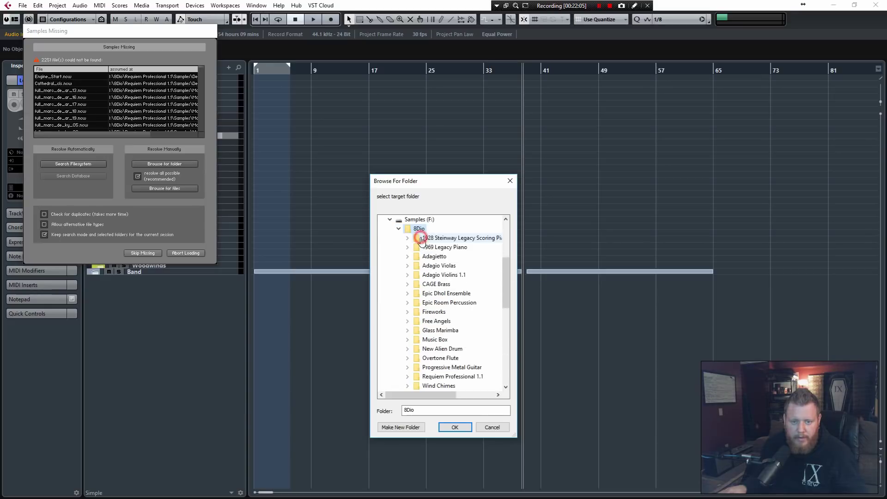
pyautogui.doubleClick(446, 377)
pyautogui.click(454, 427)
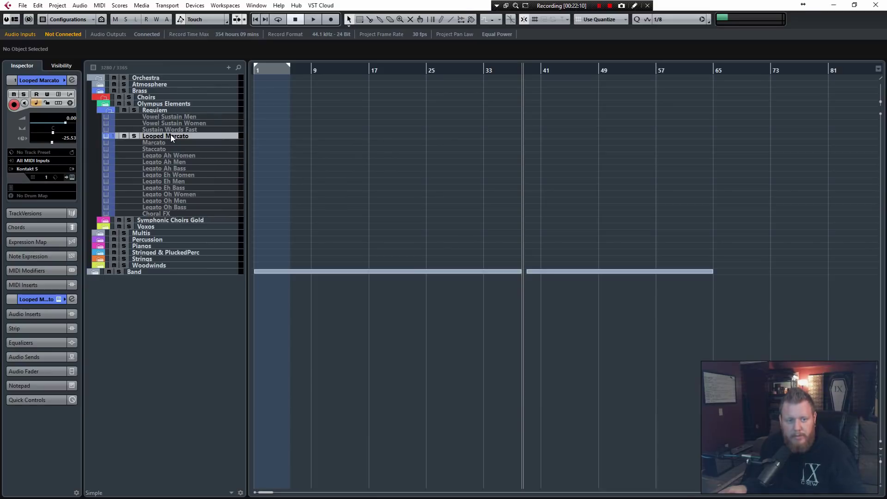
# Open the Looped Marcato instrument and audition choir syllables such as MUS, SANC and FIS using its keyswitches.
pyautogui.press('e')
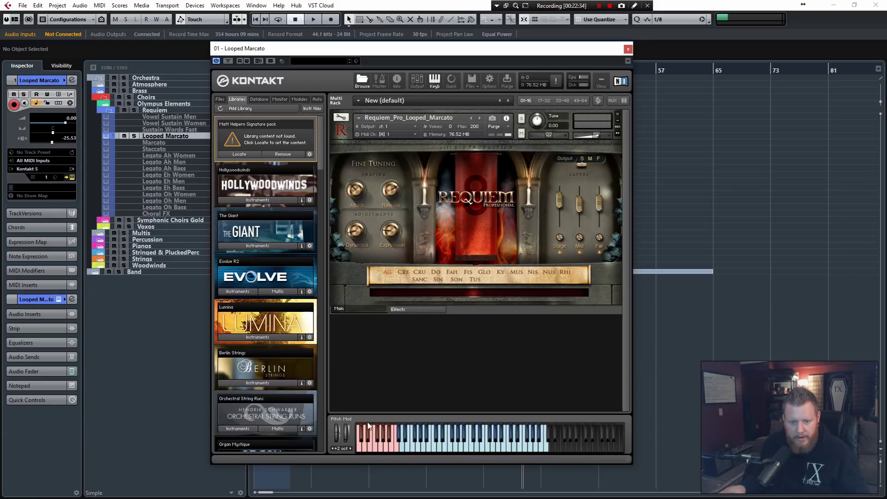
pyautogui.click(372, 448)
pyautogui.click(383, 447)
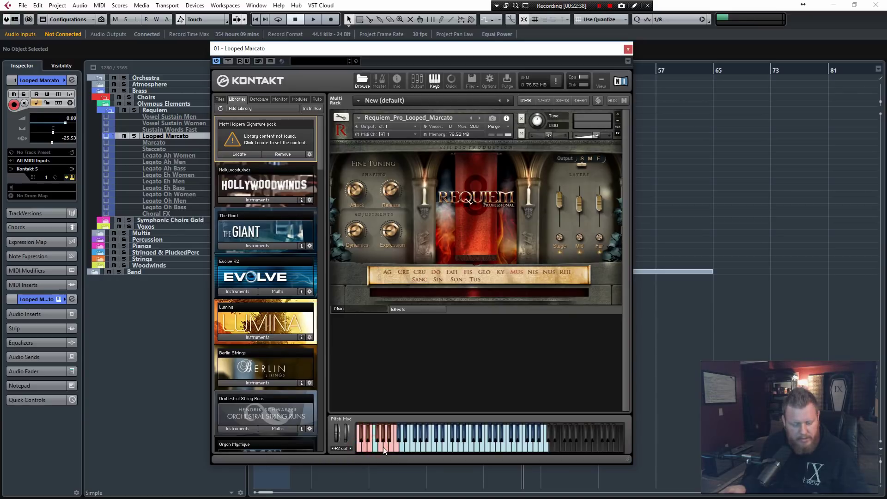
pyautogui.click(365, 447)
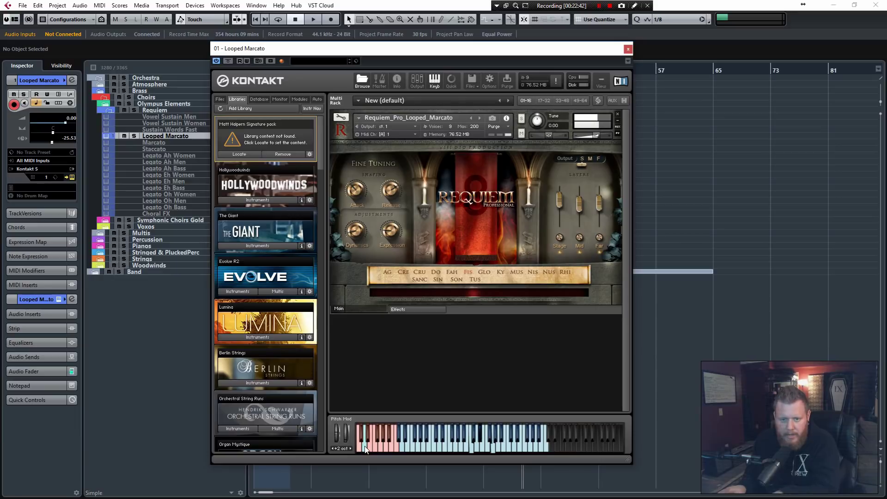
pyautogui.click(392, 447)
pyautogui.click(386, 448)
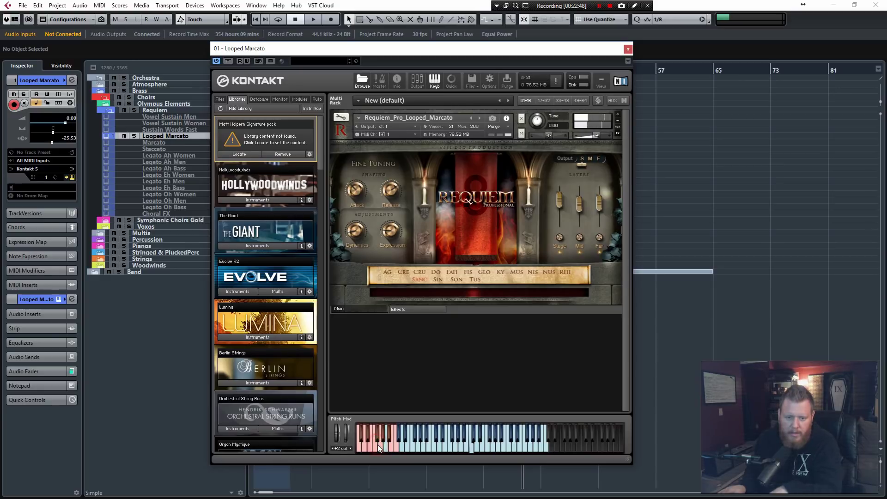
pyautogui.click(365, 447)
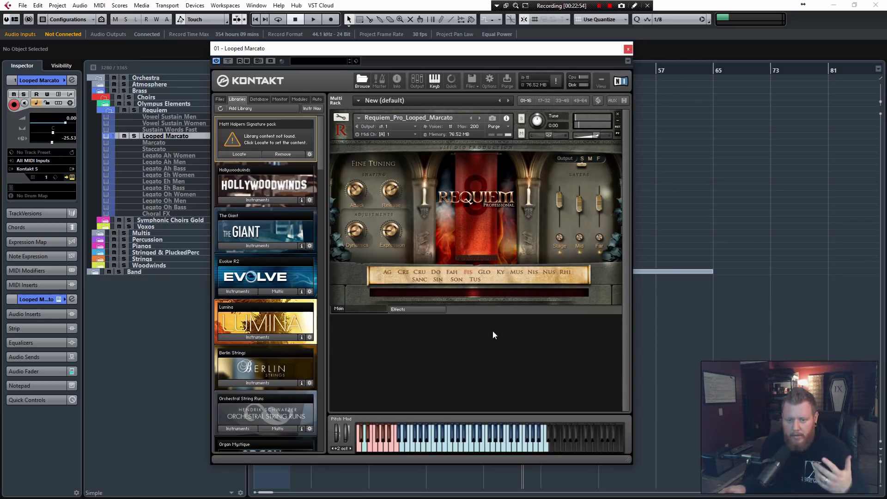
# Close the instrument, disable the Looped Marcato track and collapse the Requiem folder.
pyautogui.click(628, 50)
pyautogui.click(165, 135)
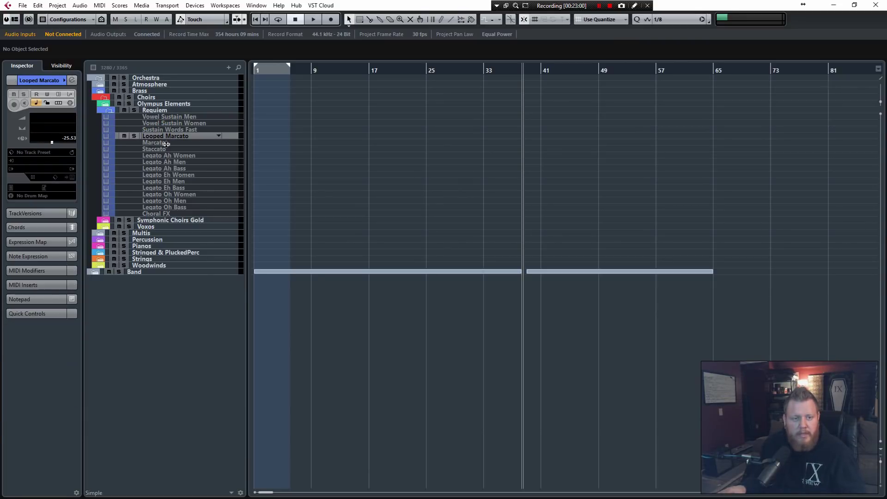
pyautogui.click(107, 112)
# Expand the Symphonic Choirs Gold folder, examine its full choir, soprano and alto tracks, and collapse it again.
pyautogui.click(106, 117)
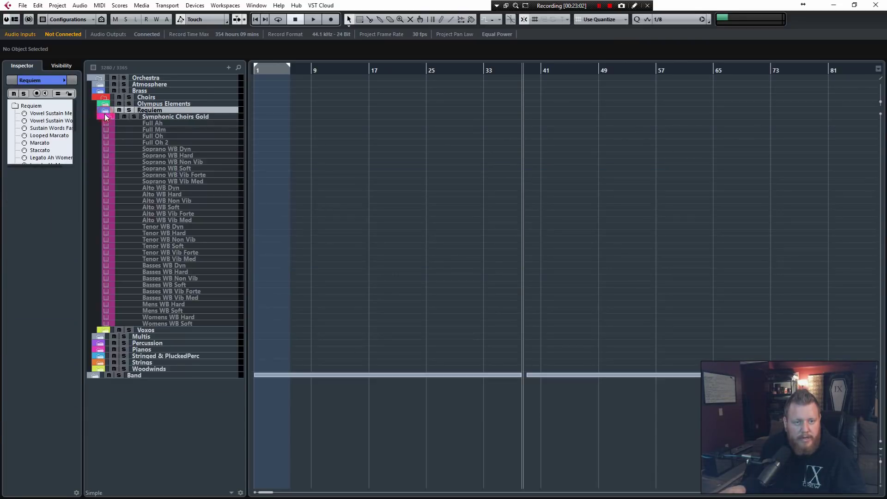
pyautogui.click(157, 162)
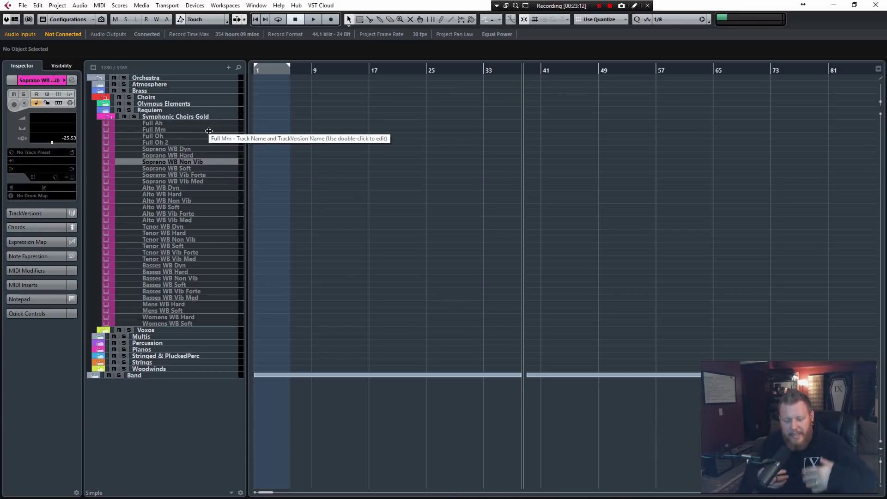
pyautogui.click(156, 135)
pyautogui.click(173, 201)
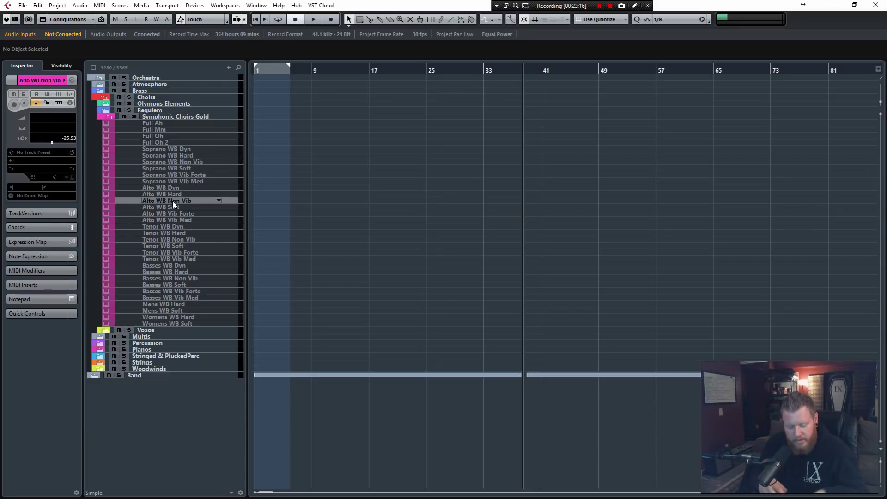
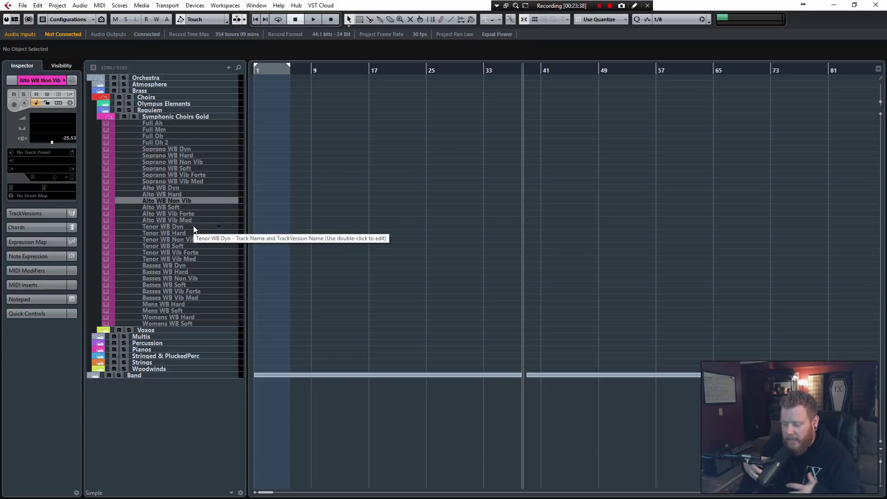
pyautogui.click(110, 117)
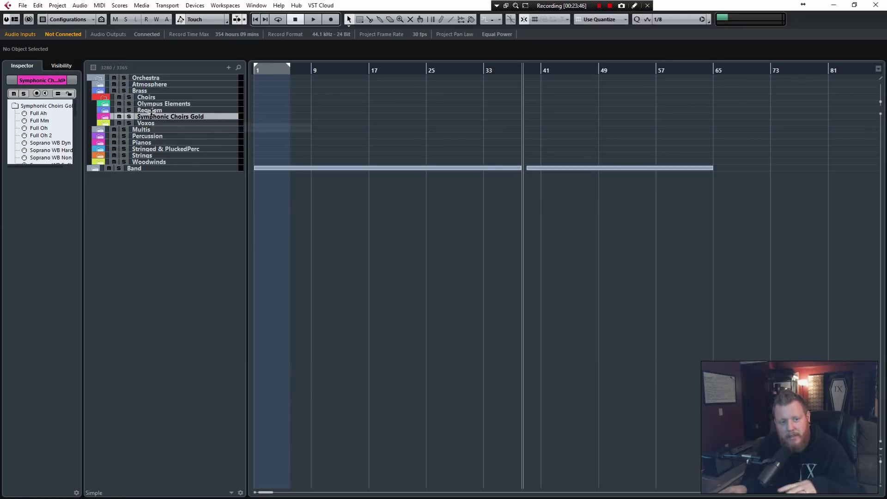
# Examine the Requiem and Voxos choir folders, briefly expanding and collapsing Voxos.
pyautogui.press('Up')
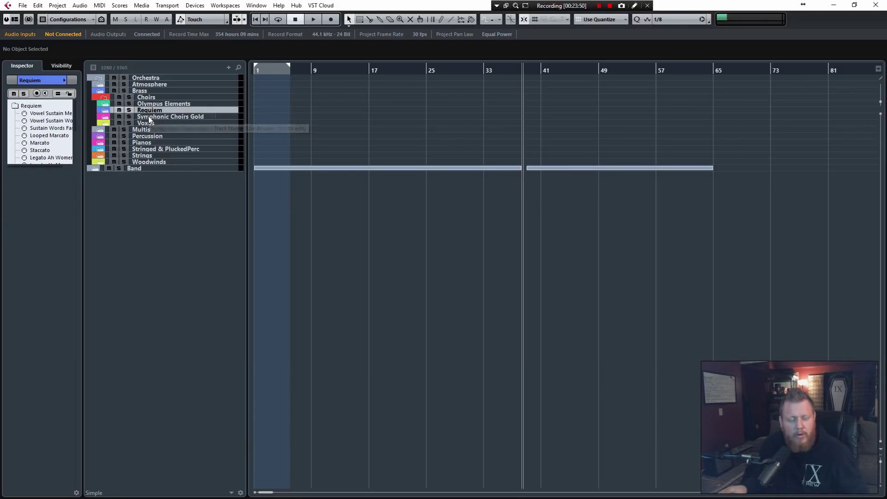
pyautogui.click(146, 123)
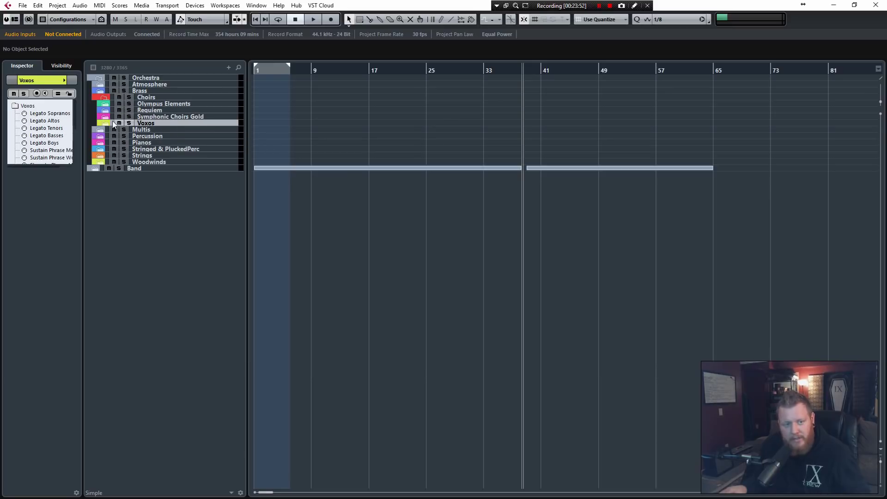
pyautogui.click(105, 123)
pyautogui.click(105, 123)
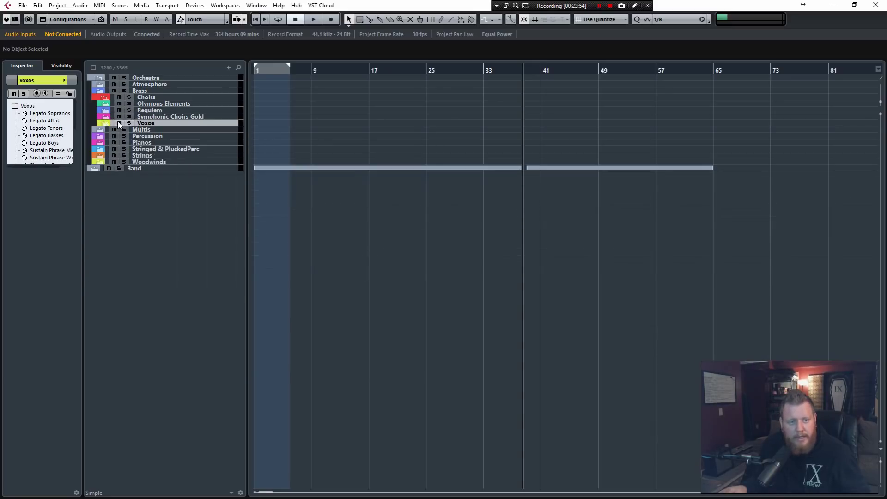
# Examine the Olympus Elements choir tracks, collapse that folder again and close the Choirs folder.
pyautogui.click(105, 103)
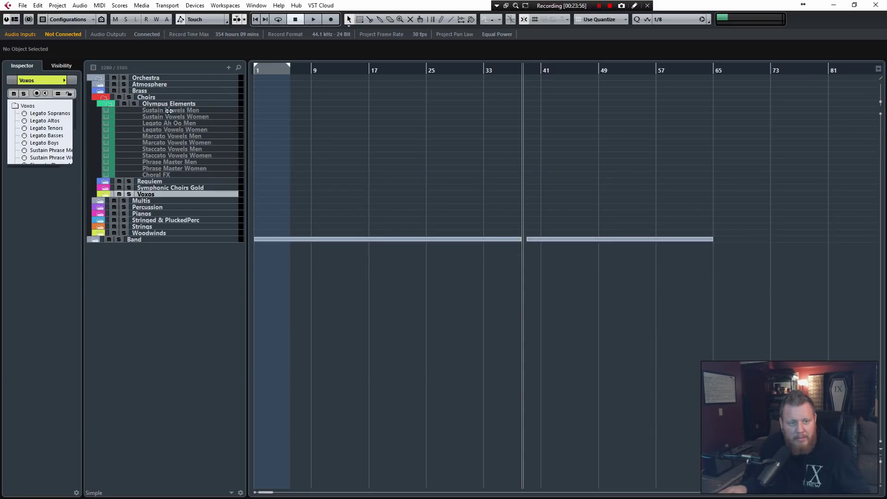
pyautogui.click(109, 105)
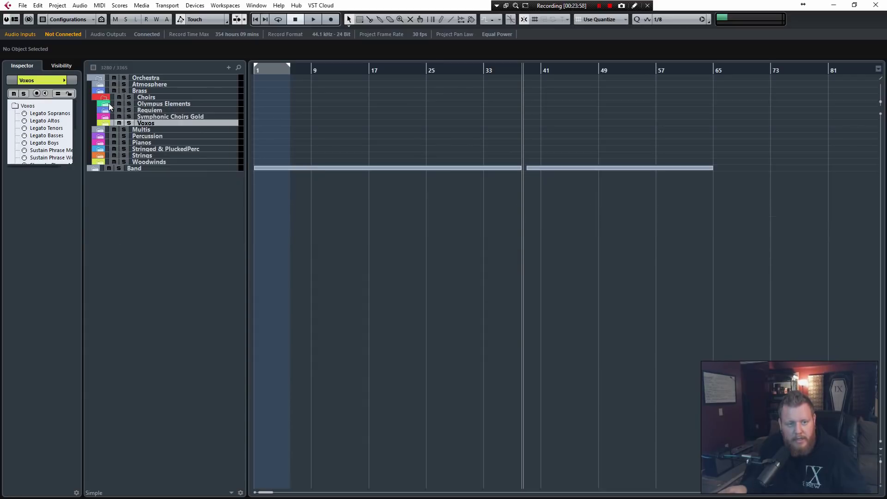
pyautogui.click(105, 99)
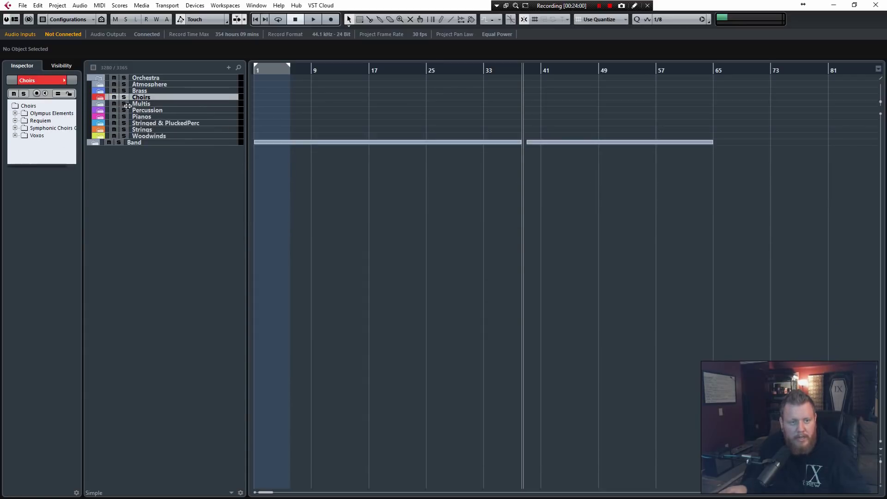
# Enable the Orch & Choir Chords track in the Multis folder and play a test chord in its Lumina instrument.
pyautogui.click(100, 108)
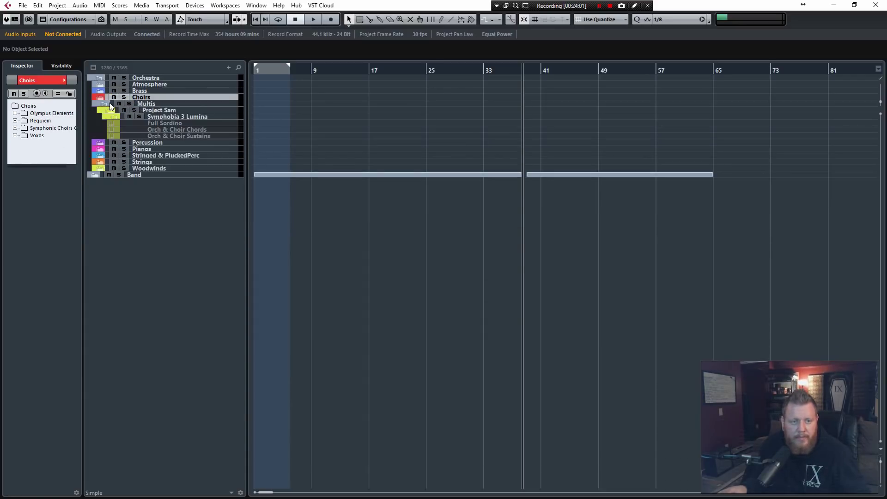
pyautogui.click(171, 130)
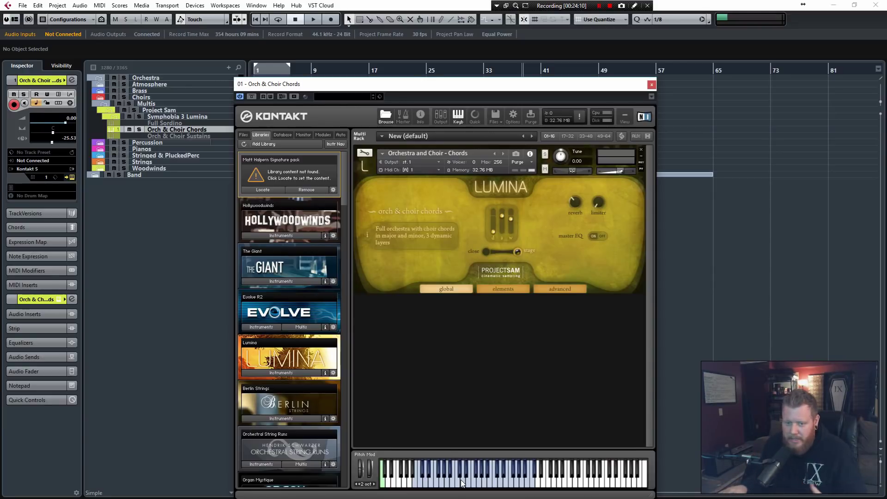
pyautogui.click(457, 483)
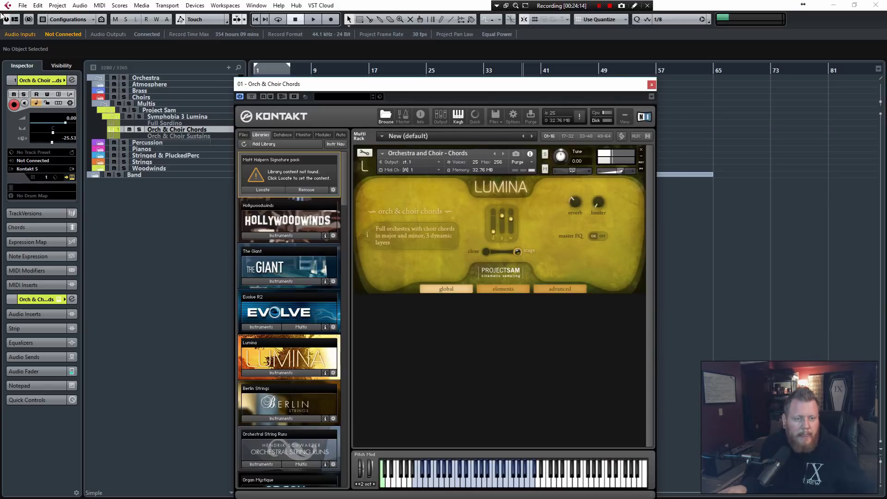
# Set the Orch & Choir Chords track's input routing to All MIDI Inputs.
pyautogui.click(35, 152)
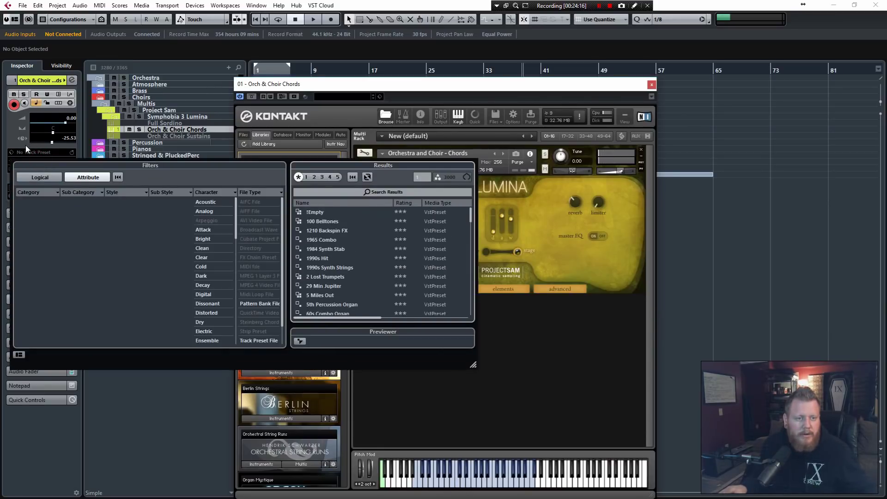
pyautogui.click(28, 151)
pyautogui.click(31, 160)
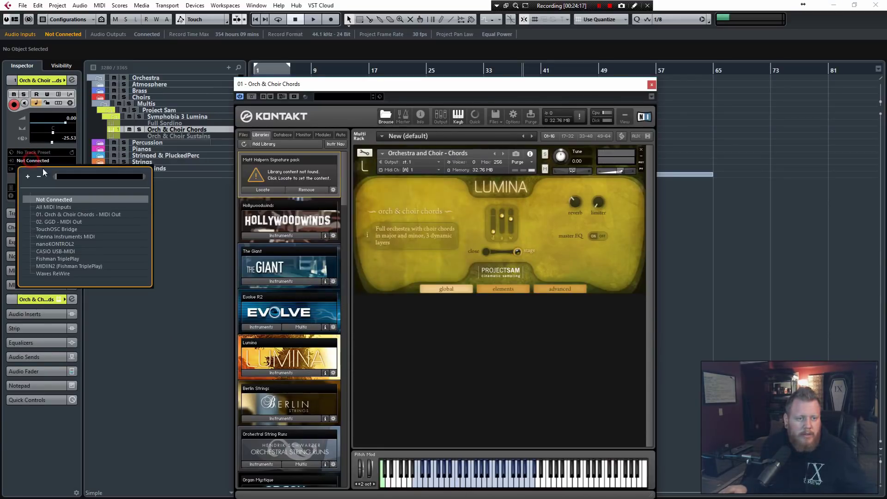
pyautogui.click(50, 206)
# Audition Lumina's orchestra and choir chords by playing several notes across the low and high parts of the playable range.
pyautogui.click(481, 485)
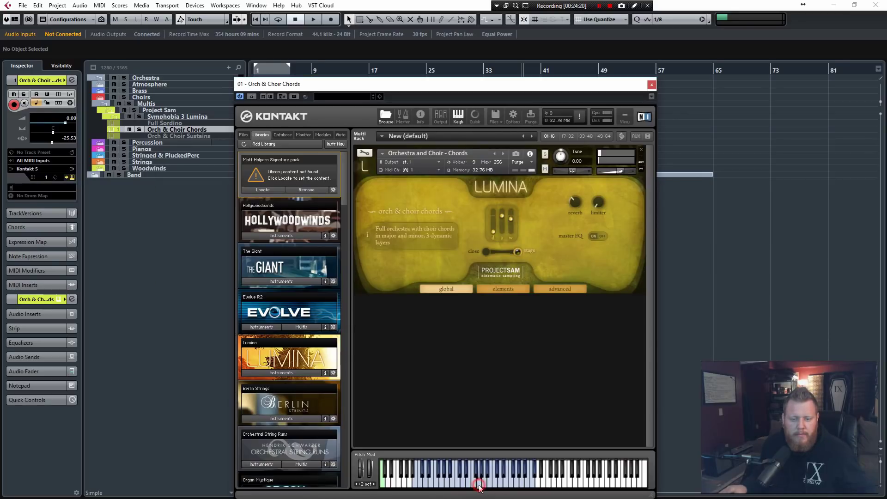
pyautogui.click(466, 486)
pyautogui.click(459, 486)
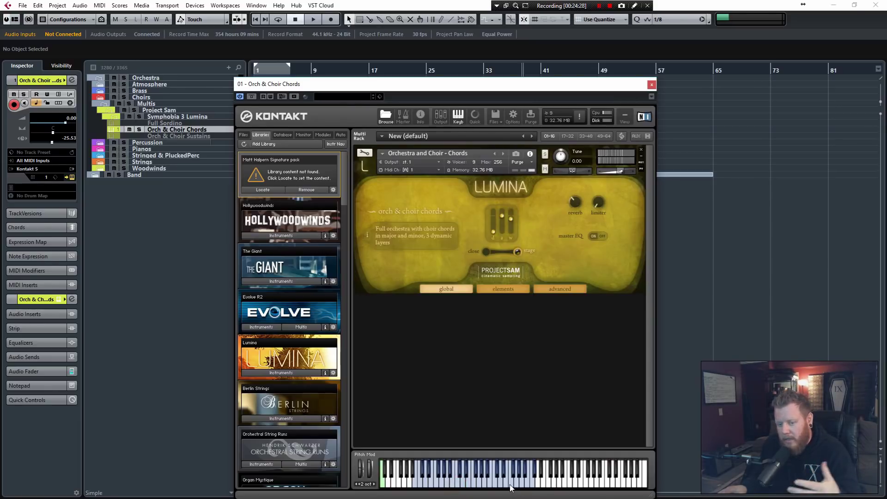
pyautogui.click(488, 486)
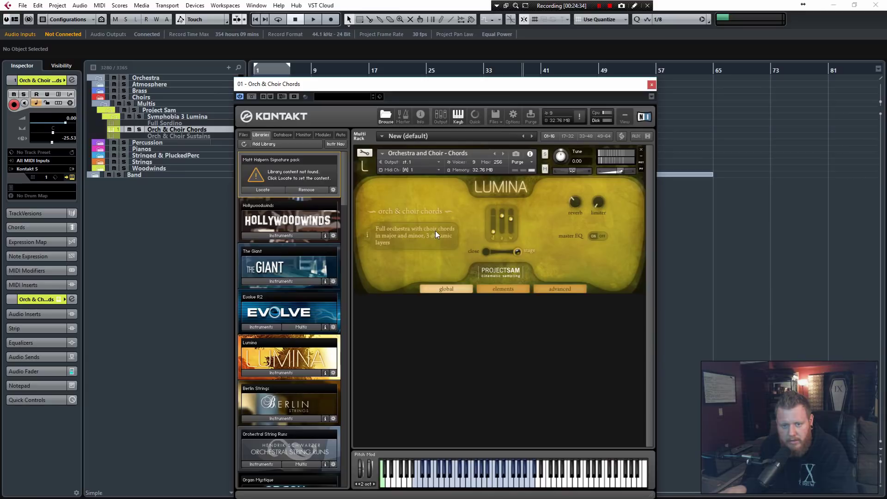
pyautogui.click(457, 486)
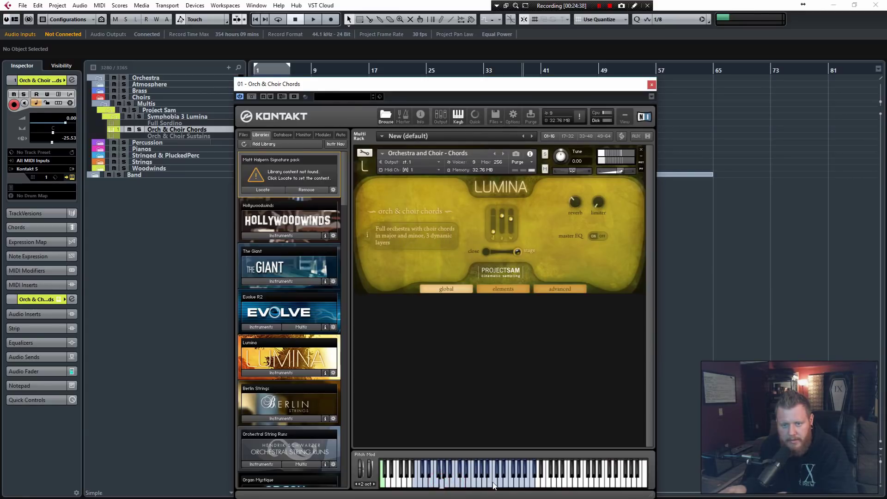
pyautogui.click(493, 486)
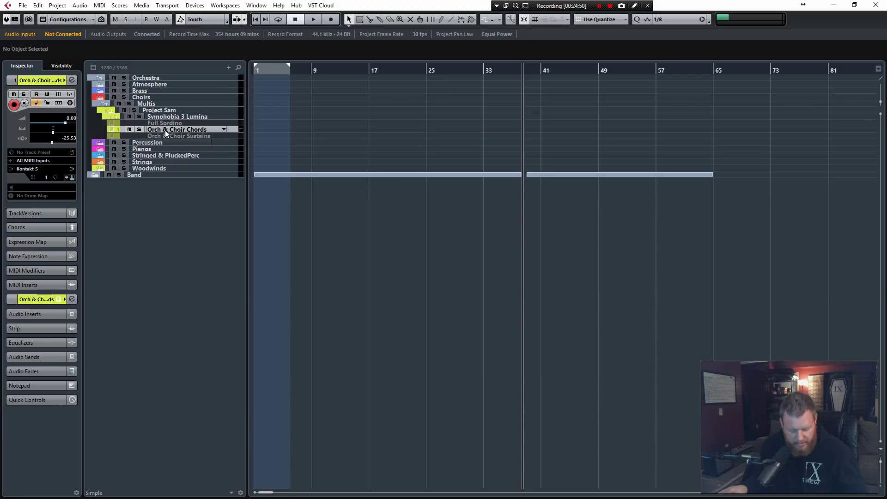
# Close the instrument, disable the Orch & Choir Chords track and collapse the Multis folder.
pyautogui.hotkey('shift', 'd')
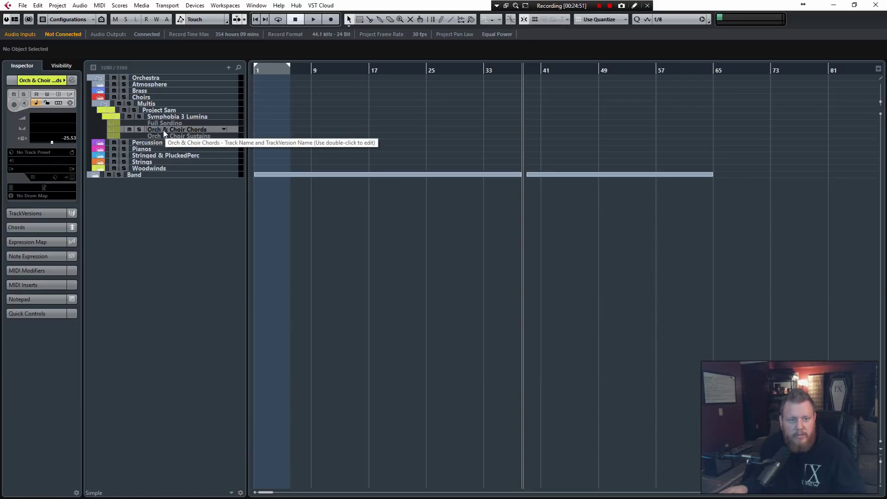
pyautogui.click(103, 104)
# Expand the Percussion folder and examine the HZ Percussion London subfolder, leaving that subfolder collapsed.
pyautogui.click(101, 110)
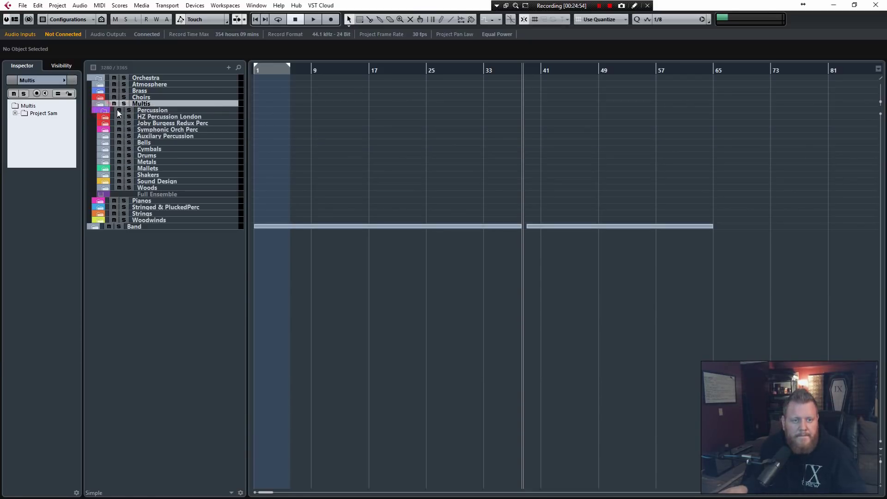
pyautogui.click(162, 111)
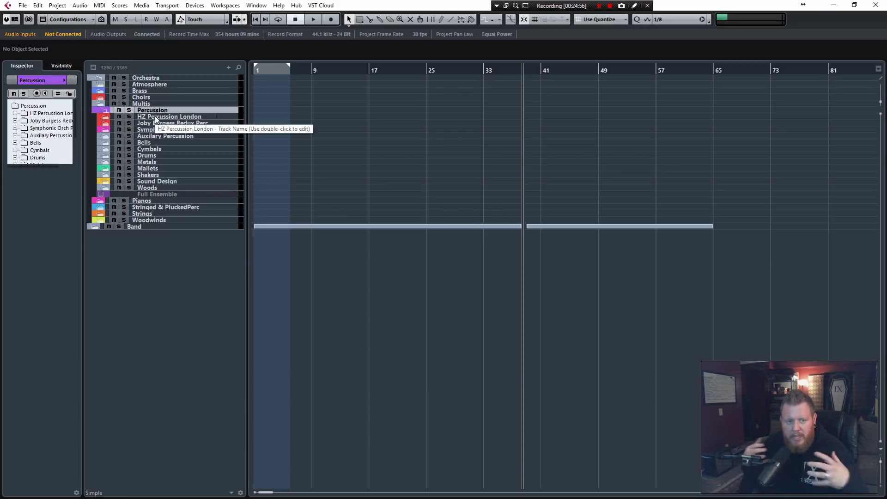
pyautogui.click(155, 116)
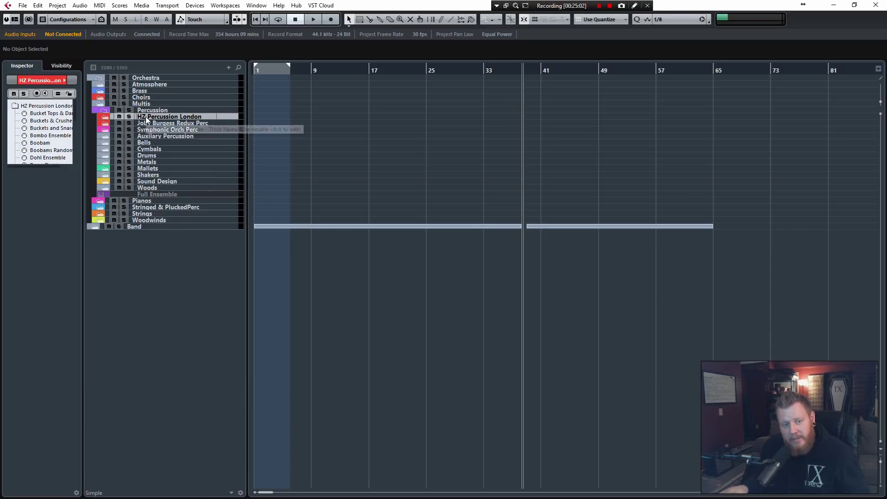
pyautogui.click(109, 116)
pyautogui.click(108, 115)
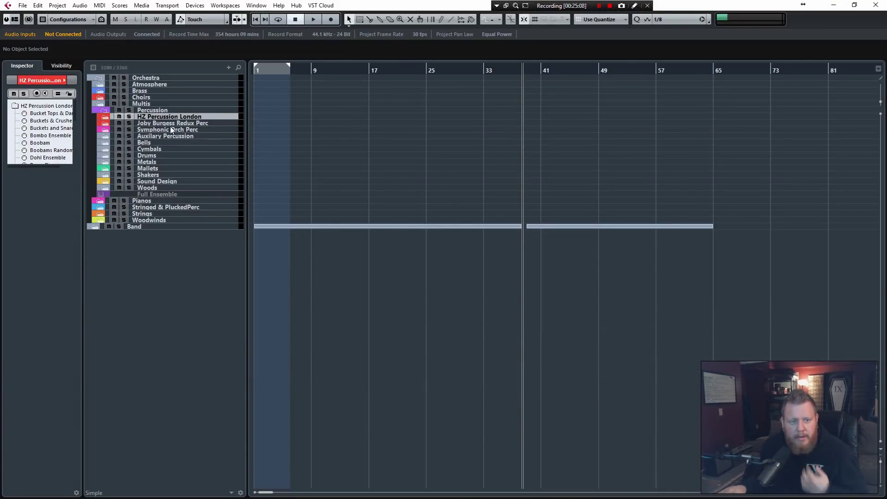
# Examine the Drums and Wood tracks inside the Symphonic Orch Perc folder and collapse it again.
pyautogui.click(106, 129)
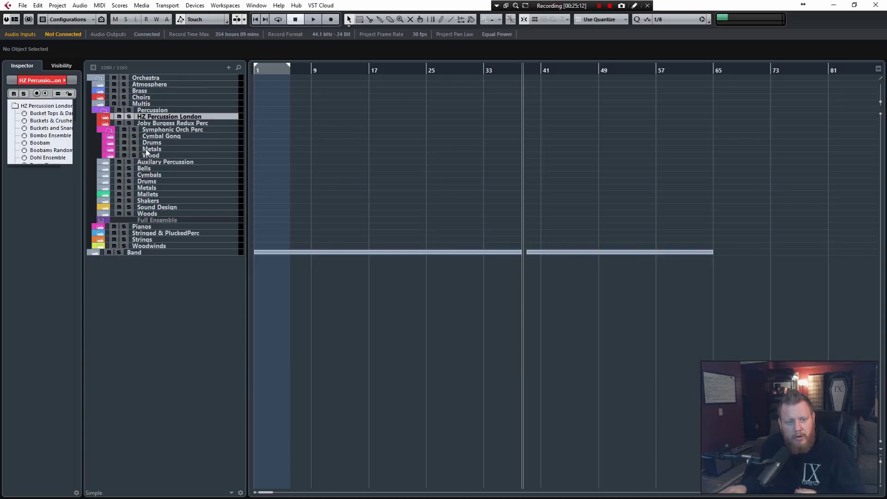
pyautogui.click(110, 142)
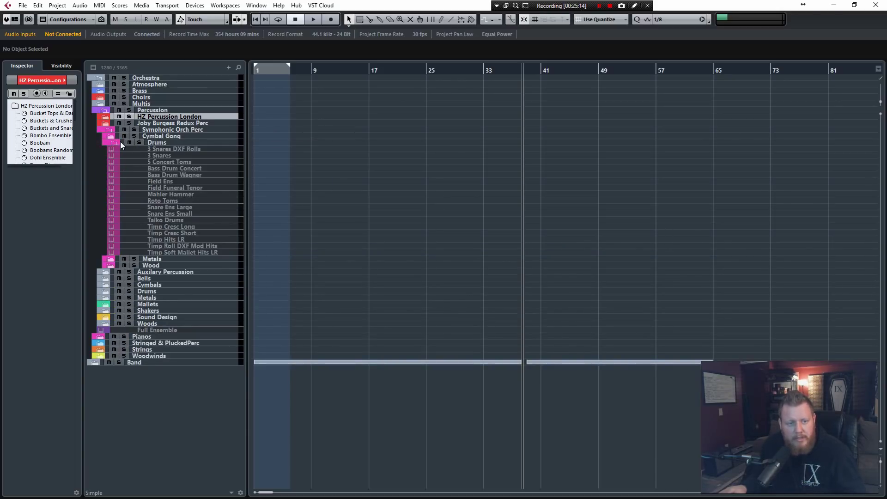
pyautogui.click(112, 142)
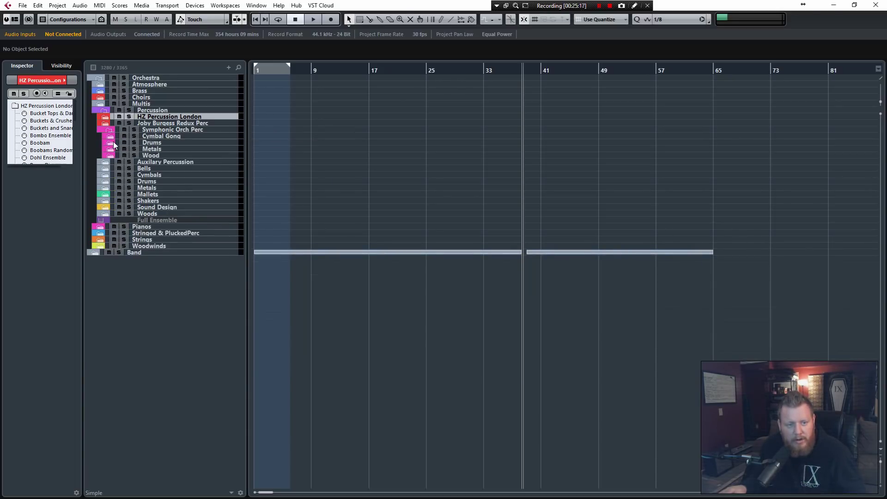
pyautogui.click(112, 155)
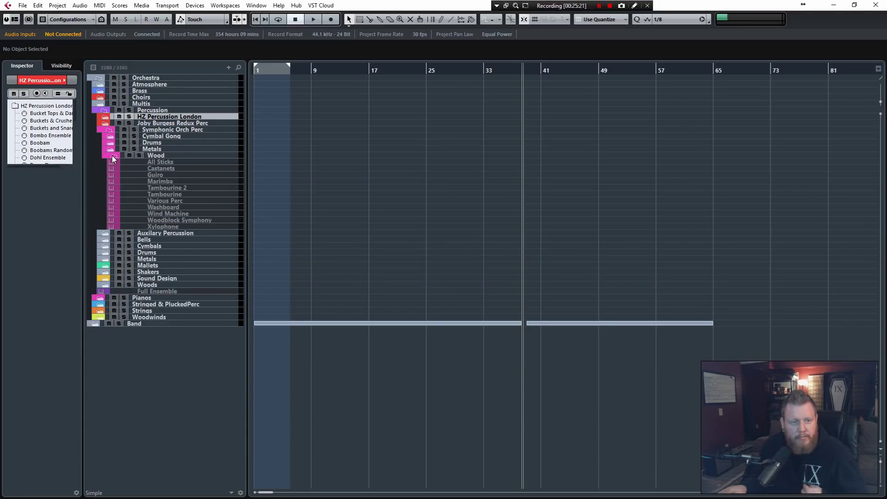
pyautogui.click(112, 155)
pyautogui.click(109, 132)
# Examine the 8Dio and CinePerc tracks inside the Auxilary Percussion folder and collapse it again.
pyautogui.click(105, 137)
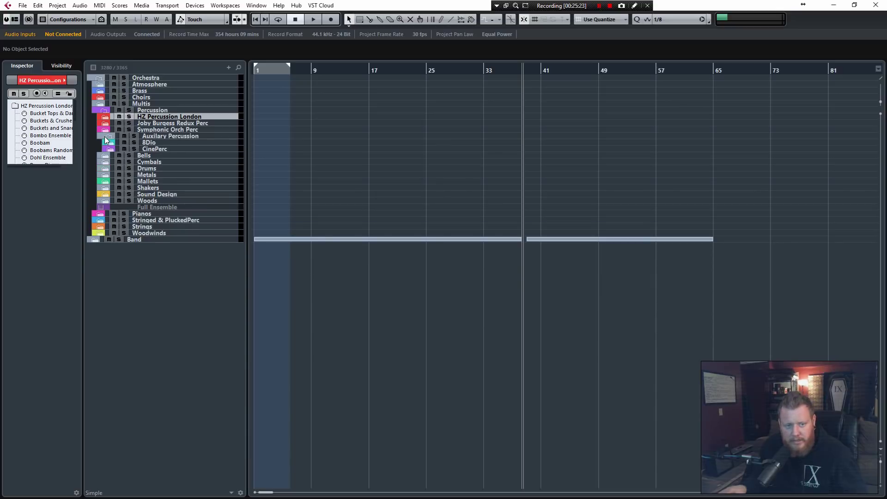
pyautogui.click(110, 143)
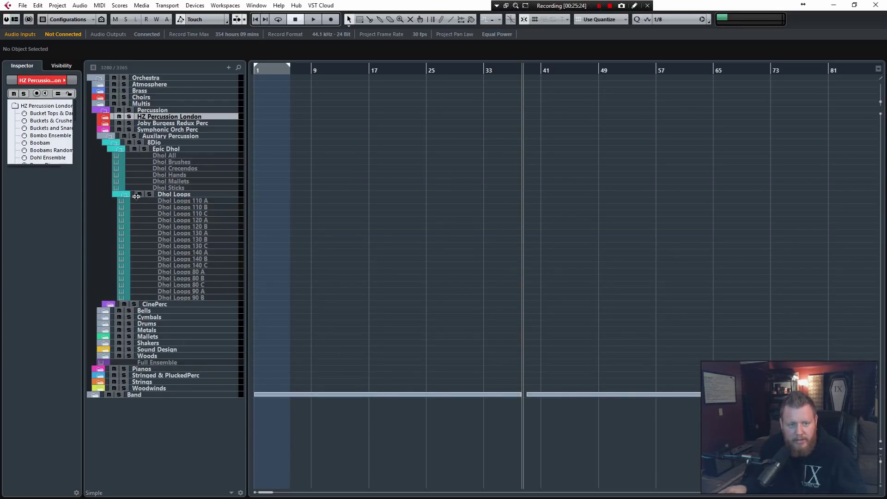
pyautogui.click(116, 144)
pyautogui.click(112, 149)
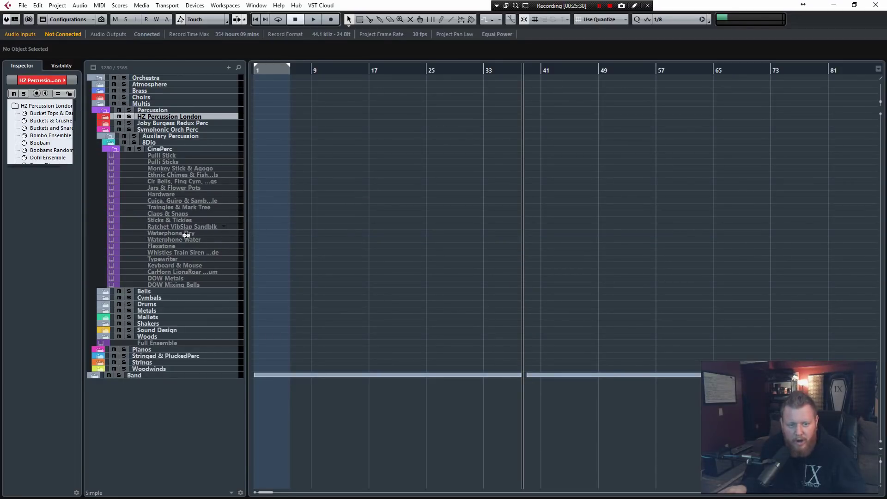
pyautogui.click(111, 148)
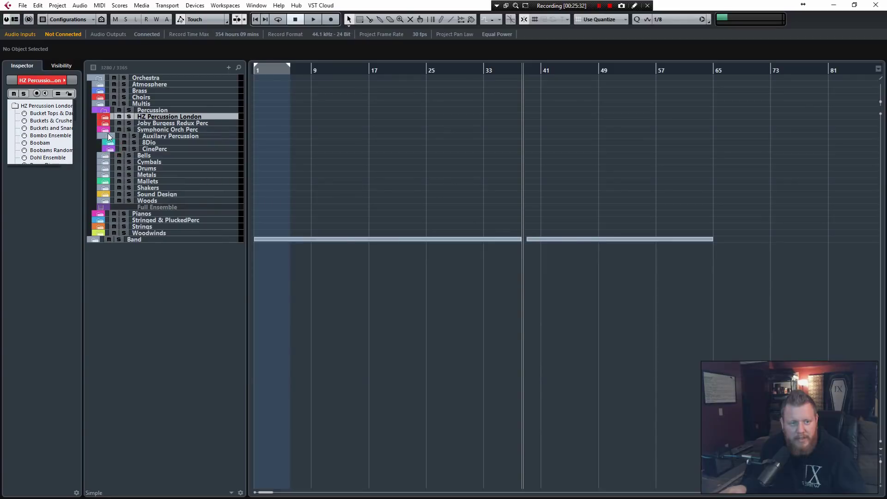
pyautogui.click(107, 137)
# Examine the tracks in the Bells and Cymbals percussion folders, collapsing each one after viewing.
pyautogui.click(106, 140)
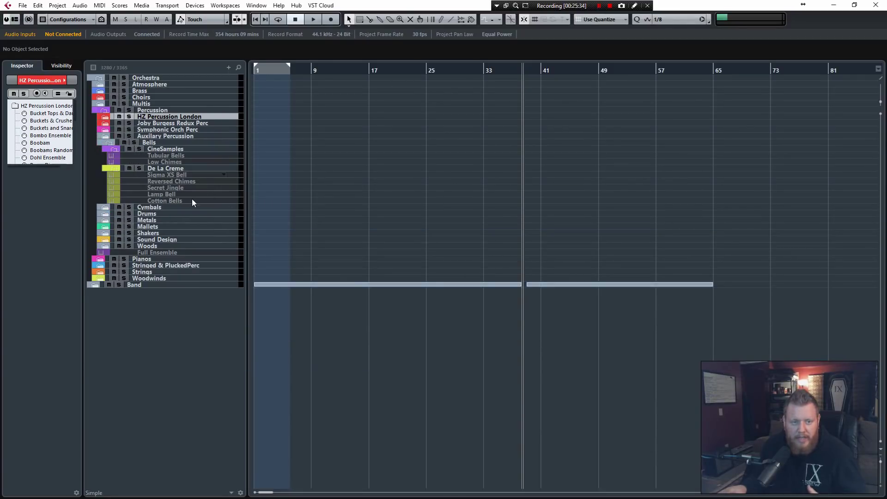
pyautogui.click(108, 142)
pyautogui.click(105, 149)
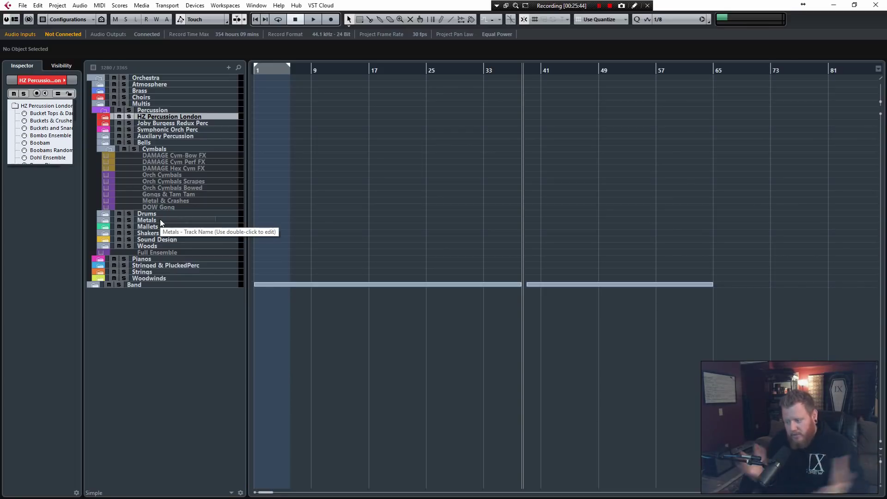
pyautogui.click(109, 148)
# Examine the percussion Drums folder, including its Taiko Drums and Snares subfolders, and collapse it again.
pyautogui.click(106, 156)
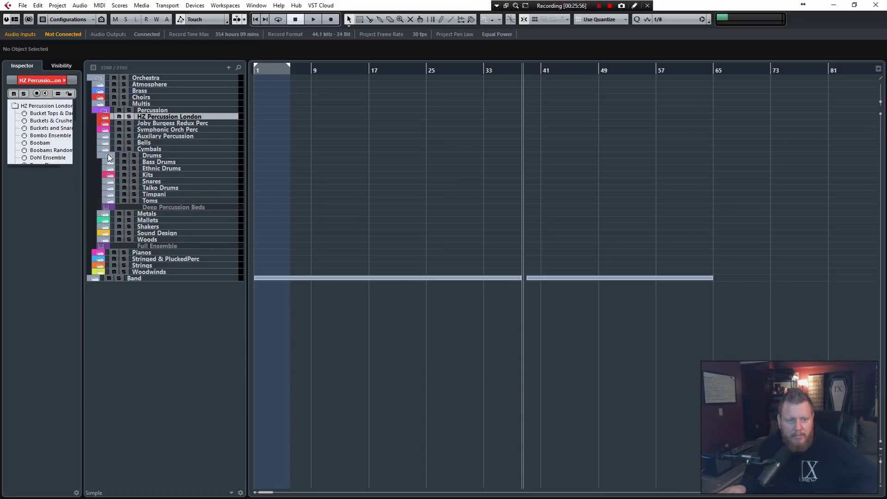
pyautogui.click(110, 188)
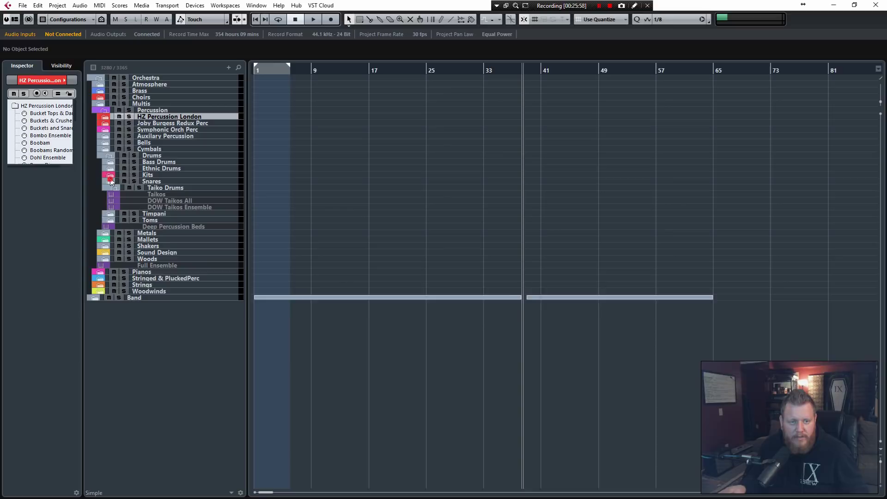
pyautogui.click(110, 181)
pyautogui.click(157, 193)
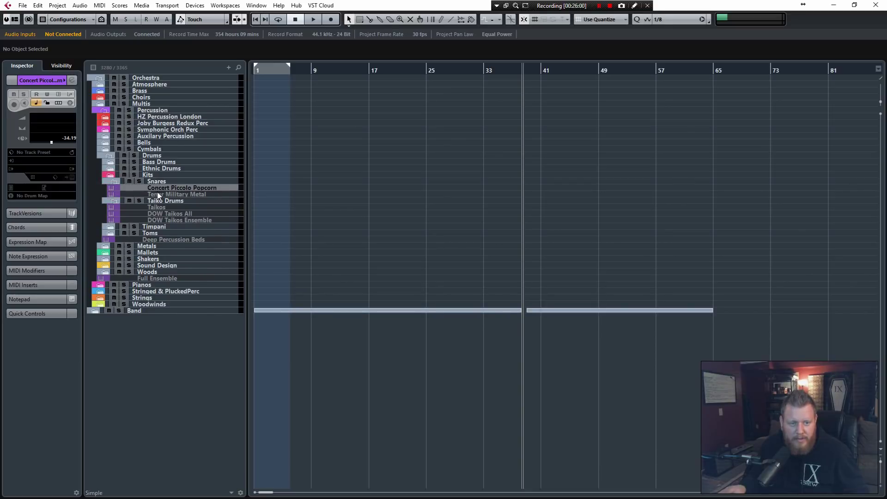
pyautogui.click(117, 180)
pyautogui.click(111, 181)
pyautogui.click(112, 188)
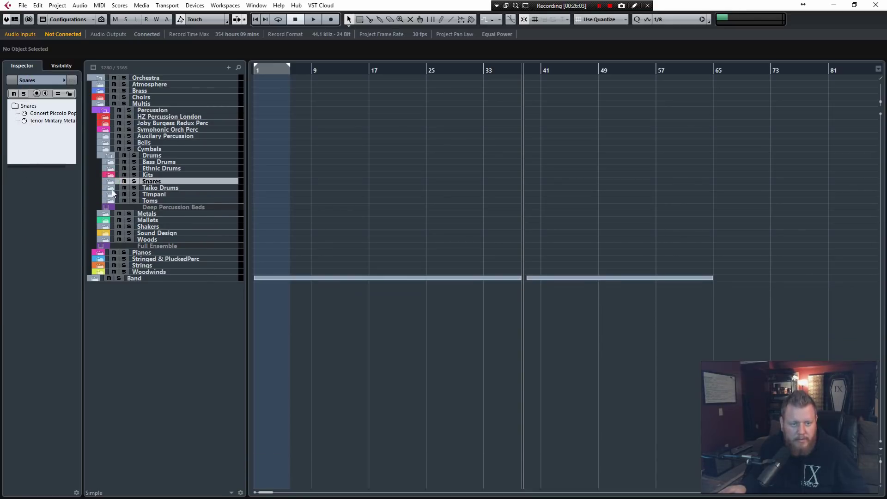
pyautogui.click(110, 157)
# Examine the Metals percussion folder, including DAMAGE Metal Menu 1, and collapse it again.
pyautogui.click(106, 162)
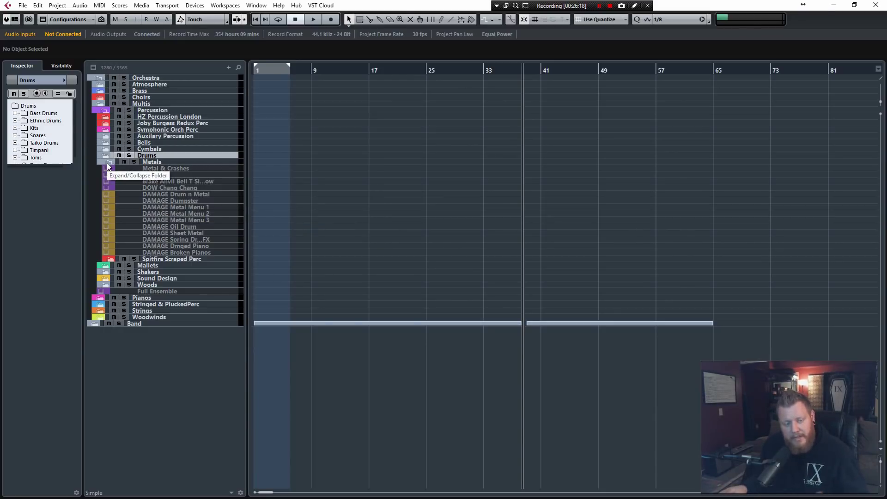
pyautogui.click(150, 206)
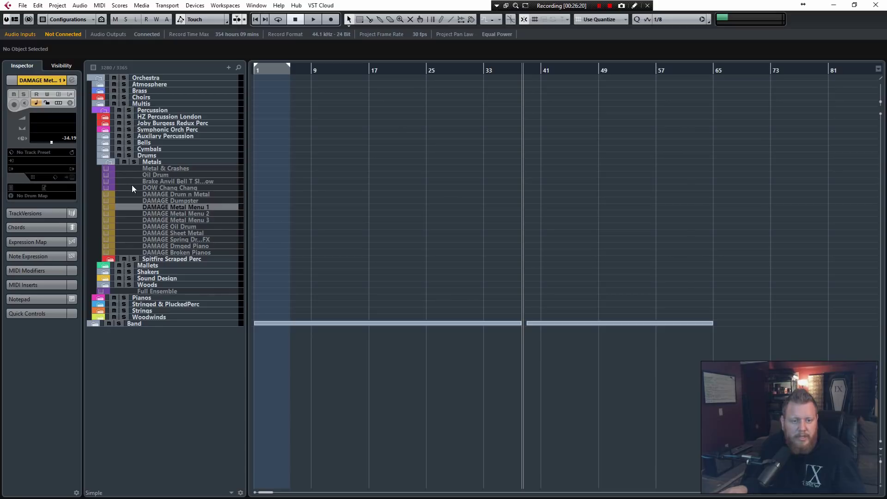
pyautogui.click(108, 160)
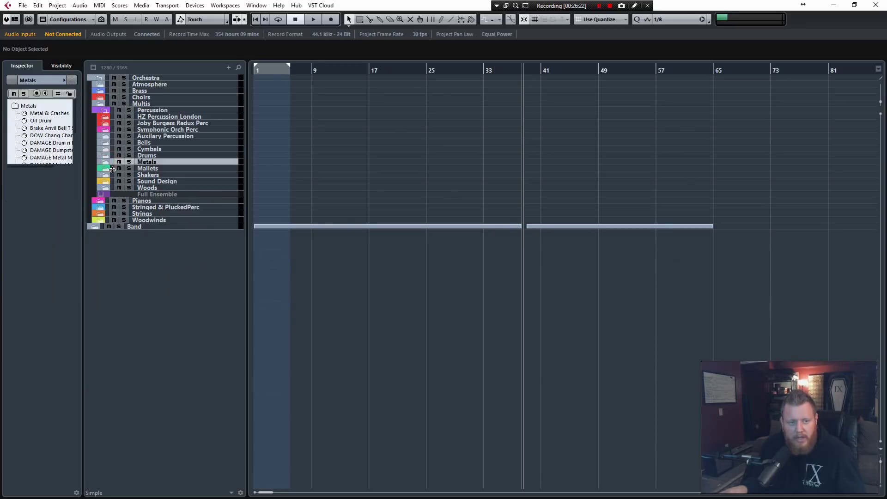
# Examine the Mallets percussion folder with its CineSamples subfolder, then the Shakers folder, collapsing each one again.
pyautogui.click(108, 169)
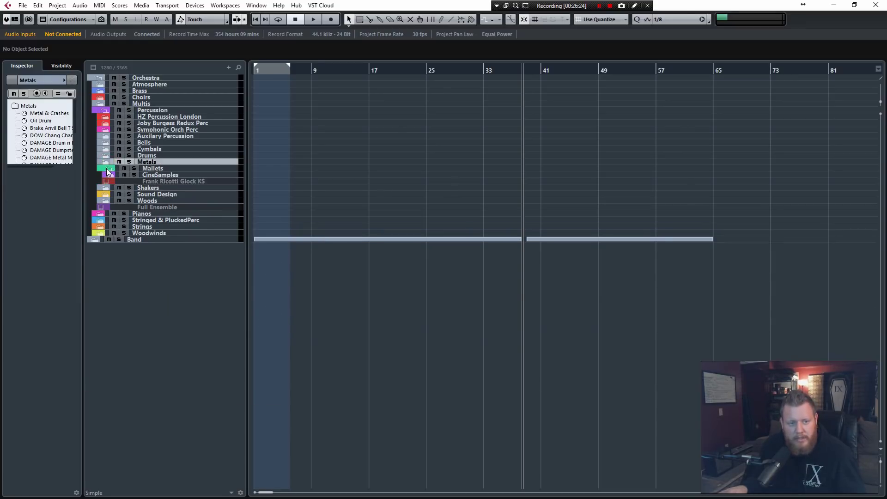
pyautogui.click(153, 169)
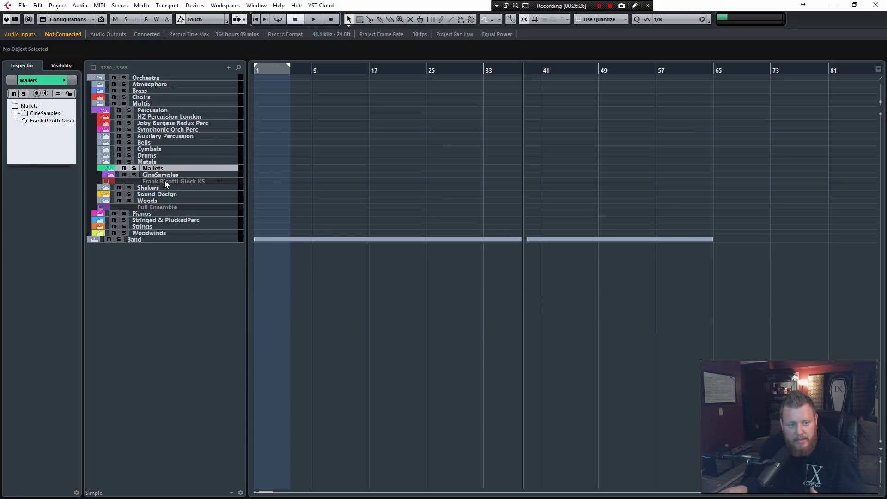
pyautogui.click(110, 176)
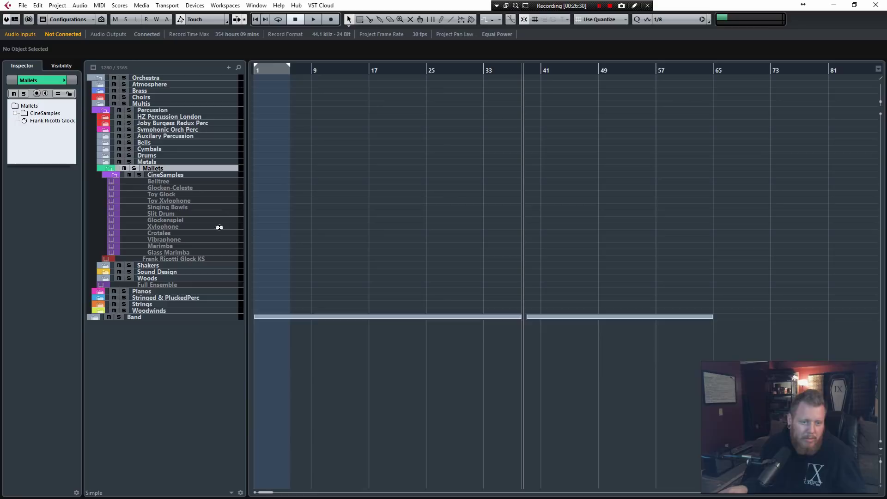
pyautogui.click(113, 174)
pyautogui.click(110, 167)
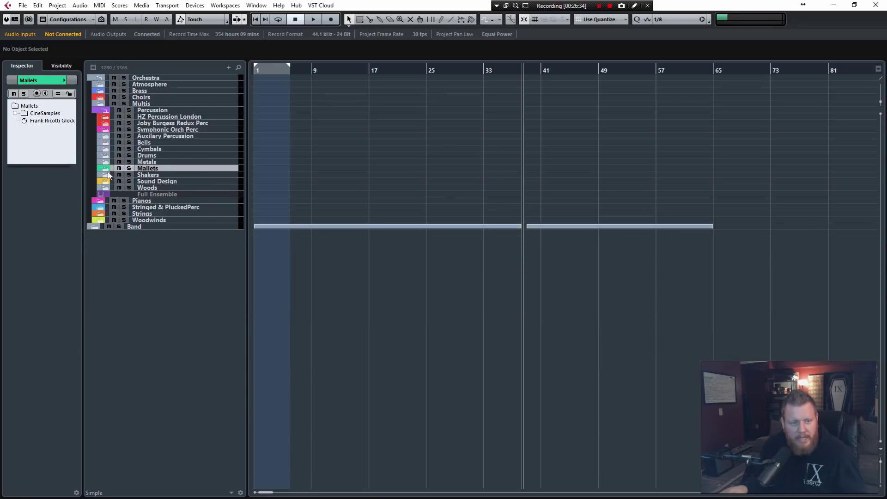
pyautogui.click(107, 173)
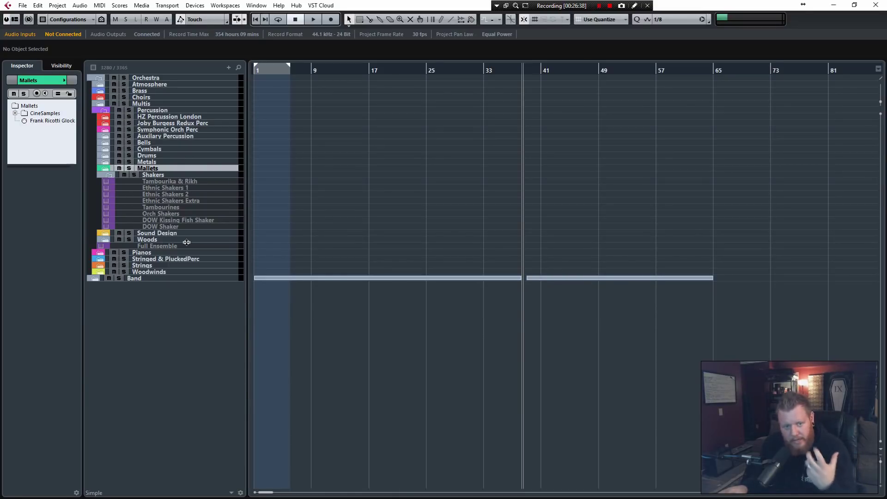
pyautogui.click(108, 178)
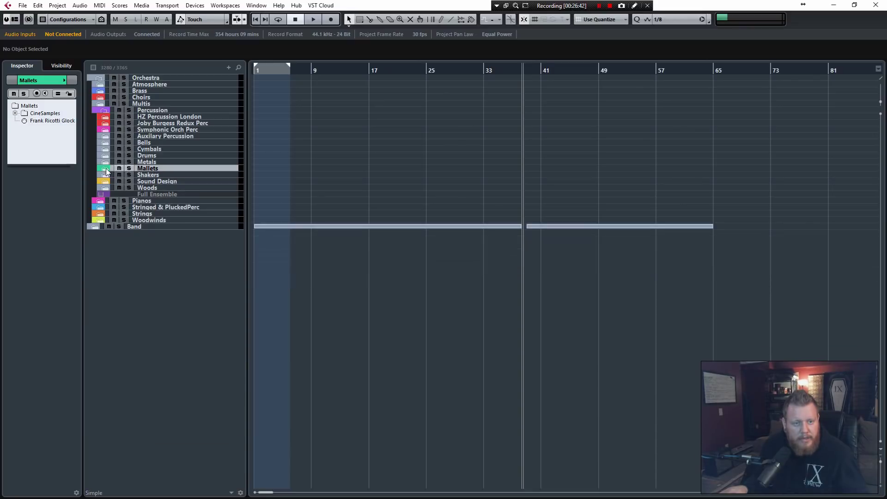
# Enable the DAMAGE Hits MW track in the Sound Design percussion folder and show its instrument window.
pyautogui.click(109, 181)
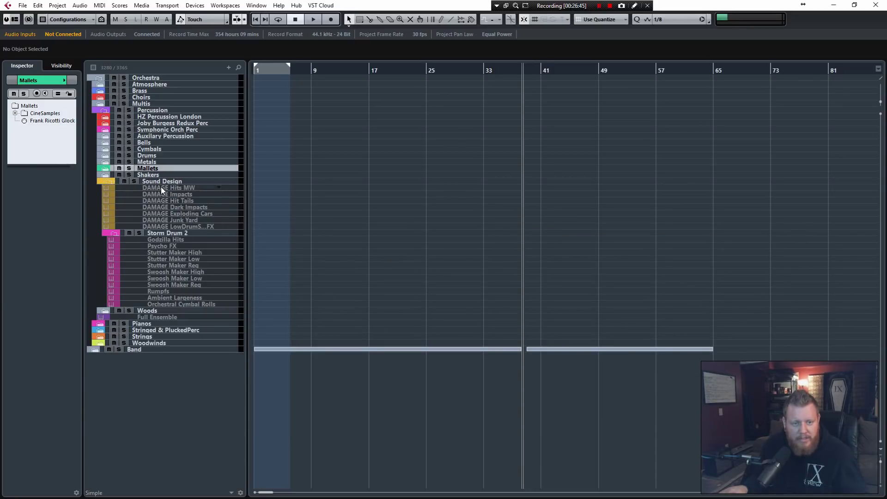
pyautogui.click(161, 187)
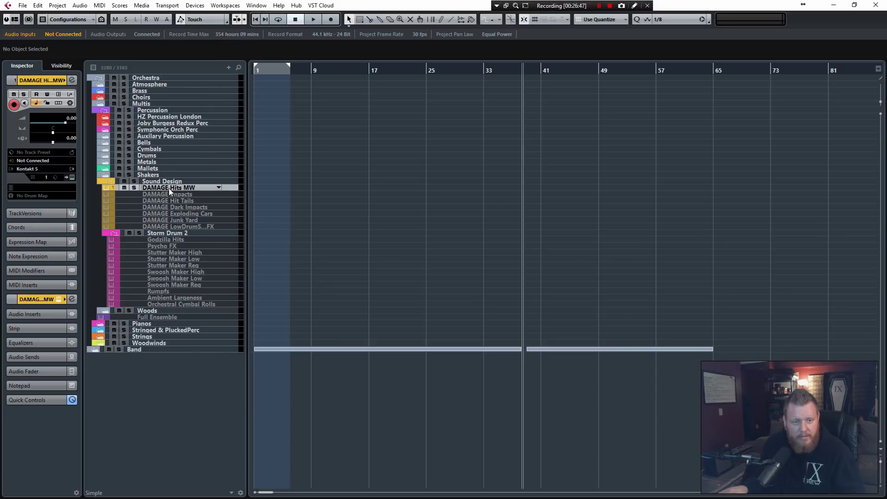
pyautogui.press('e')
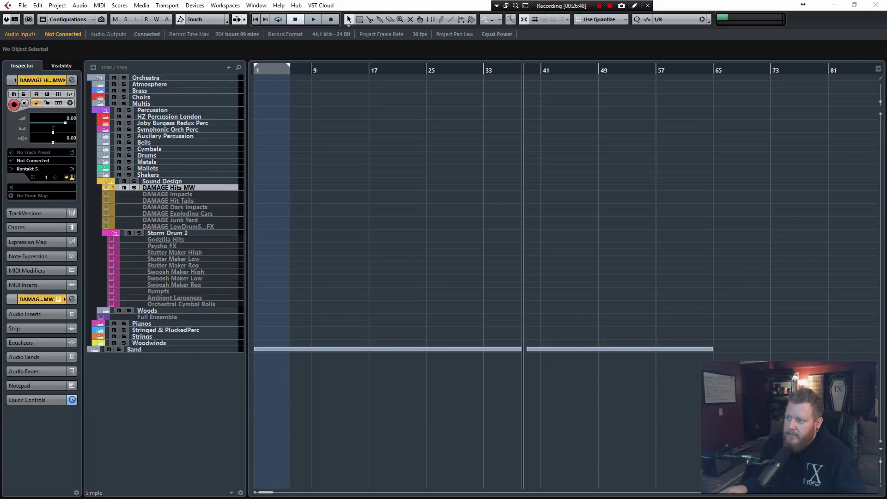
pyautogui.moveTo(322, 61); pyautogui.dragTo(554, 34)
# Audition several low, middle and high notes of the DAMAGE Hits MW kit and close its instrument window.
pyautogui.click(473, 437)
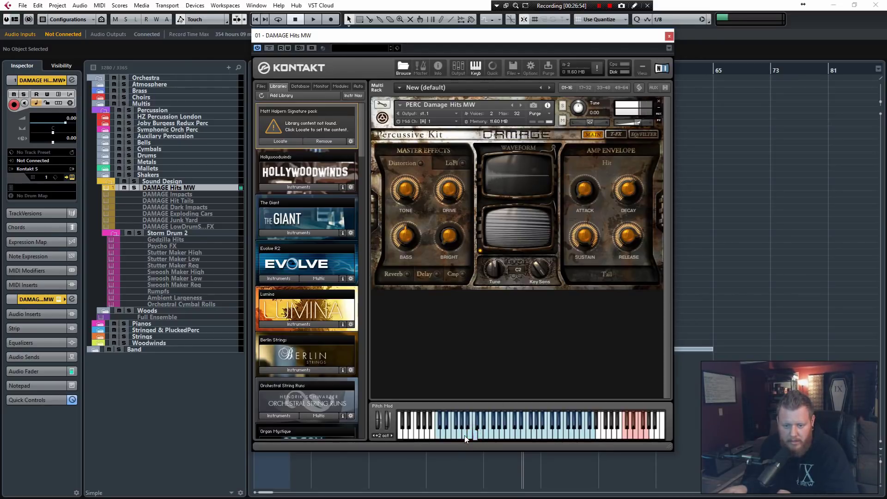
pyautogui.click(440, 436)
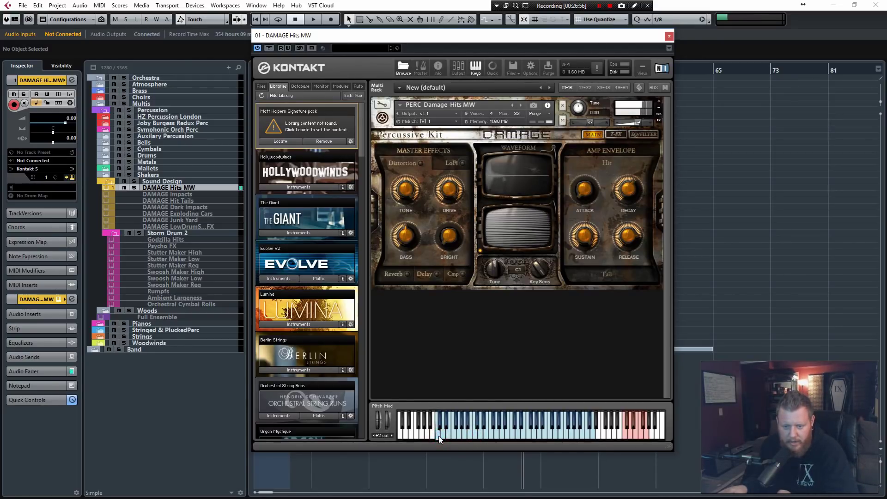
pyautogui.click(514, 436)
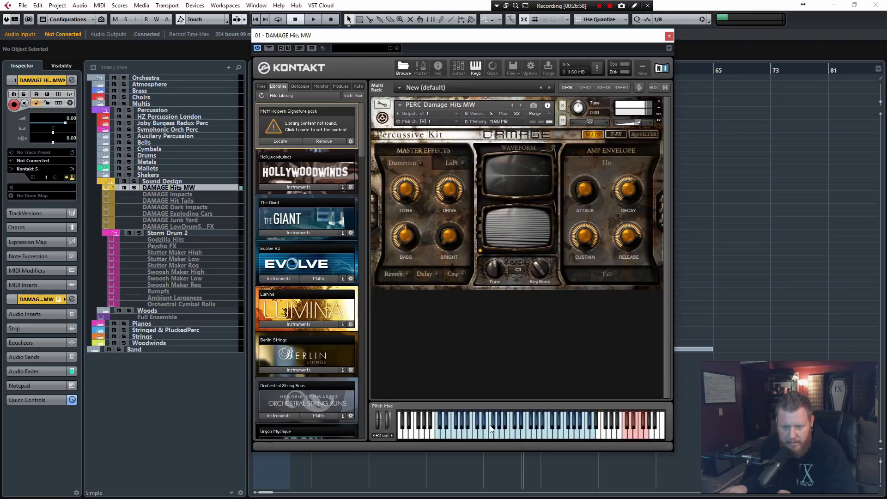
pyautogui.click(498, 426)
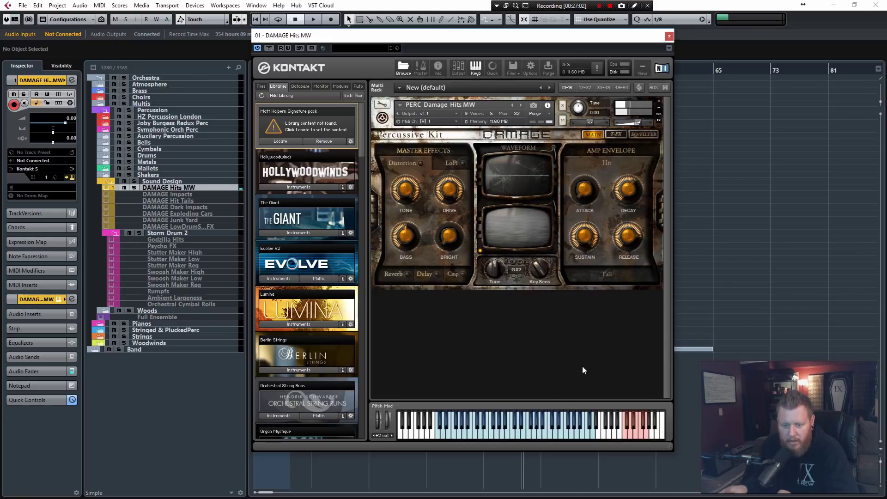
pyautogui.click(550, 438)
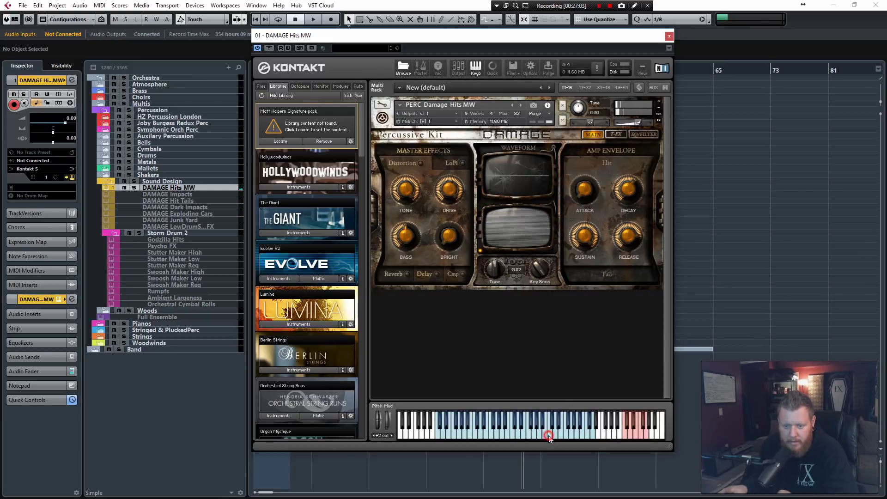
pyautogui.click(668, 38)
# Enable the Godzilla Hits track in Storm Drum 2, disable DAMAGE Hits MW and show the Godzilla Hits instrument.
pyautogui.click(169, 240)
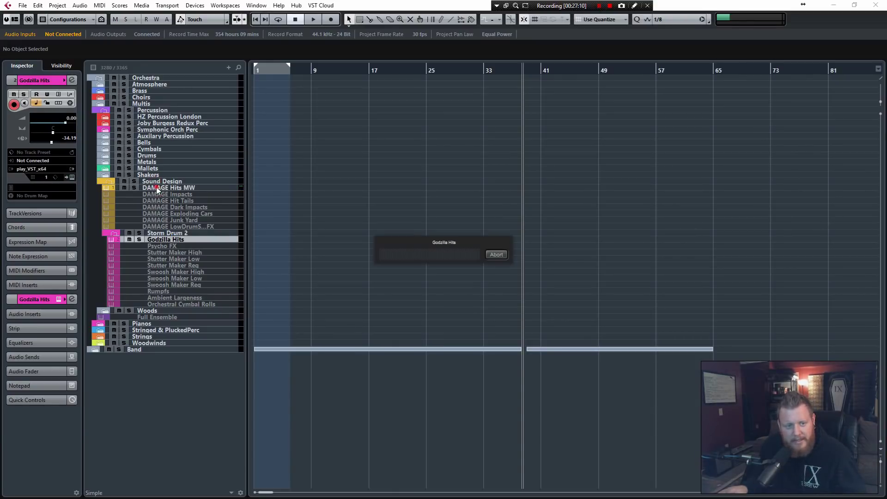
pyautogui.click(156, 187)
pyautogui.click(160, 240)
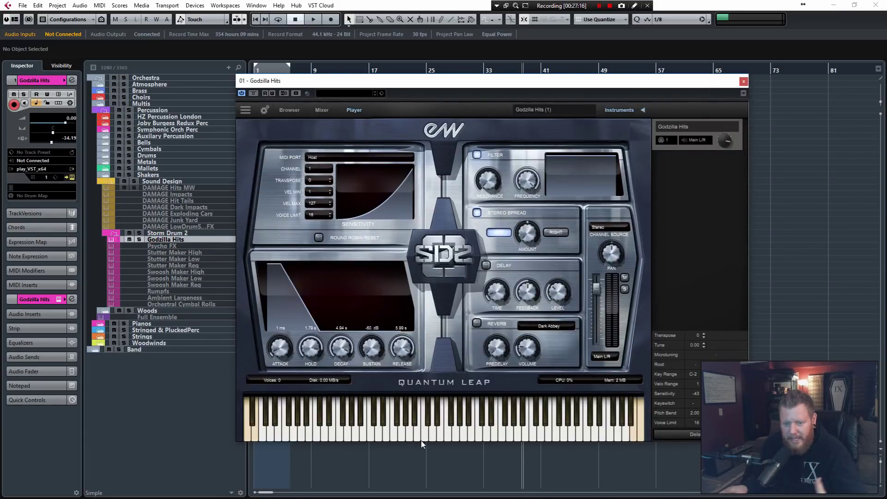
# Audition notes across the keyboard of the Godzilla Hits instrument.
pyautogui.click(424, 439)
pyautogui.click(392, 439)
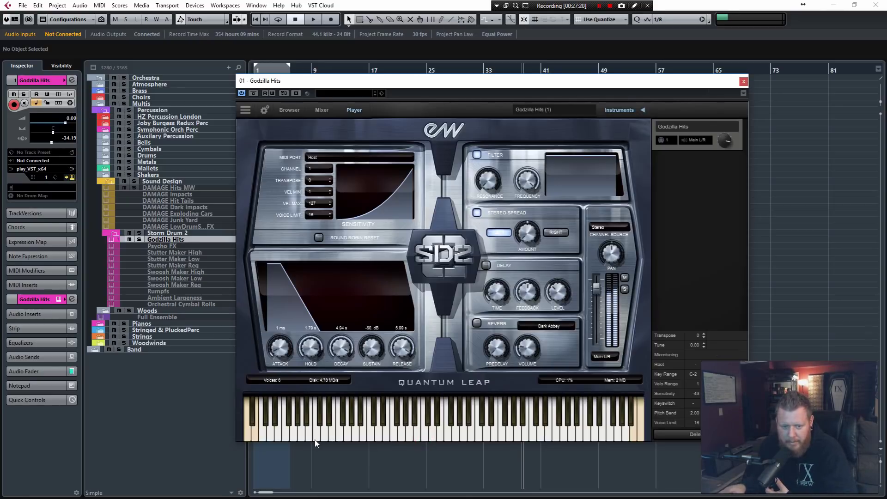
pyautogui.click(315, 440)
pyautogui.click(373, 439)
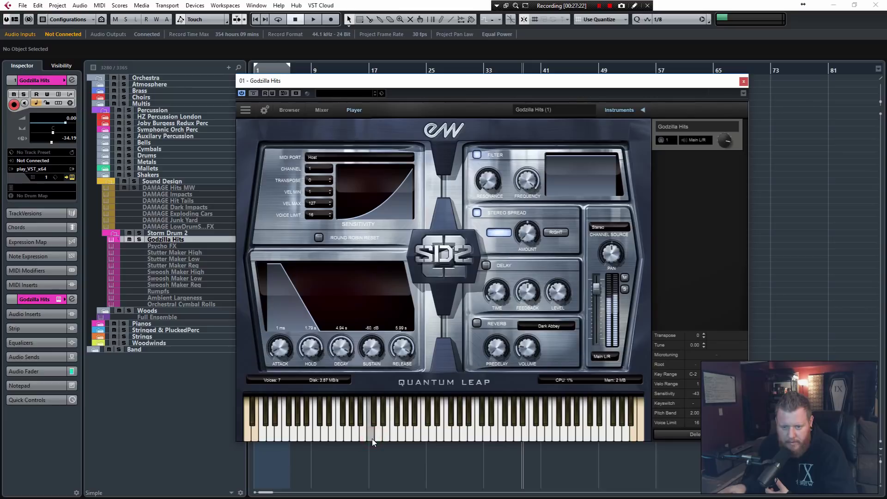
pyautogui.click(264, 436)
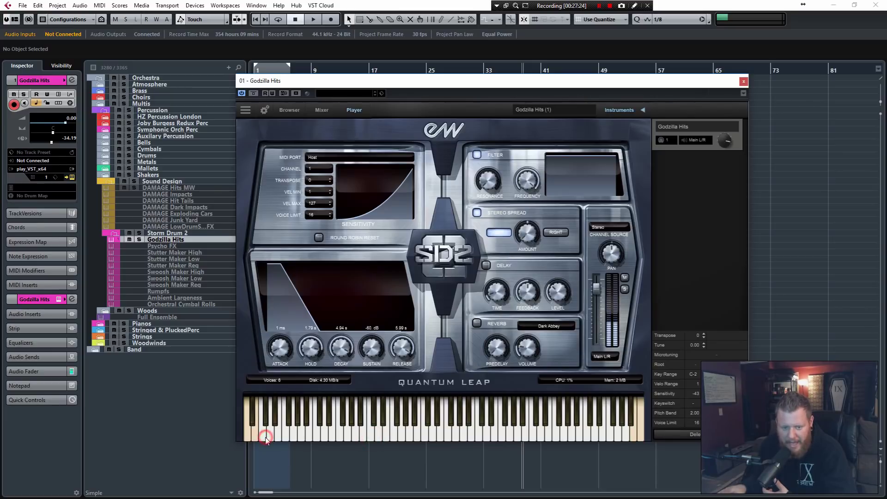
pyautogui.click(396, 437)
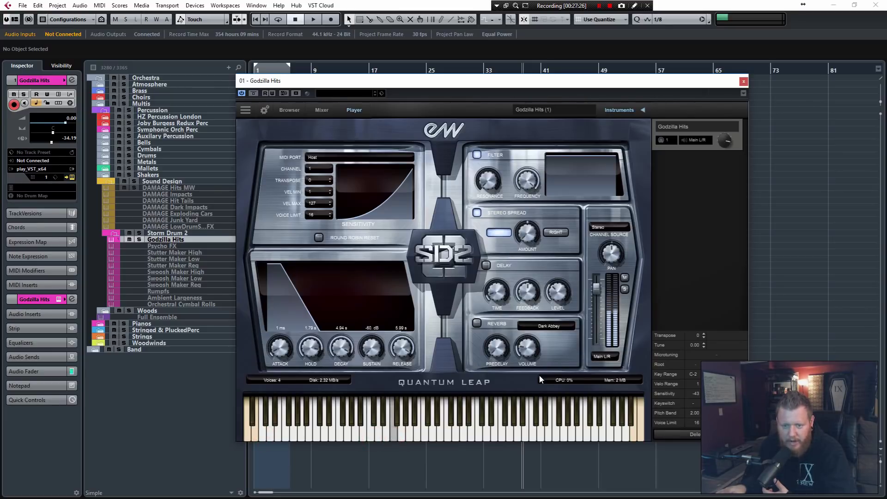
# Toggle the reverb and lower the filter frequency of Godzilla Hits, auditioning several notes with the changed sound.
pyautogui.click(477, 324)
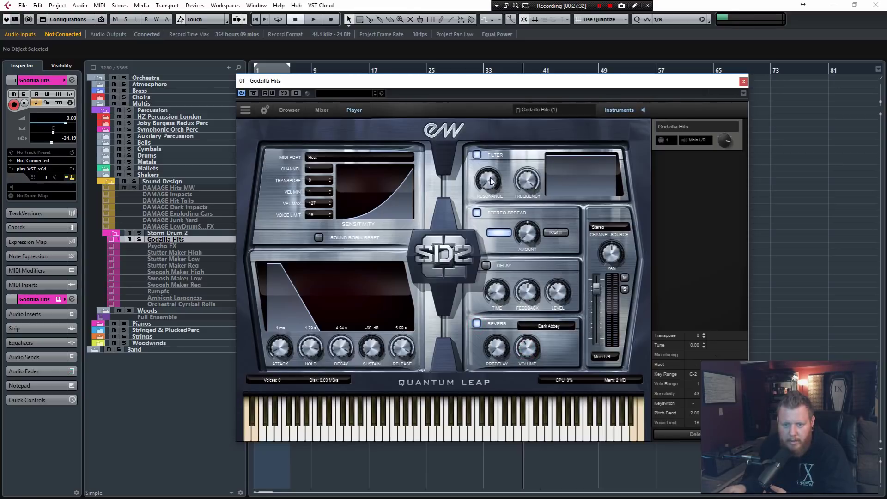
pyautogui.moveTo(527, 180); pyautogui.dragTo(525, 240)
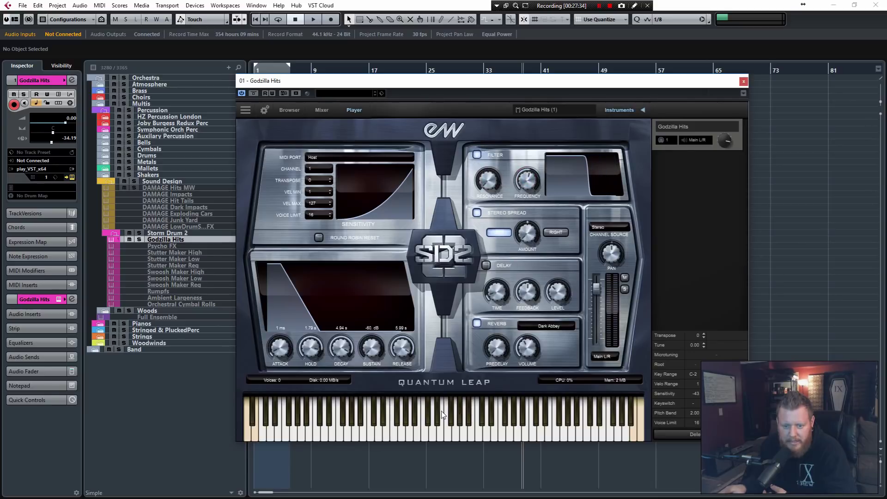
pyautogui.click(425, 438)
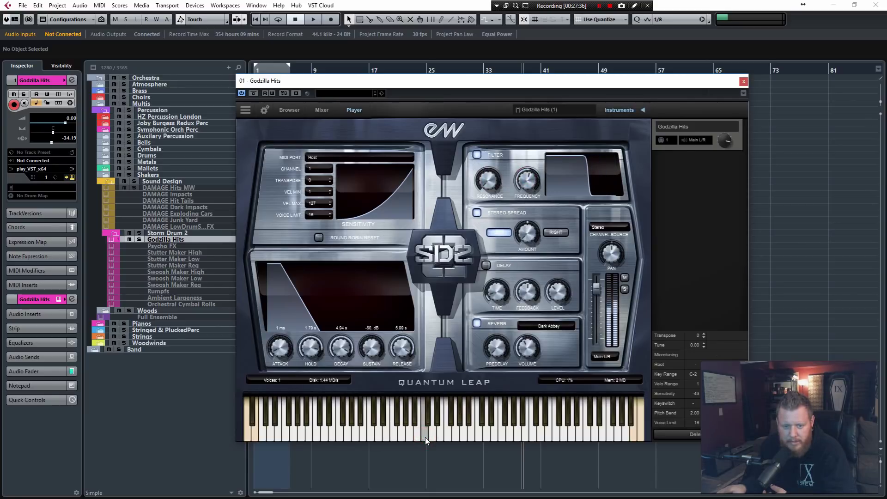
pyautogui.click(374, 437)
pyautogui.click(317, 436)
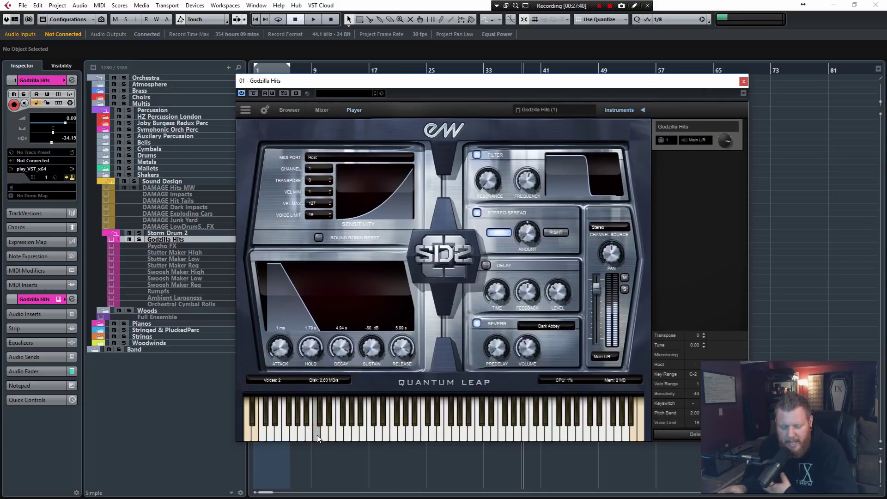
# Close the Godzilla Hits instrument, disable its track and collapse the Storm Drum 2 and Sound Design folders.
pyautogui.click(743, 81)
pyautogui.click(181, 234)
pyautogui.click(180, 238)
pyautogui.hotkey('shift', 'd')
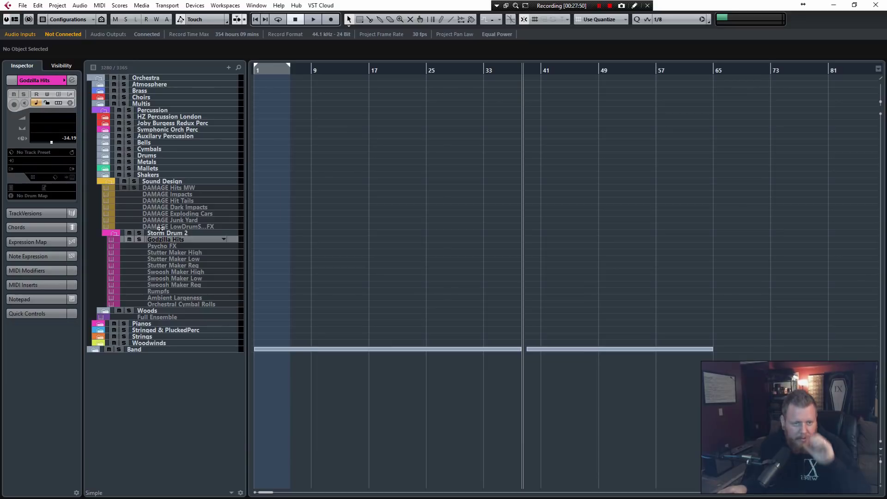
pyautogui.click(117, 235)
pyautogui.click(107, 182)
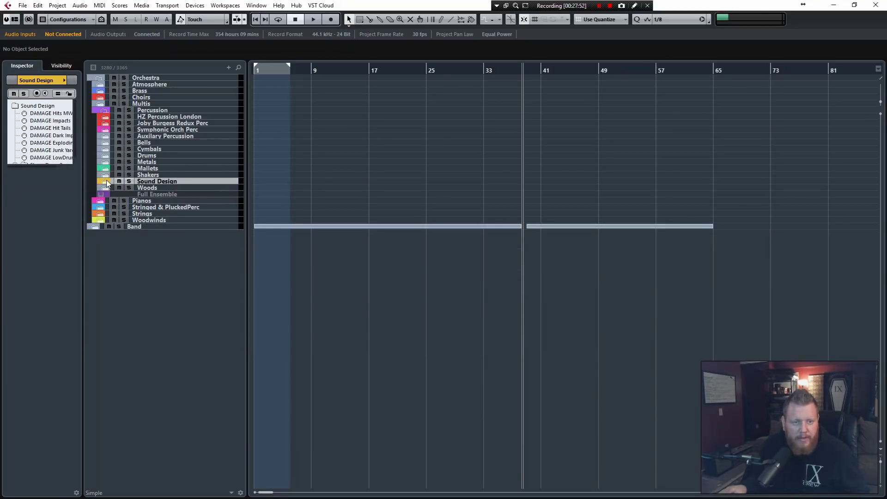
# Examine the tracks in the Woods percussion folder, then collapse it and the whole Percussion folder.
pyautogui.click(107, 187)
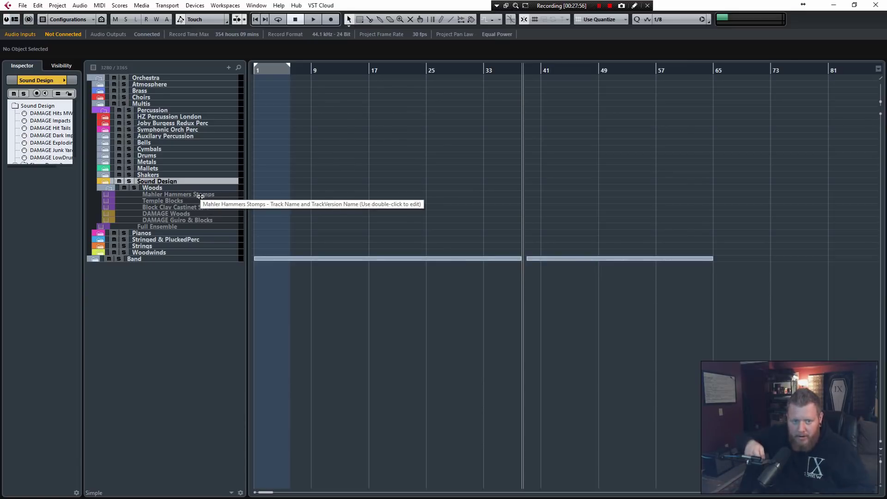
pyautogui.click(108, 188)
pyautogui.click(101, 112)
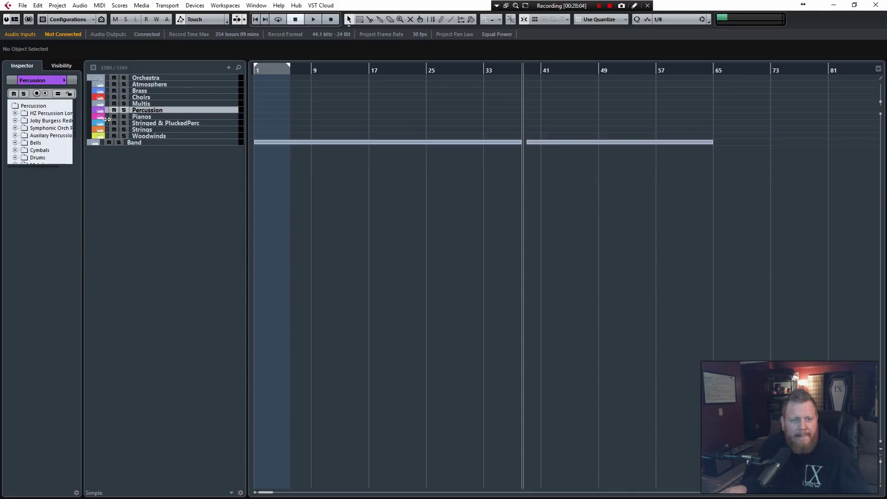
# Examine the EW Play piano tracks inside the Pianos folder, including Bosendorfer 290, and collapse the subfolder again.
pyautogui.click(101, 118)
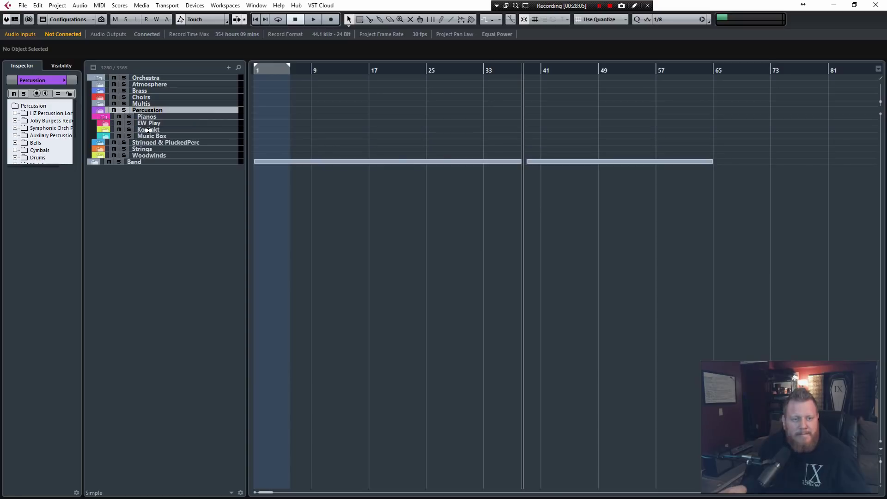
pyautogui.click(110, 123)
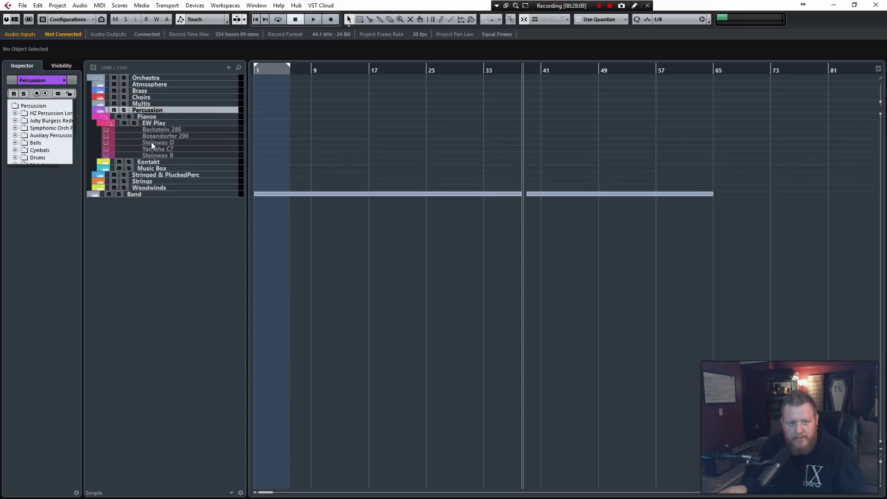
pyautogui.click(162, 128)
pyautogui.click(162, 136)
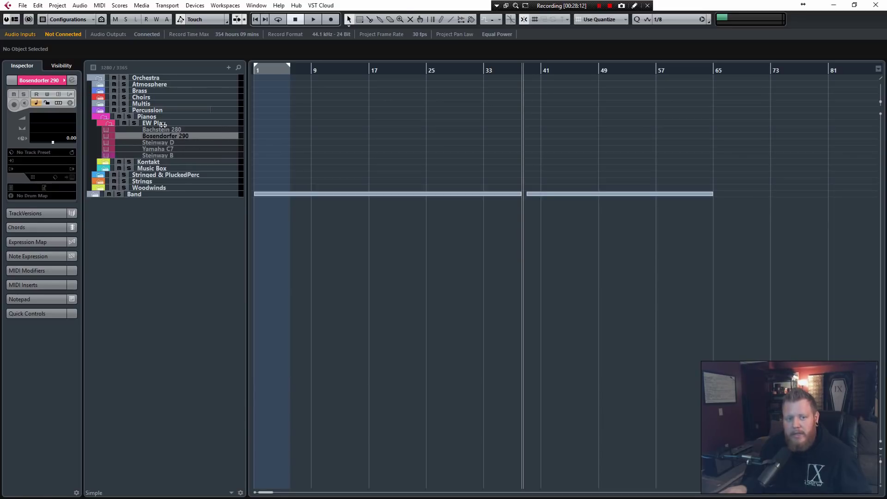
pyautogui.click(109, 123)
# Examine the Kontakt and Music Box subfolders of Pianos, then collapse them and the Pianos folder.
pyautogui.click(106, 129)
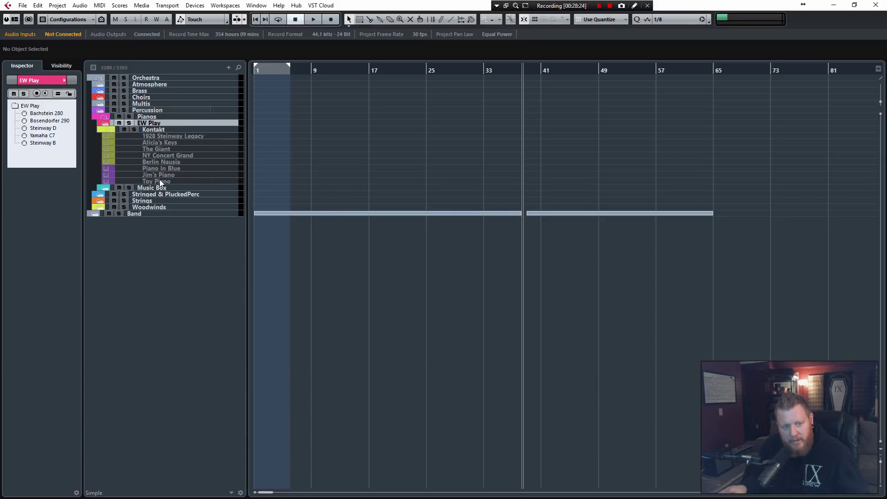
pyautogui.click(107, 130)
pyautogui.click(104, 137)
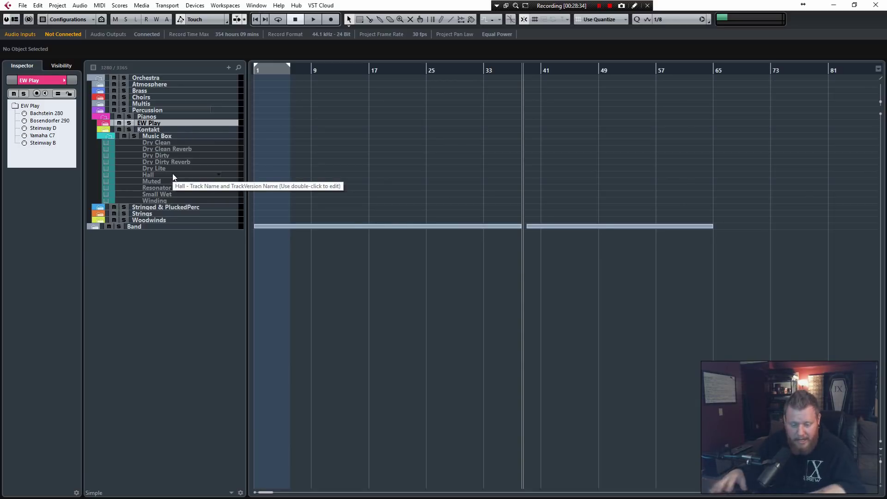
pyautogui.click(110, 139)
pyautogui.click(104, 116)
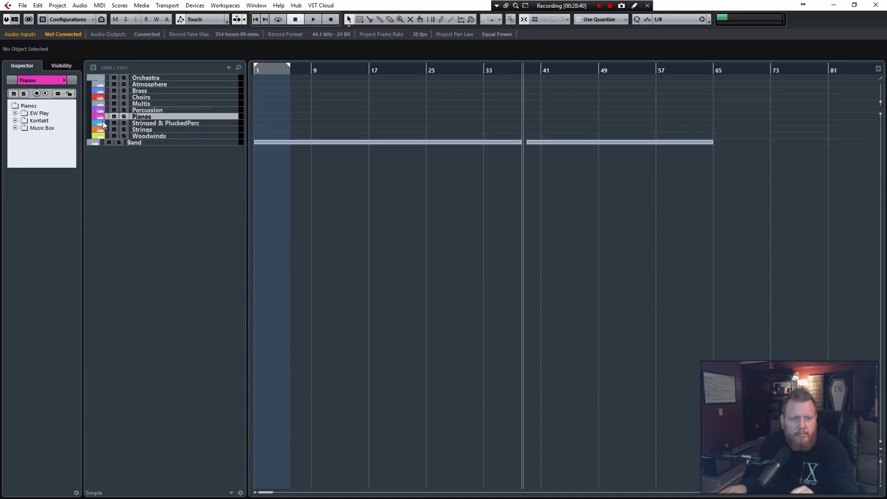
# Examine the CineSamples tracks and the Symphonic Orchestra harp and harpsichord tracks in Stringed & PluckedPerc, and collapse the folders again.
pyautogui.click(103, 124)
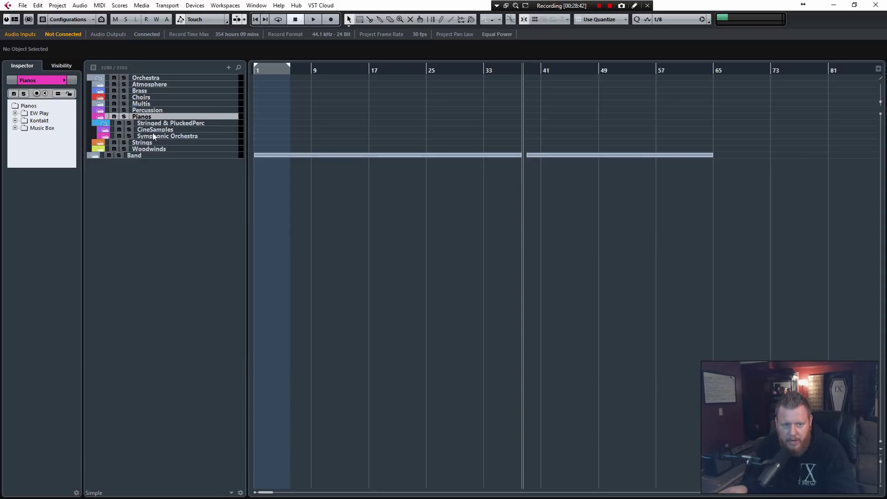
pyautogui.click(109, 130)
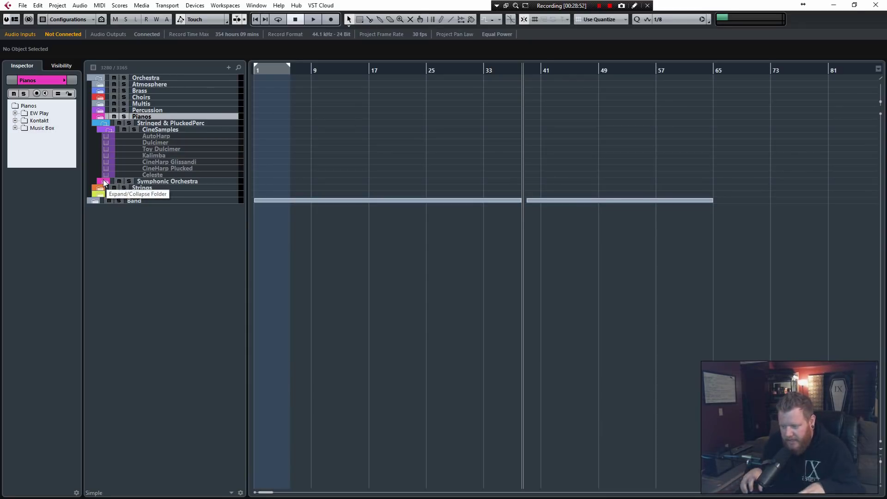
pyautogui.click(108, 131)
pyautogui.click(107, 137)
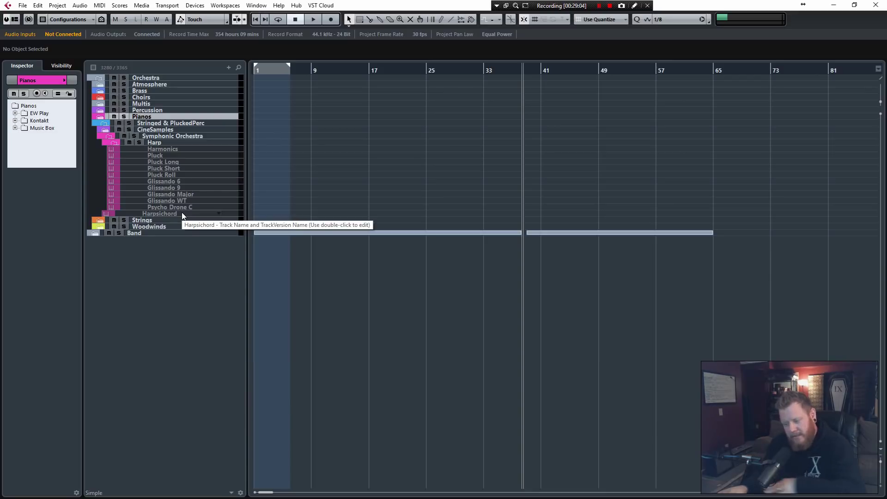
pyautogui.click(114, 143)
pyautogui.click(107, 136)
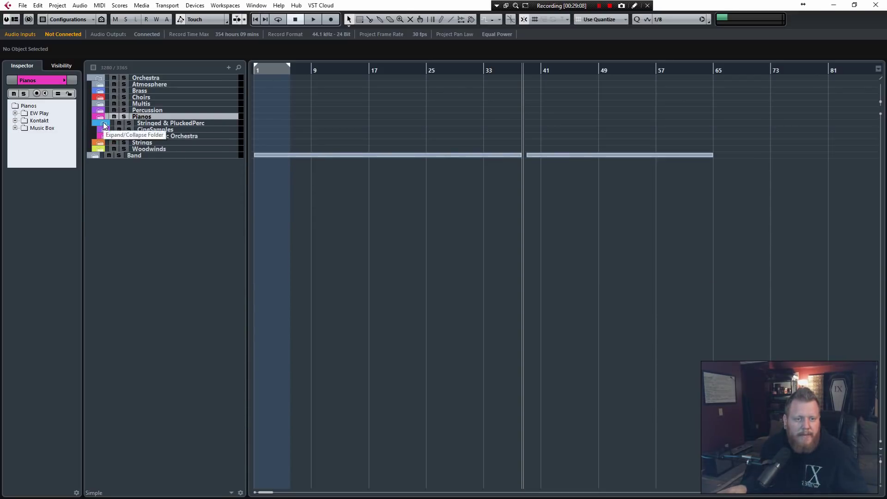
pyautogui.click(104, 126)
# Examine the Strings folder's 8Dio and CineStrings contents, including the Runs tracks, and collapse CineStrings again.
pyautogui.click(100, 131)
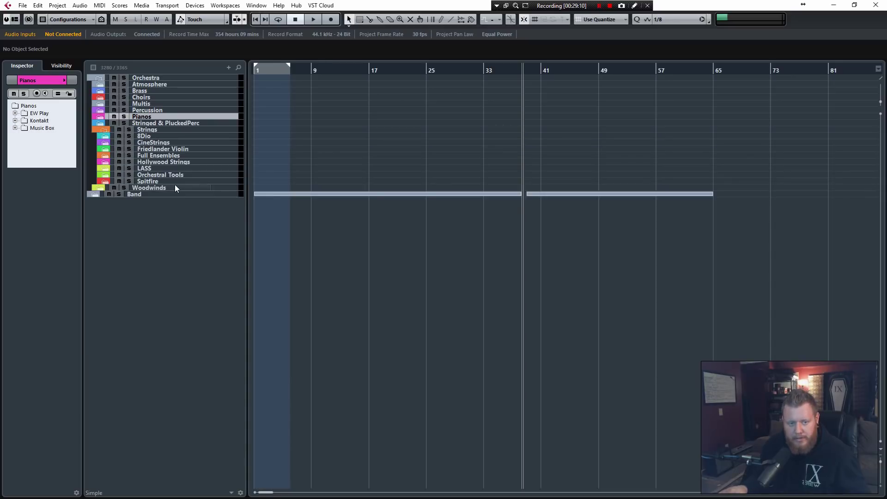
pyautogui.click(142, 136)
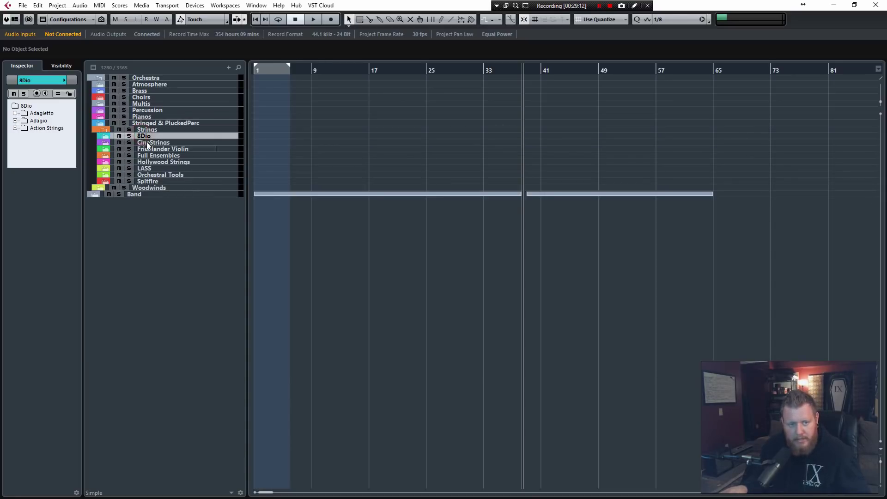
pyautogui.click(141, 142)
pyautogui.click(105, 143)
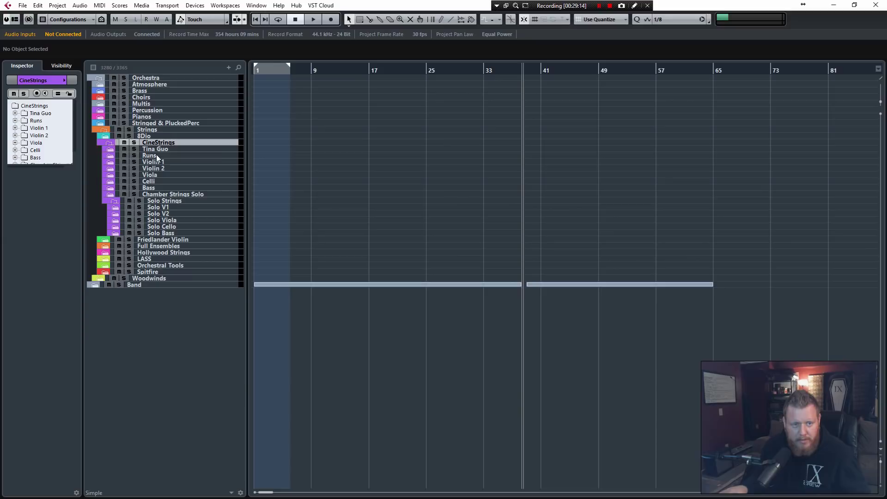
pyautogui.click(153, 156)
pyautogui.press('Down')
pyautogui.press('Down')
pyautogui.click(111, 157)
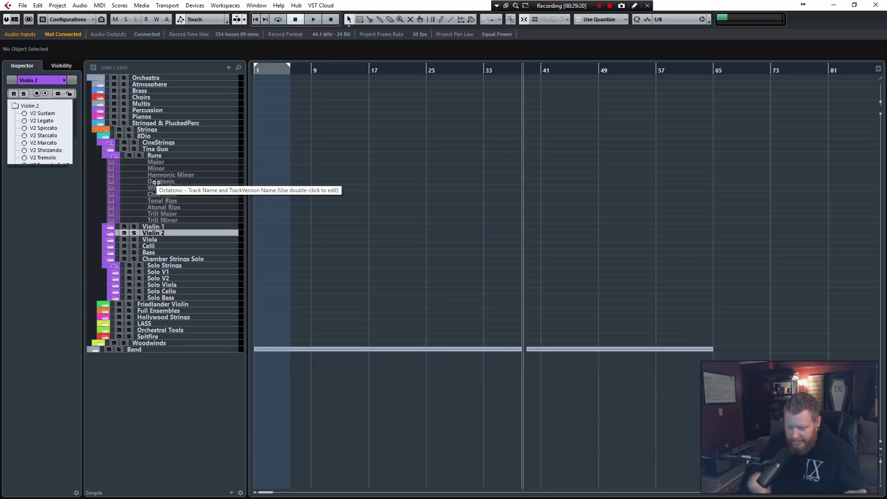
pyautogui.click(111, 157)
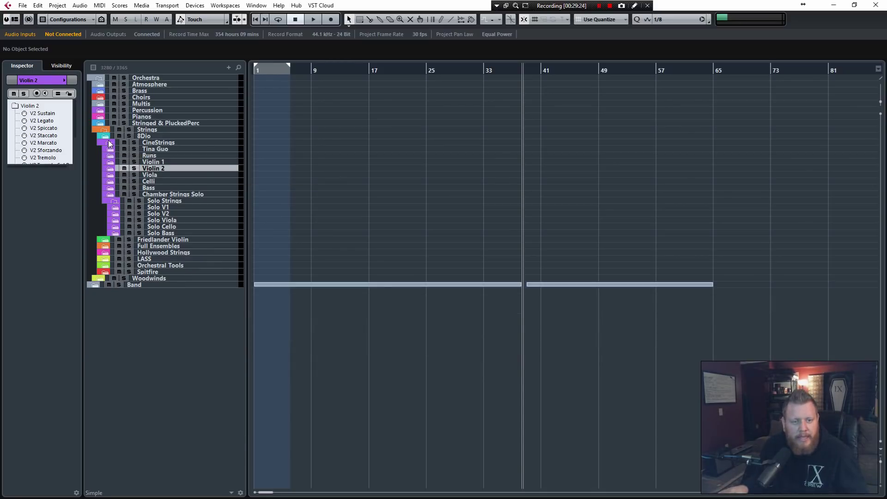
pyautogui.click(110, 143)
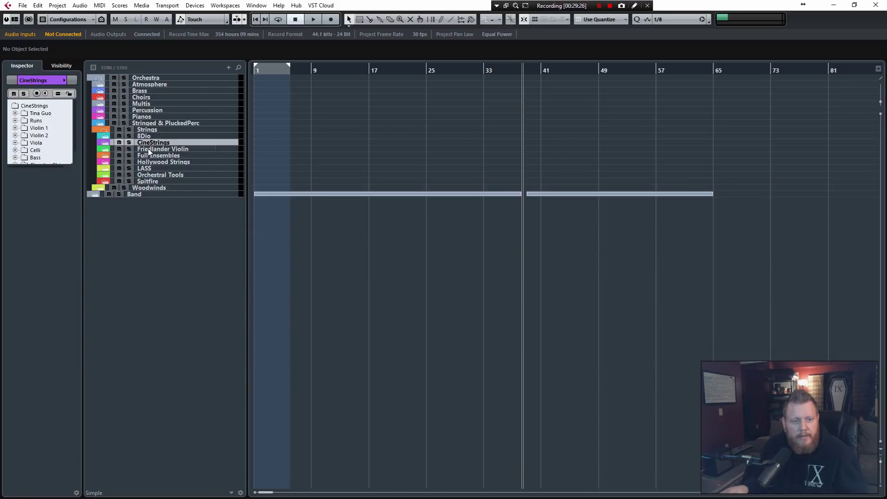
# Enable the CineStrings Sustain track inside Full Ensembles and set its MIDI input to All MIDI Inputs.
pyautogui.click(107, 155)
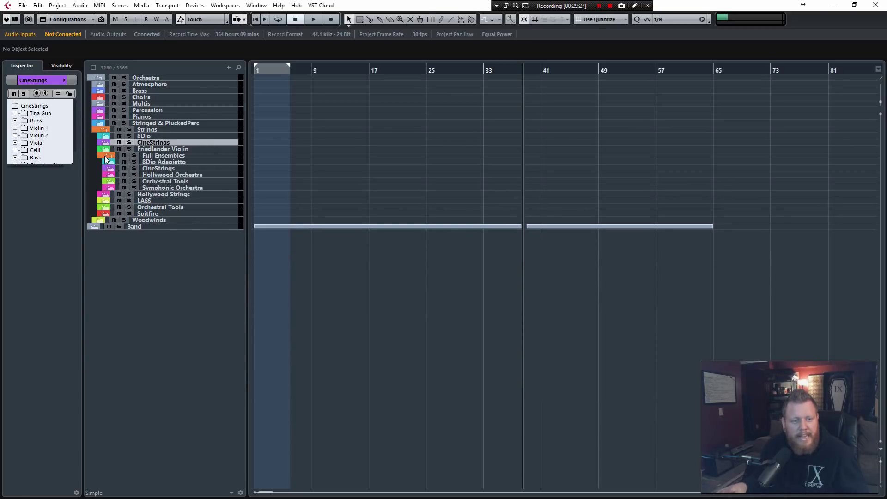
pyautogui.click(164, 156)
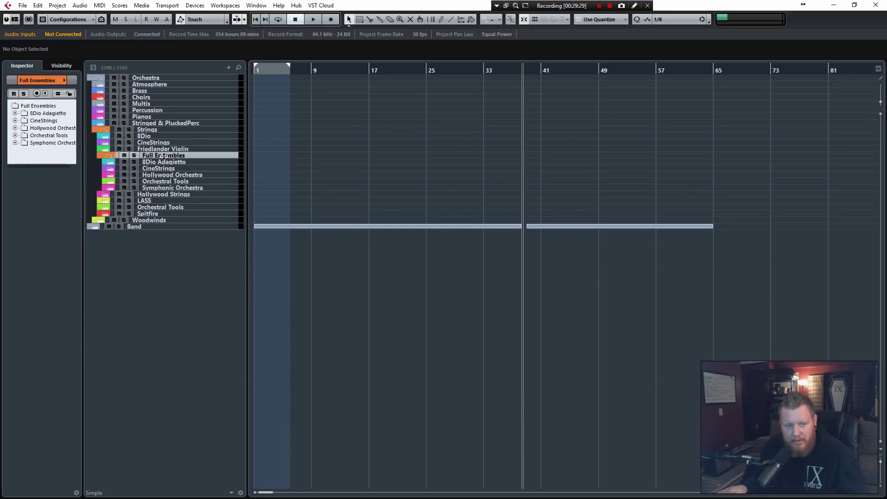
pyautogui.click(112, 172)
pyautogui.click(169, 174)
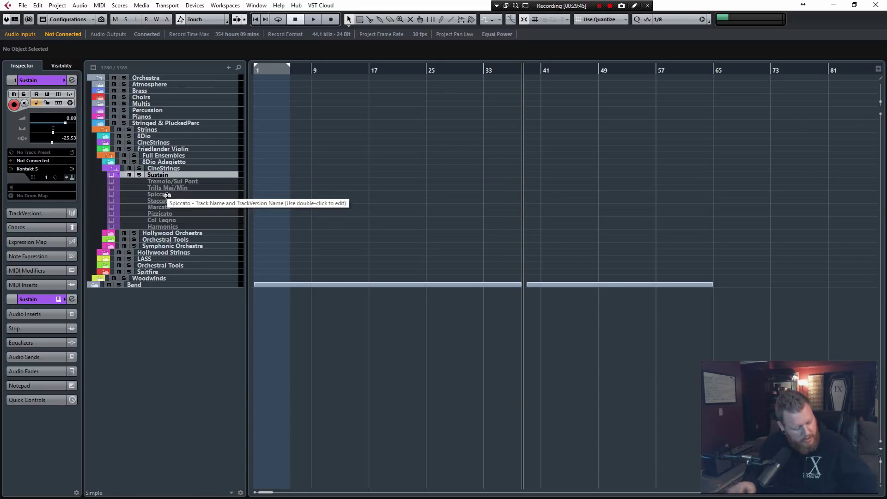
pyautogui.click(41, 161)
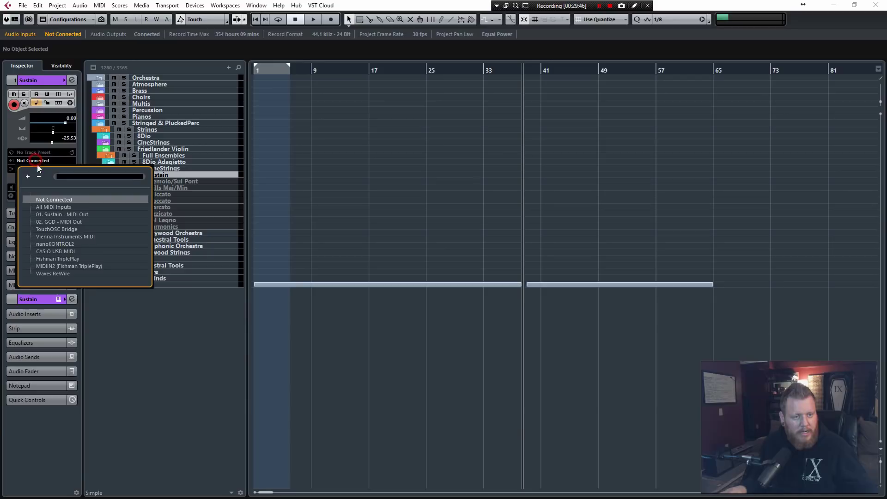
pyautogui.click(58, 206)
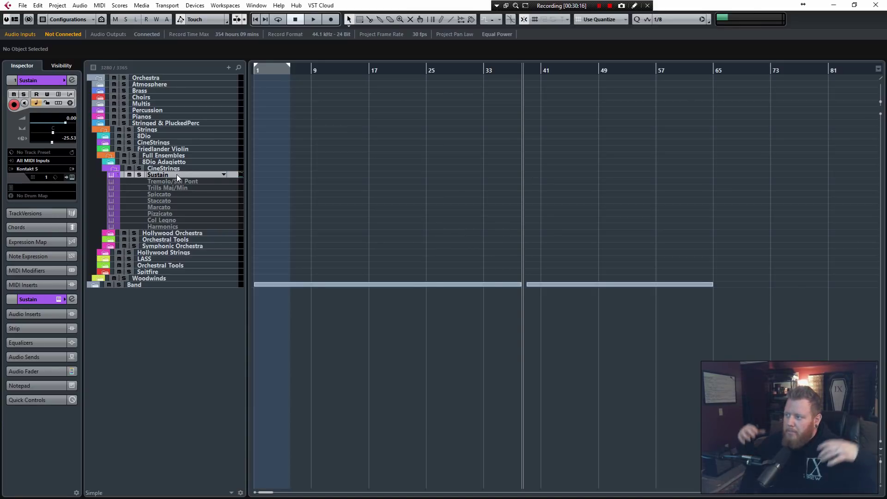
# Disable the Sustain track, review the Hollywood Orchestra ensemble tracks, and collapse Full Ensembles with its subfolders.
pyautogui.hotkey('shift', 'd')
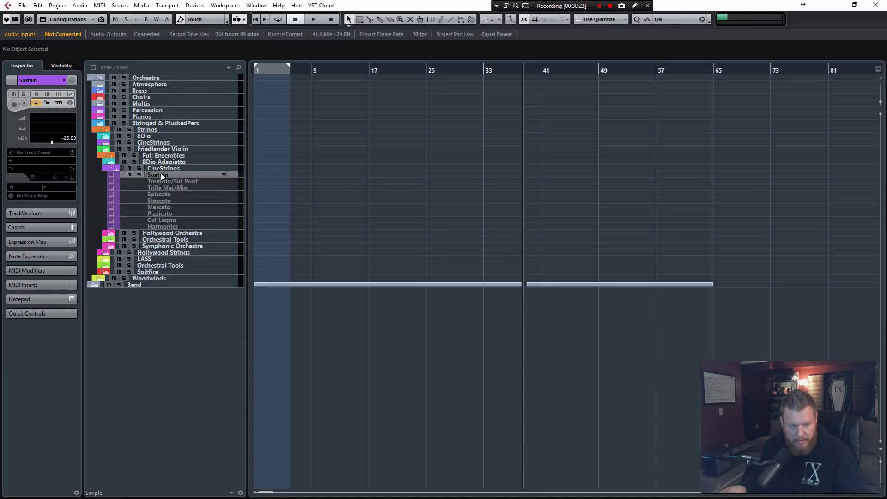
pyautogui.click(110, 234)
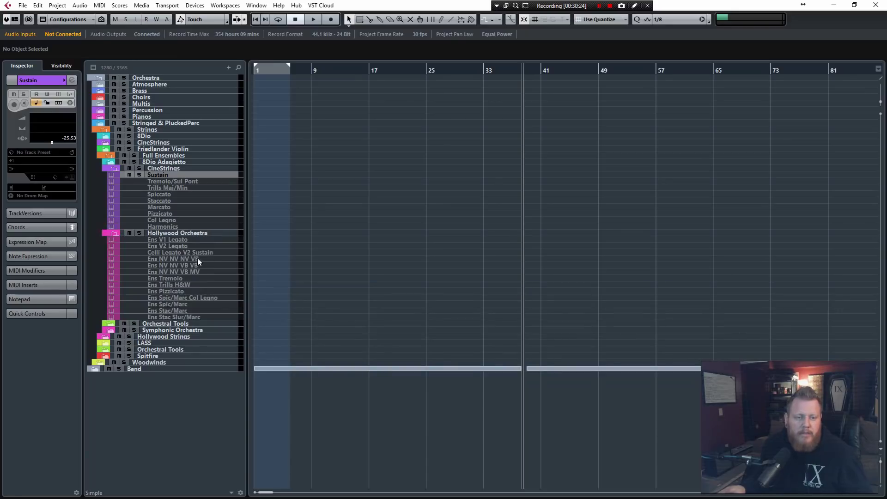
pyautogui.click(170, 244)
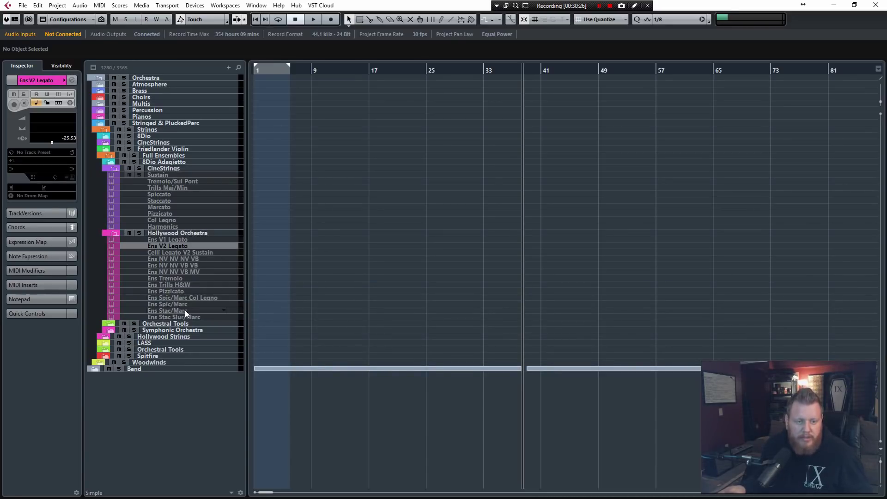
pyautogui.click(113, 233)
pyautogui.click(115, 170)
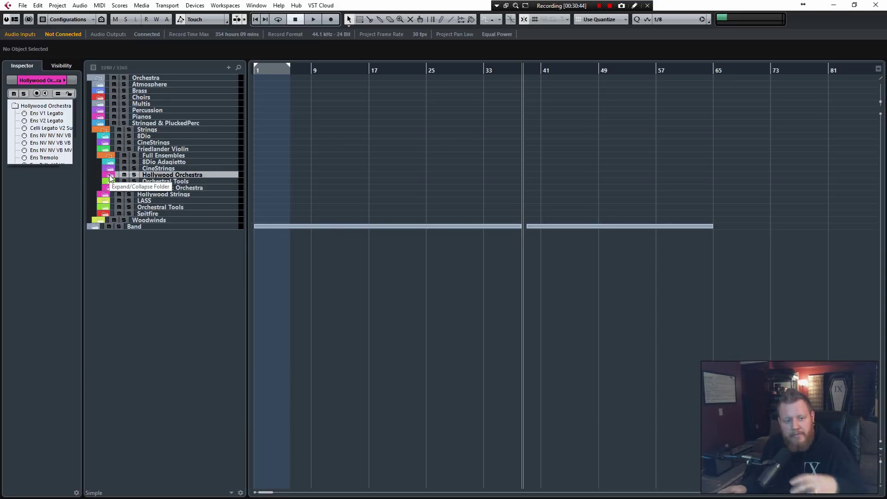
pyautogui.click(111, 154)
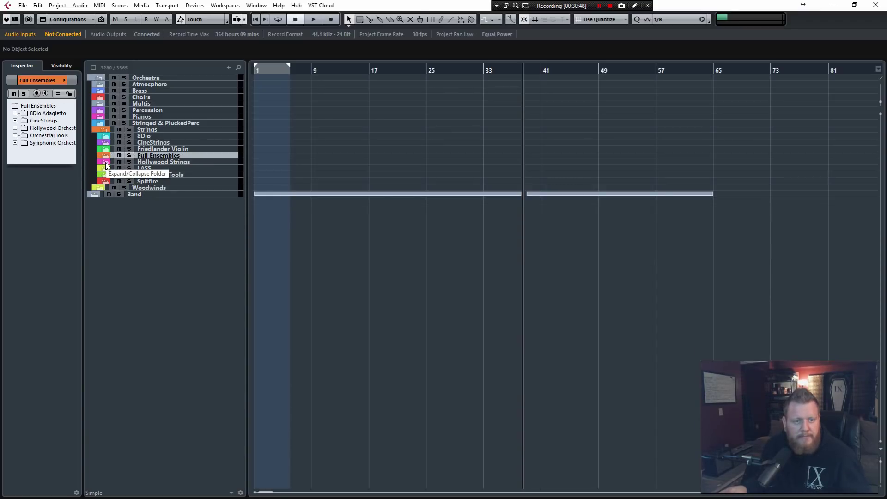
# Examine the Orchestral Tools strings folder, including Orchestral String Runs, and collapse it again.
pyautogui.click(106, 174)
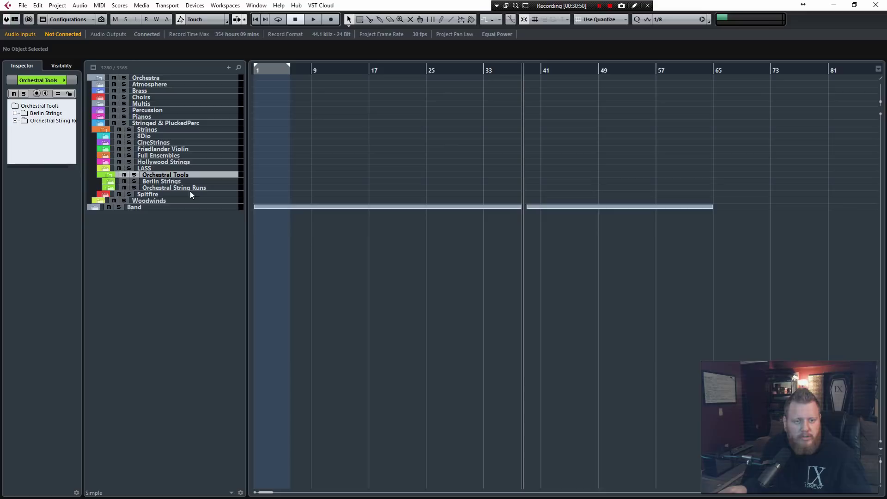
pyautogui.click(167, 187)
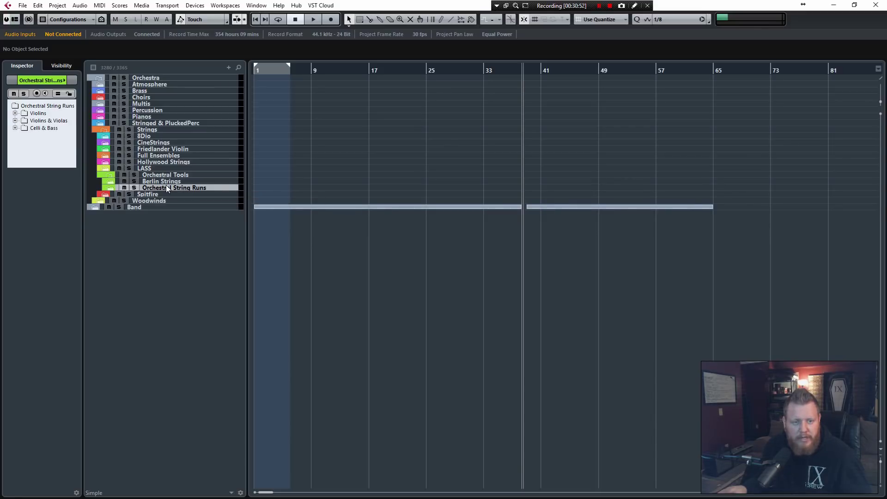
pyautogui.click(110, 175)
# Examine the Spitfire strings folder, including the Lo Octaves tracks in Albion III Iceni, and collapse it along with Strings.
pyautogui.click(107, 181)
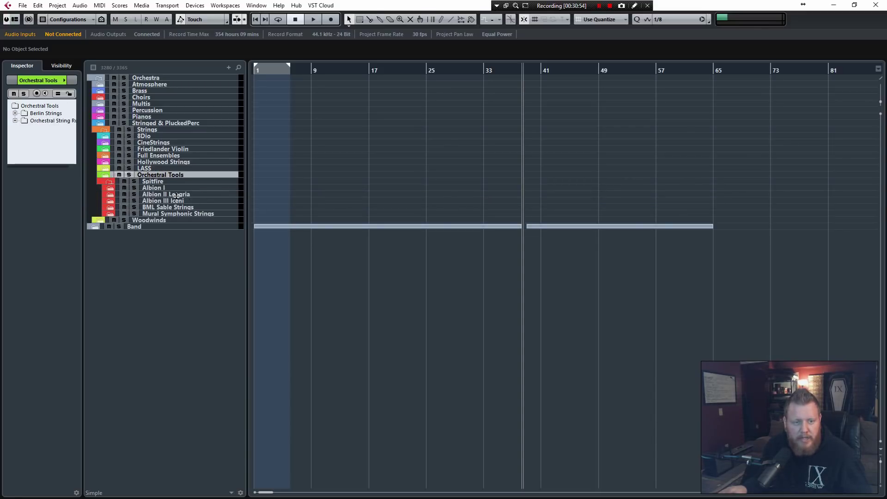
pyautogui.click(109, 200)
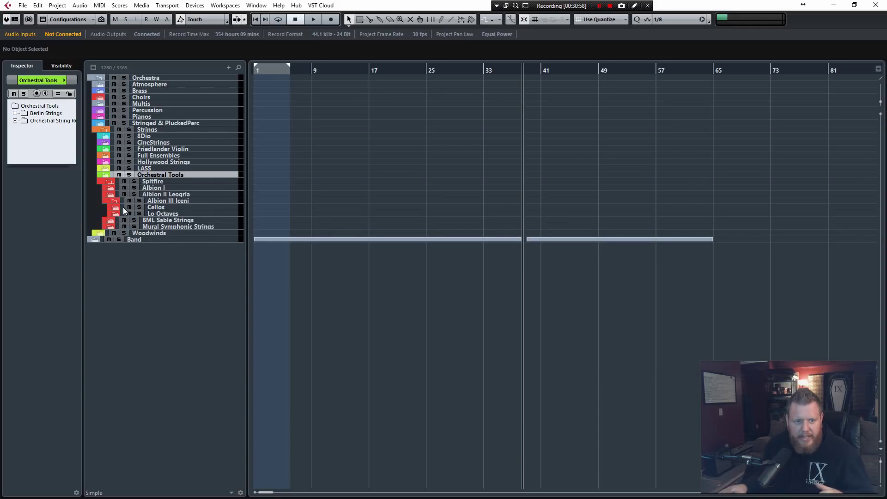
pyautogui.click(162, 214)
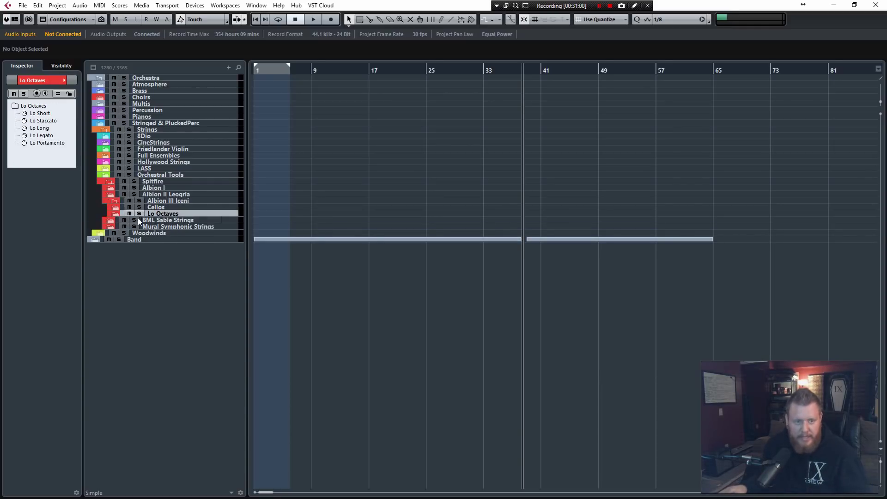
pyautogui.click(115, 216)
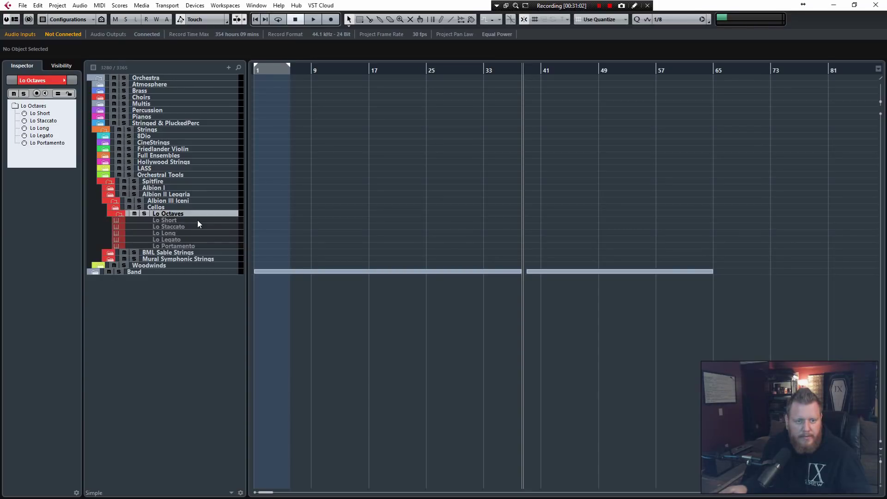
pyautogui.click(118, 212)
pyautogui.click(115, 200)
pyautogui.click(110, 182)
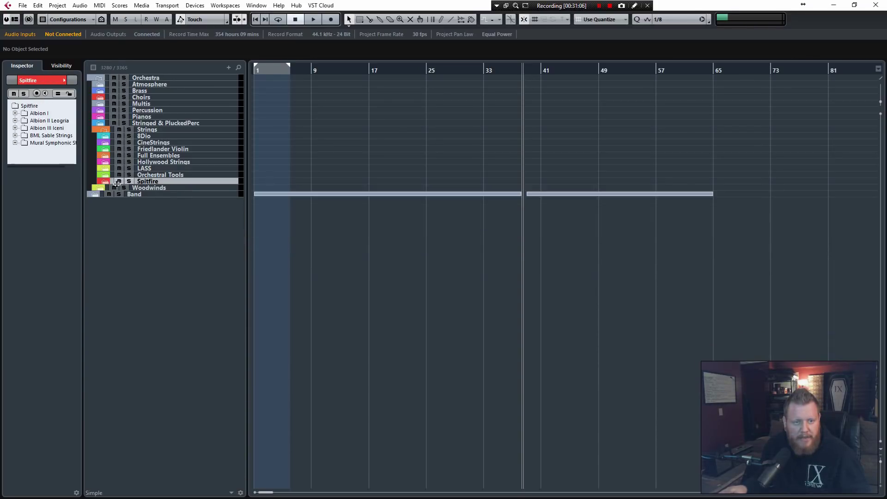
pyautogui.click(102, 129)
# Examine the Woodwinds subfolders Berlin Woodwinds & RUNS and CineWinds, and collapse CineWinds again.
pyautogui.click(101, 136)
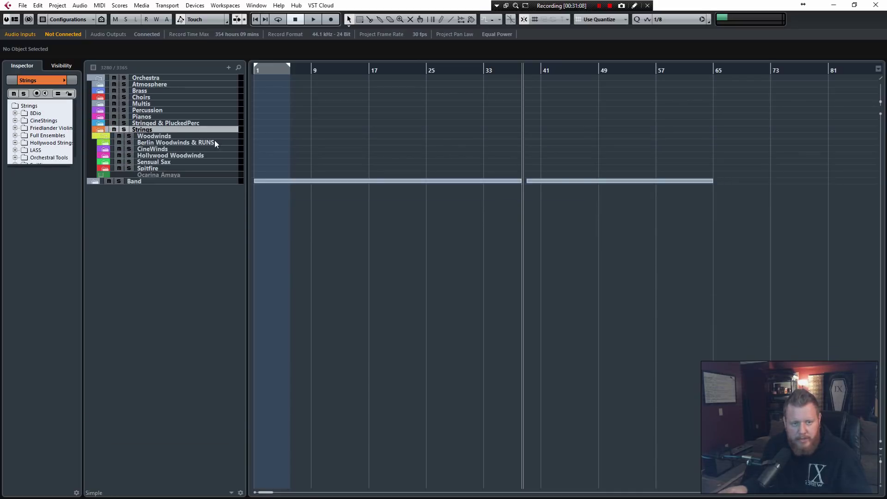
pyautogui.click(155, 143)
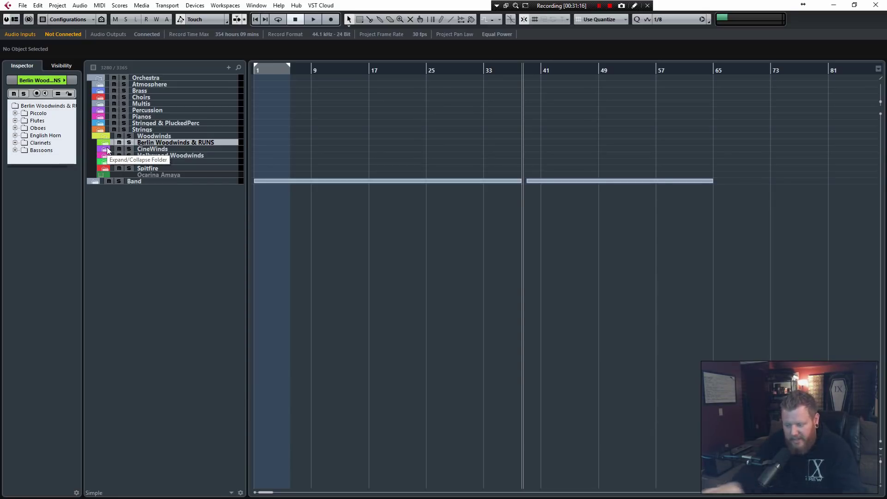
pyautogui.click(107, 147)
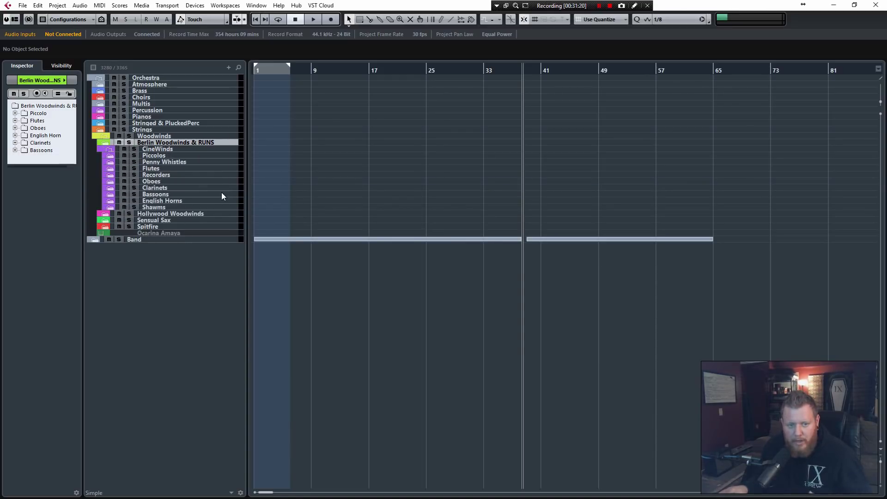
pyautogui.click(109, 150)
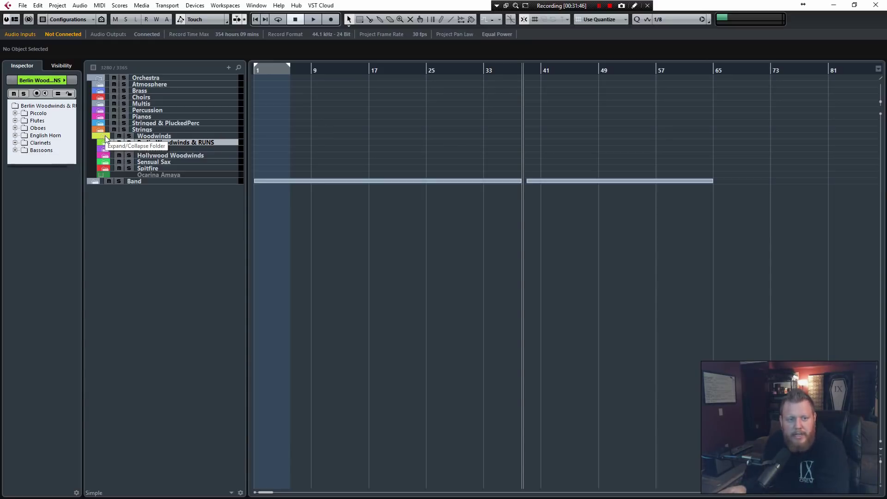
# Expand the Sensual Sax folder in Woodwinds and enable its Sensual Sax Legato track.
pyautogui.click(164, 162)
pyautogui.click(107, 163)
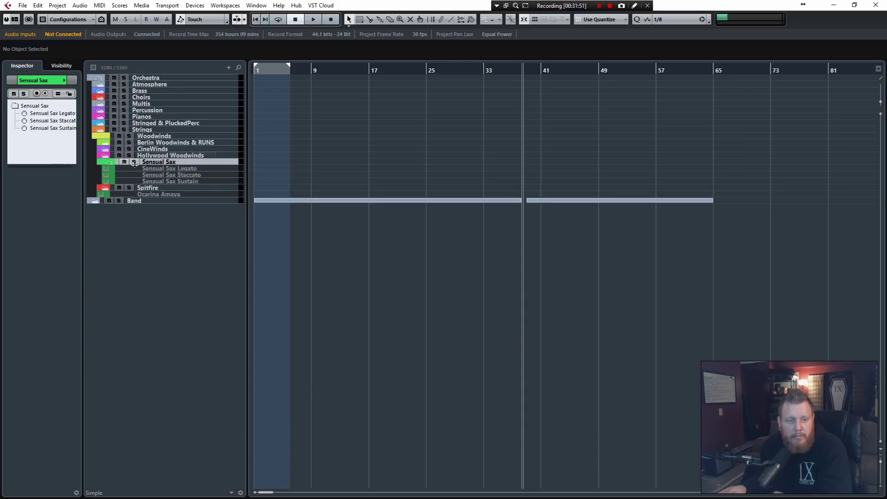
pyautogui.click(157, 169)
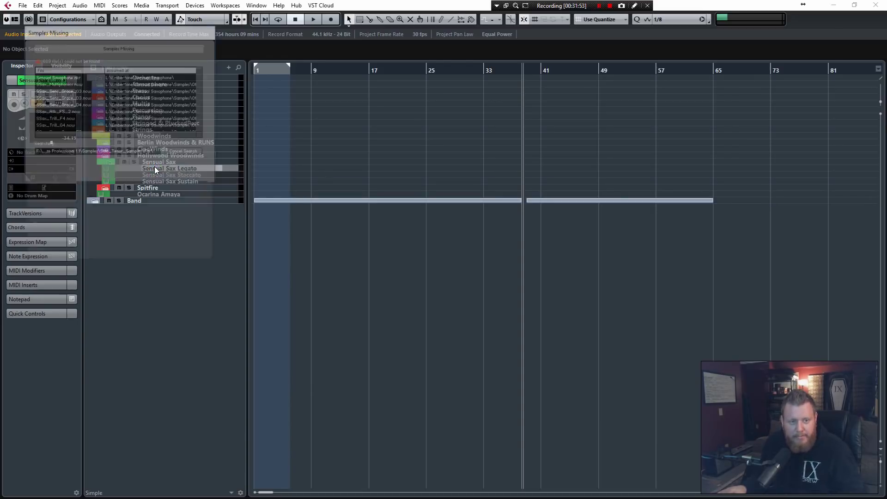
# Relink the missing Sensual Saxophone samples to the Embertone folder in Kontakt Libraries on Samples 2 (G:), keeping the search mode for the session.
pyautogui.click(182, 152)
pyautogui.click(44, 235)
pyautogui.click(160, 164)
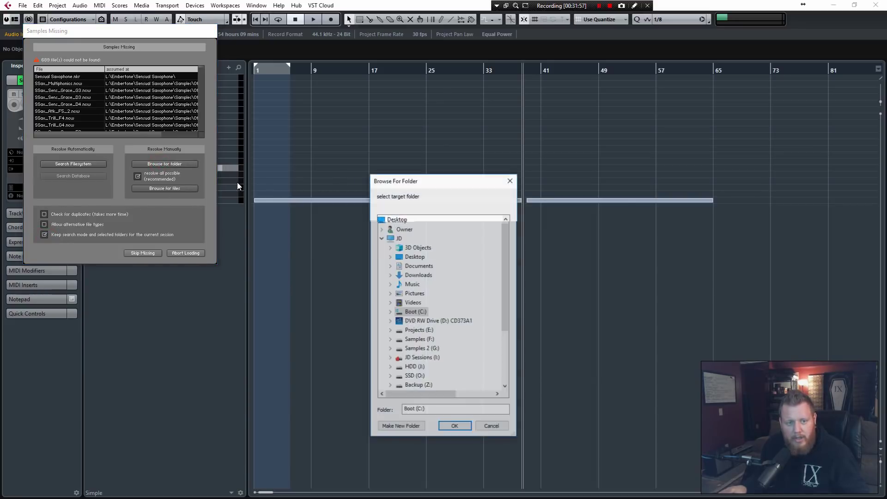
pyautogui.doubleClick(422, 348)
pyautogui.doubleClick(437, 368)
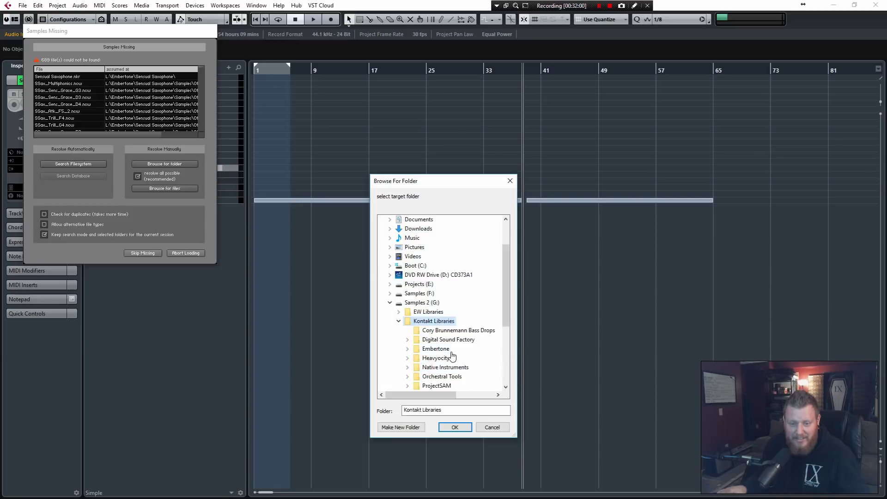
pyautogui.scroll(-2, 457, 365)
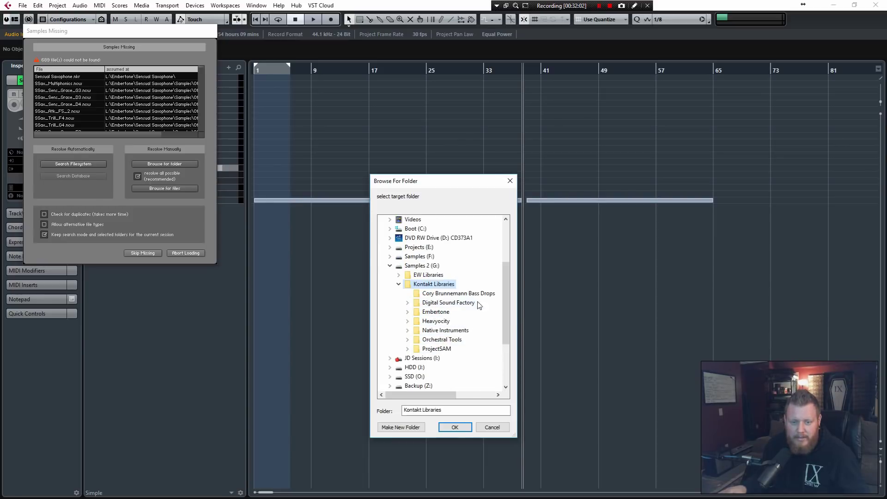
pyautogui.doubleClick(437, 312)
pyautogui.click(453, 428)
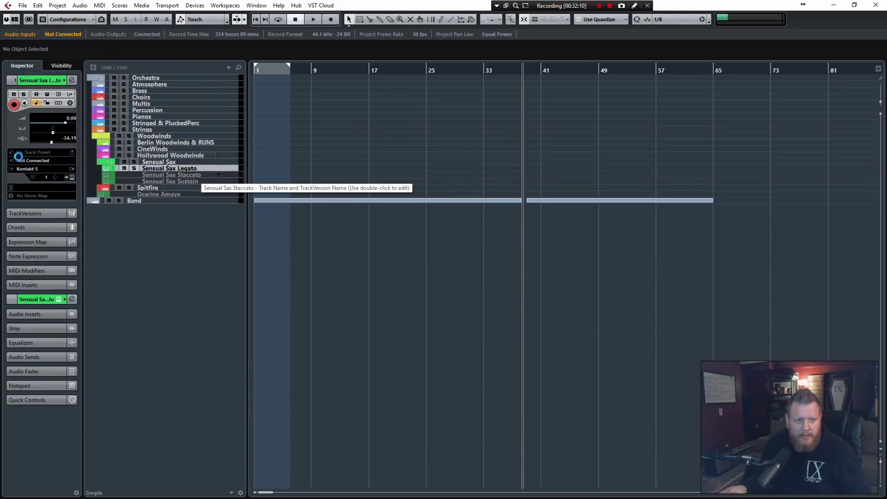
# Open the Kontakt instrument of the Sensual Sax Legato track and set the track's MIDI input to All MIDI Inputs.
pyautogui.click(33, 167)
pyautogui.click(33, 161)
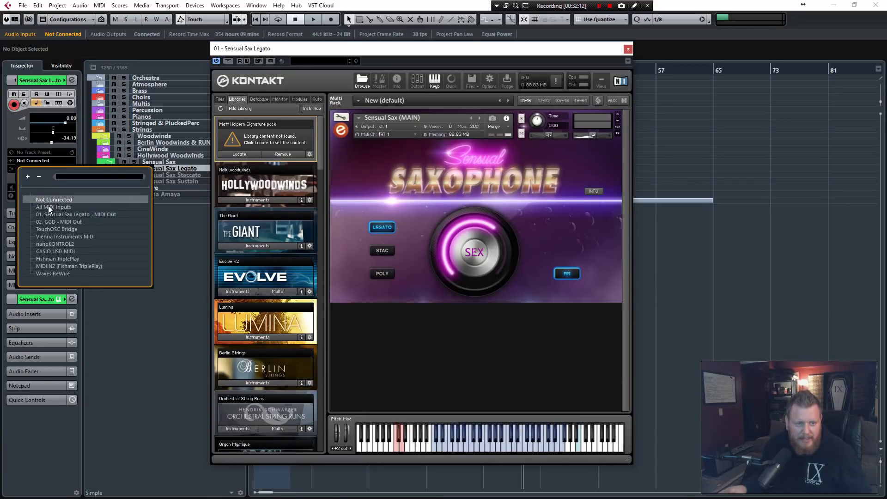
pyautogui.click(51, 176)
# Try the large central dial of Sensual Saxophone, and put the track away by closing and disabling it and collapsing the Sensual Sax folder.
pyautogui.moveTo(476, 255); pyautogui.dragTo(465, 437)
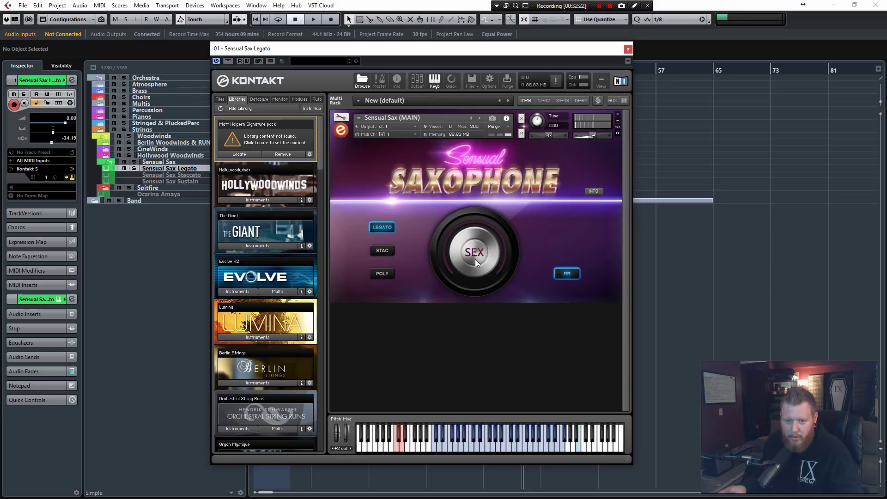
pyautogui.moveTo(473, 262); pyautogui.dragTo(476, 189)
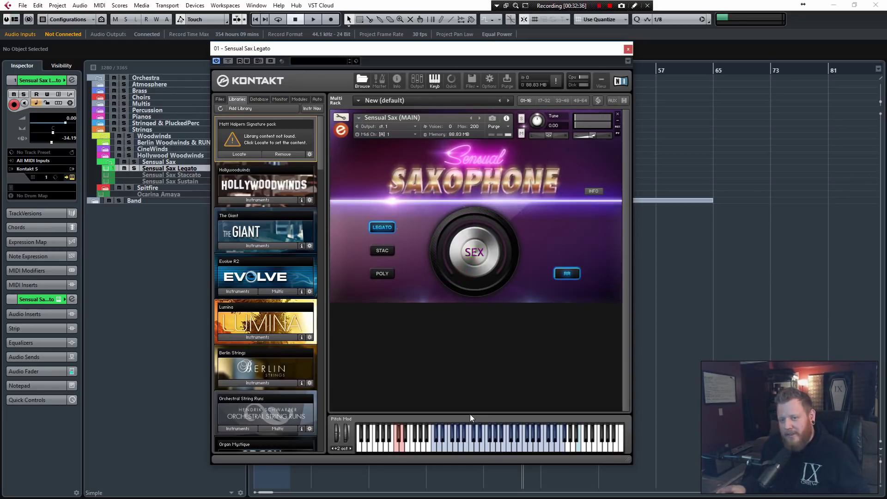
pyautogui.click(628, 49)
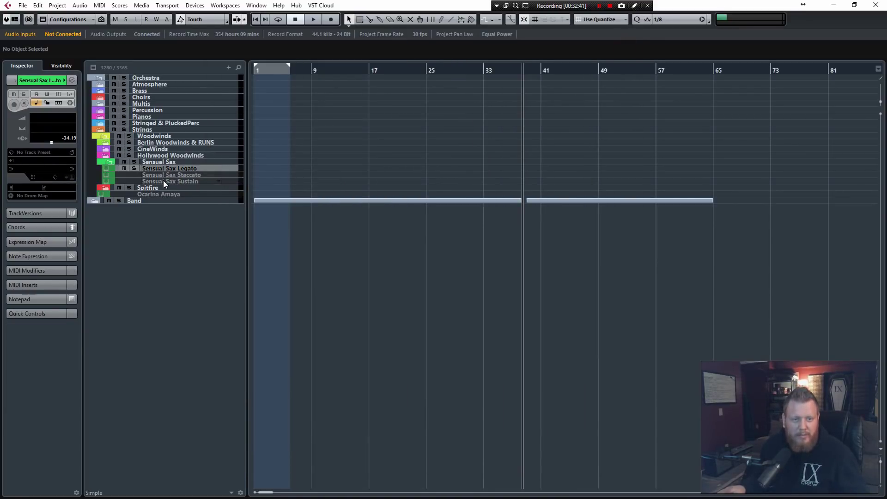
pyautogui.click(110, 161)
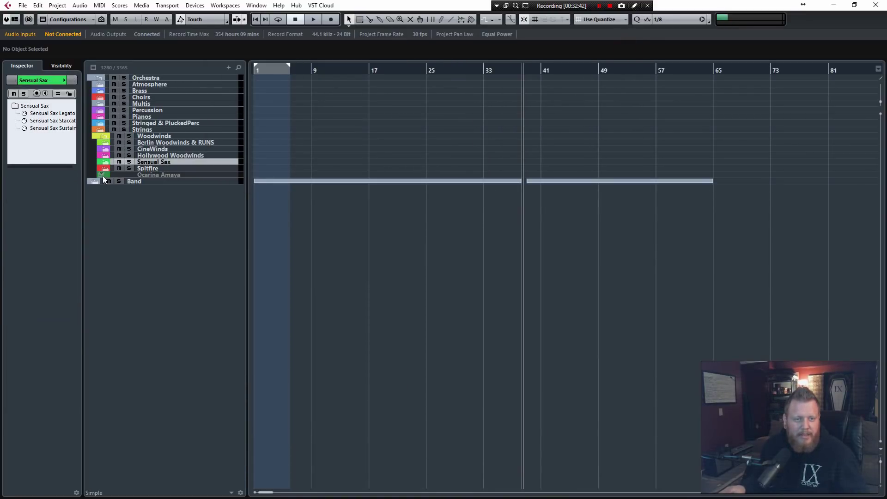
# Enable the Ocarina Amaya track, audition it with All MIDI Inputs as its input, and disable it again.
pyautogui.click(152, 174)
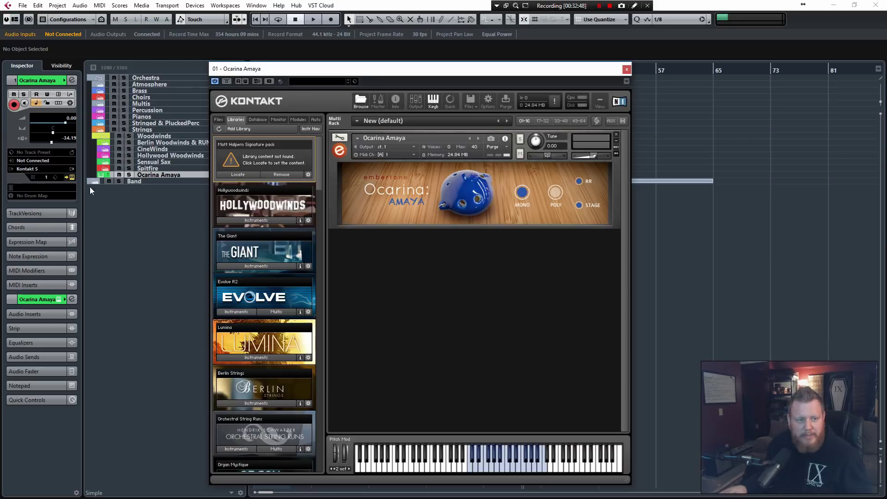
pyautogui.click(46, 163)
pyautogui.click(57, 178)
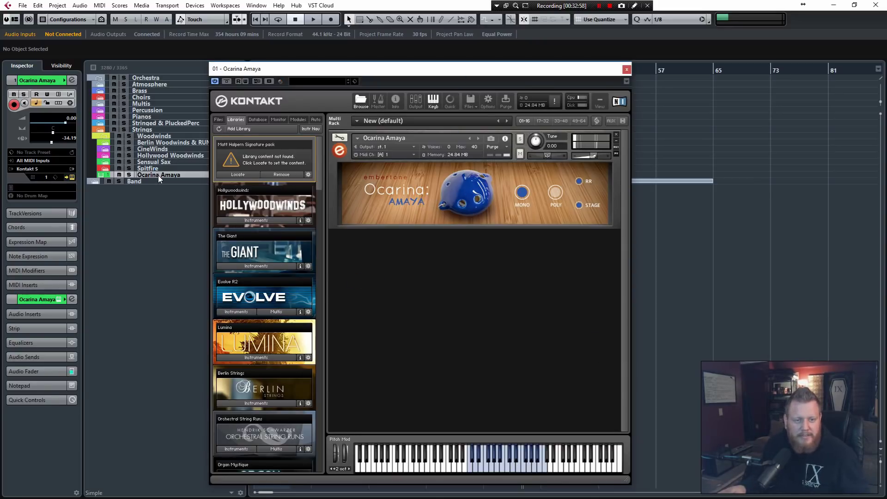
pyautogui.hotkey('shift', 'd')
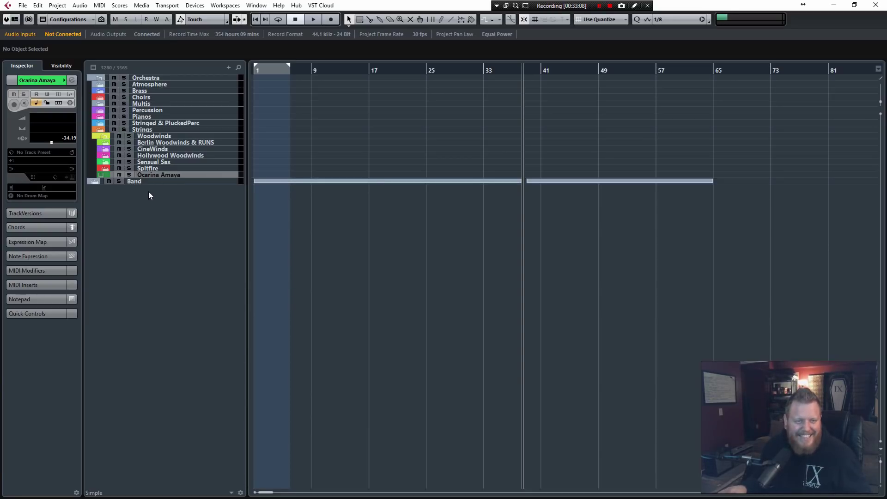
# Collapse the Woodwinds and Orchestra folders, and open the MixConsole at the first orchestral group channels.
pyautogui.click(106, 137)
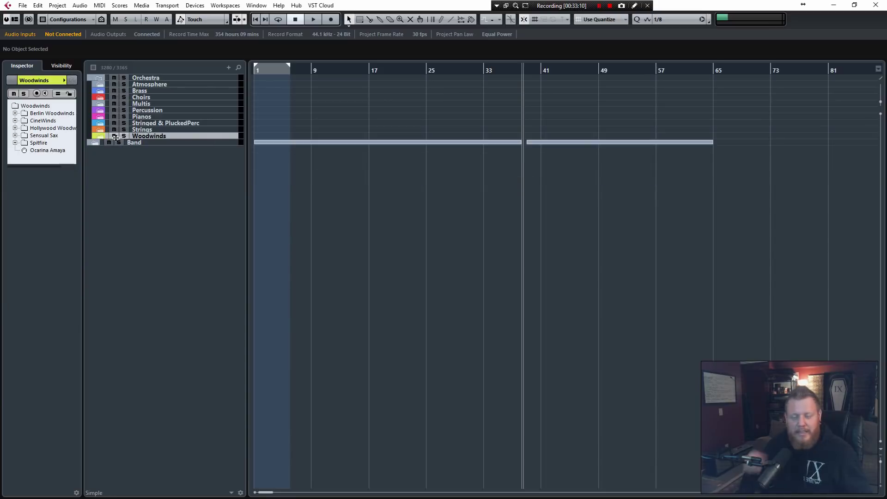
pyautogui.click(100, 77)
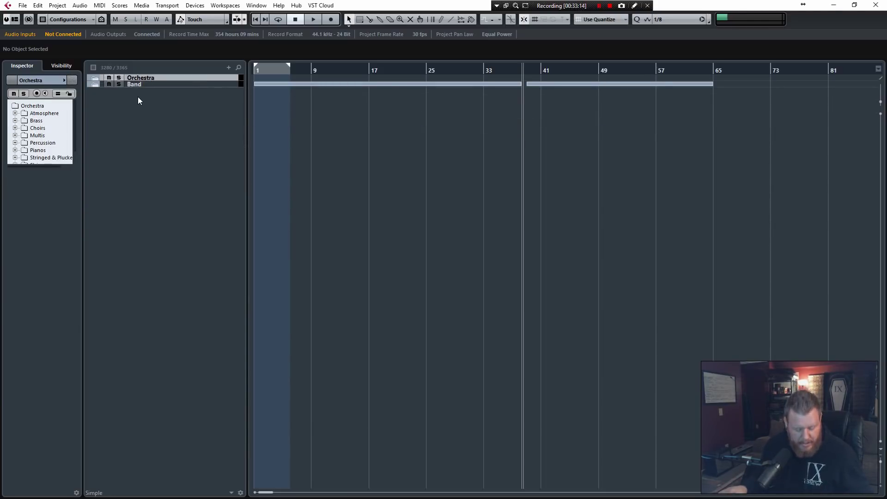
pyautogui.press('F3')
pyautogui.moveTo(480, 478); pyautogui.dragTo(208, 479)
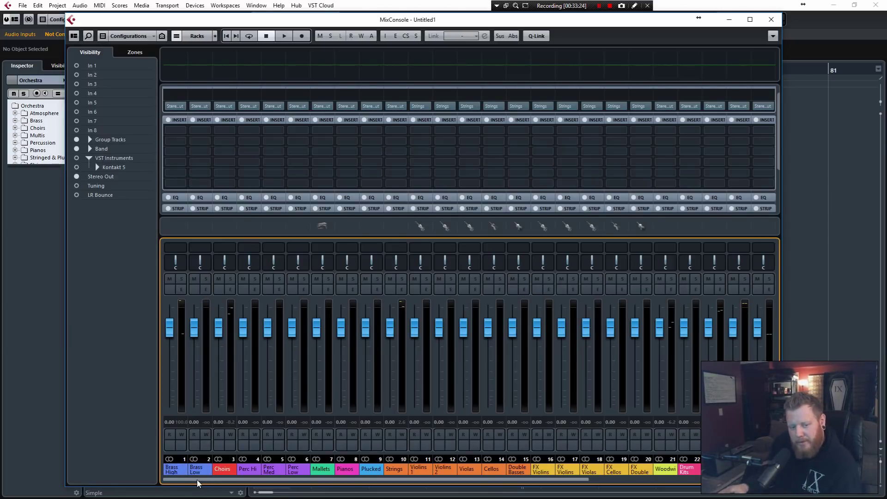
# Examine the Choirs, Perc Med, Perc Low, Mallets, Pianos and Plucked group channels in the mixer one after another.
pyautogui.click(222, 470)
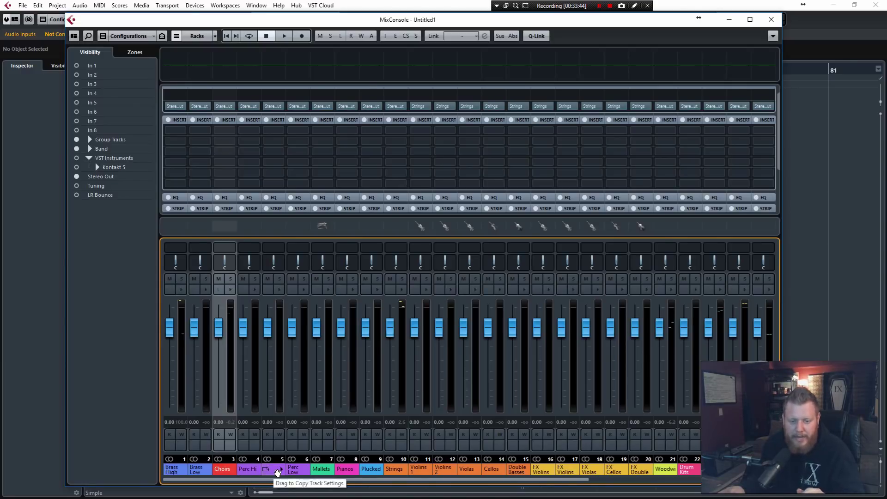
pyautogui.click(278, 471)
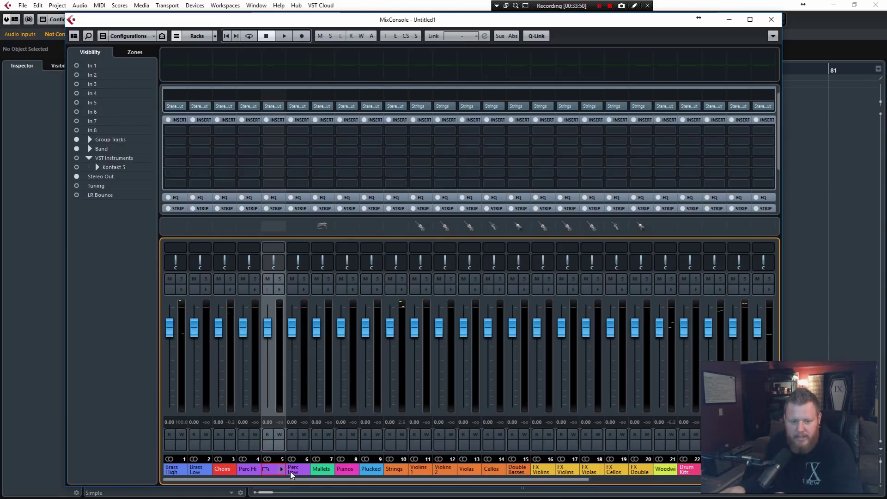
pyautogui.click(292, 471)
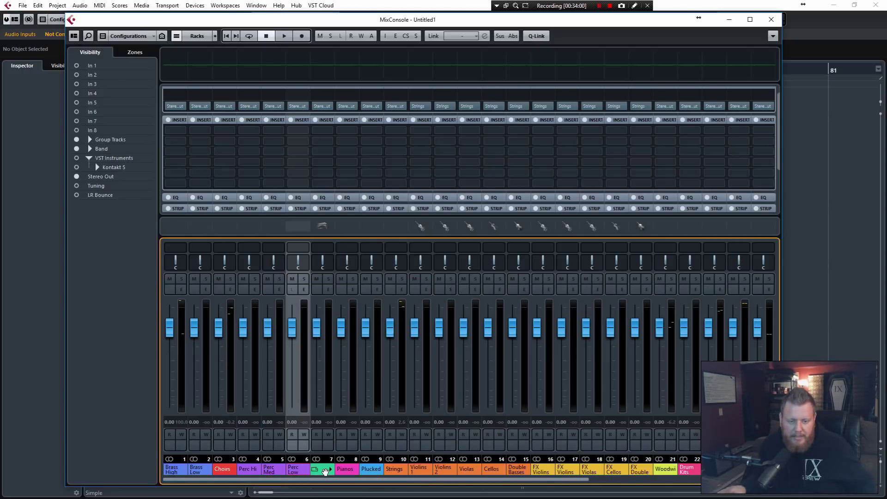
pyautogui.click(326, 471)
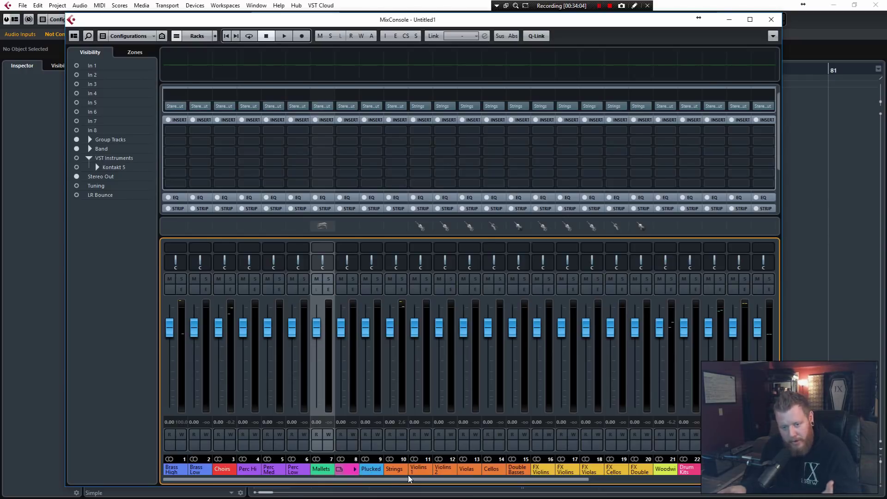
pyautogui.click(351, 472)
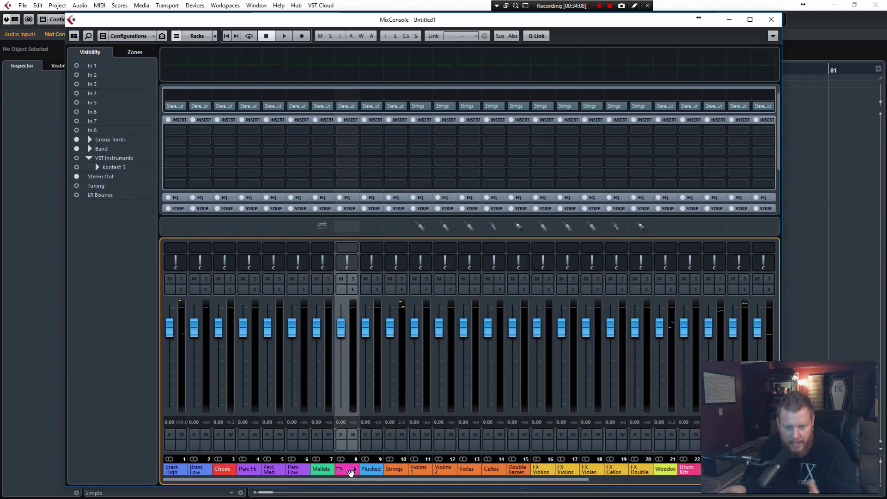
pyautogui.click(376, 472)
pyautogui.click(372, 474)
pyautogui.click(371, 474)
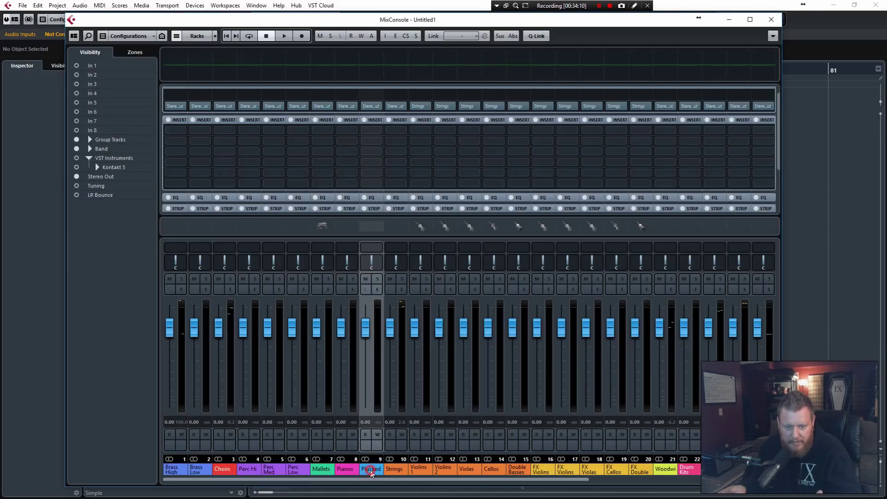
# Examine the main Strings group channel and its section groups from Violins 1 and Violins 2 through Violas, Cellos and Double Basses.
pyautogui.click(396, 473)
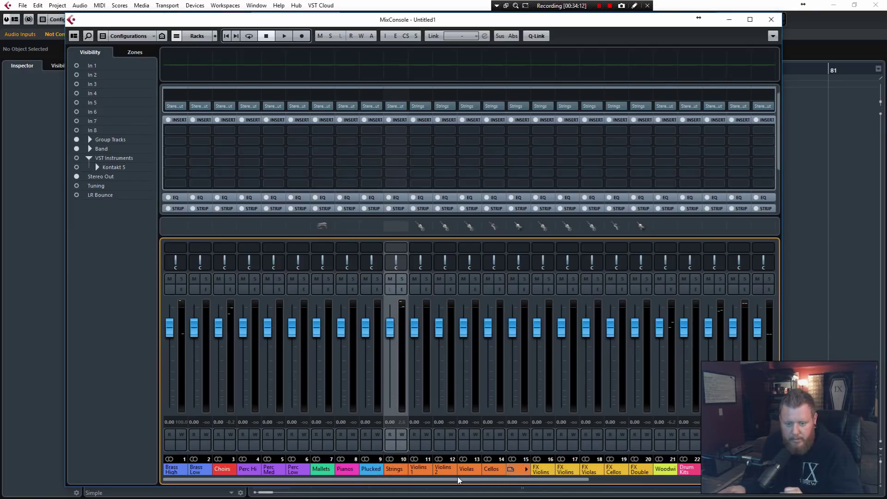
pyautogui.click(519, 472)
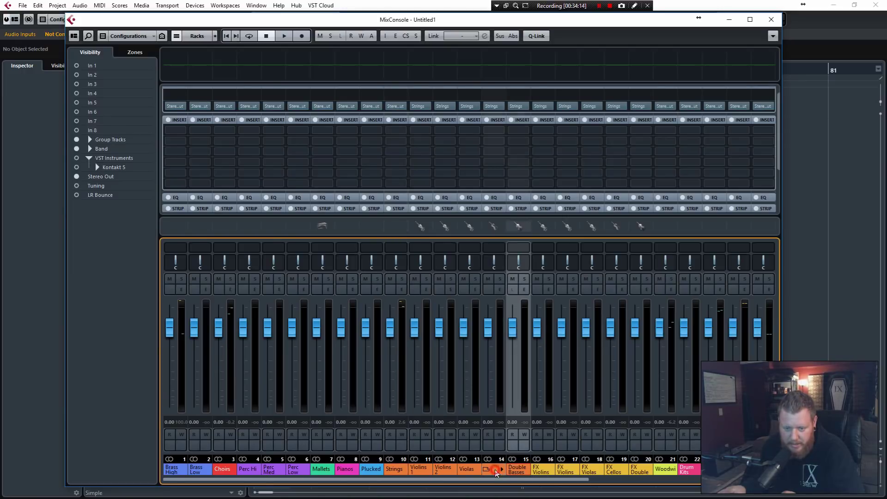
pyautogui.click(492, 471)
pyautogui.click(470, 472)
pyautogui.click(444, 471)
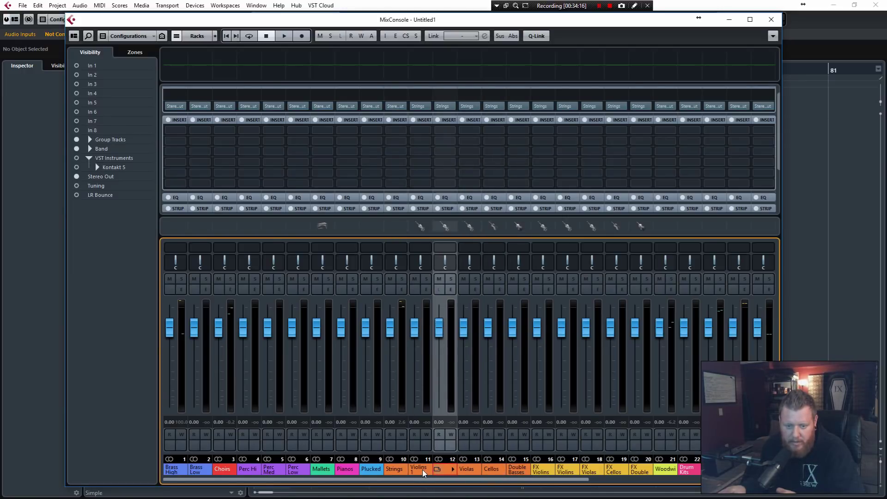
pyautogui.click(419, 471)
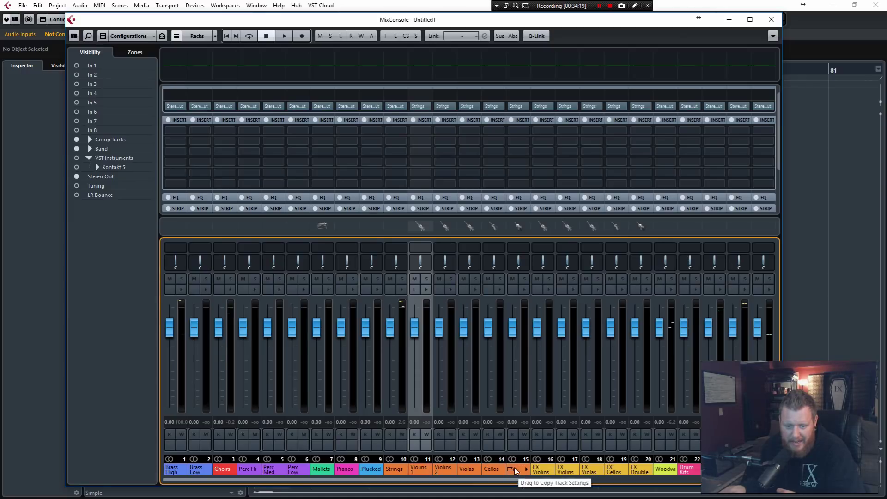
pyautogui.click(398, 472)
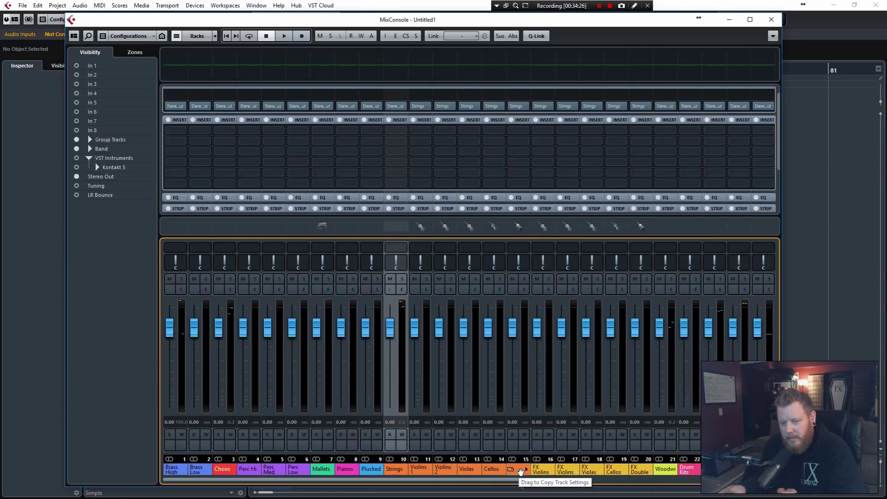
pyautogui.click(520, 471)
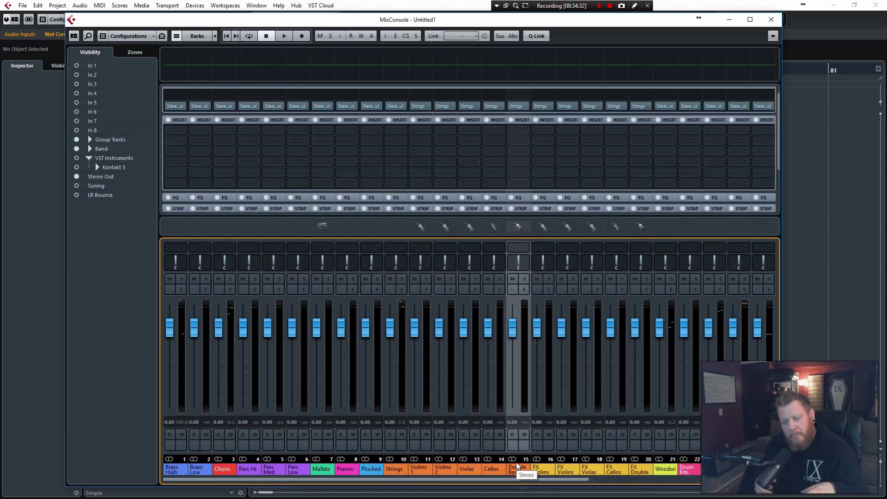
pyautogui.click(422, 474)
pyautogui.click(444, 470)
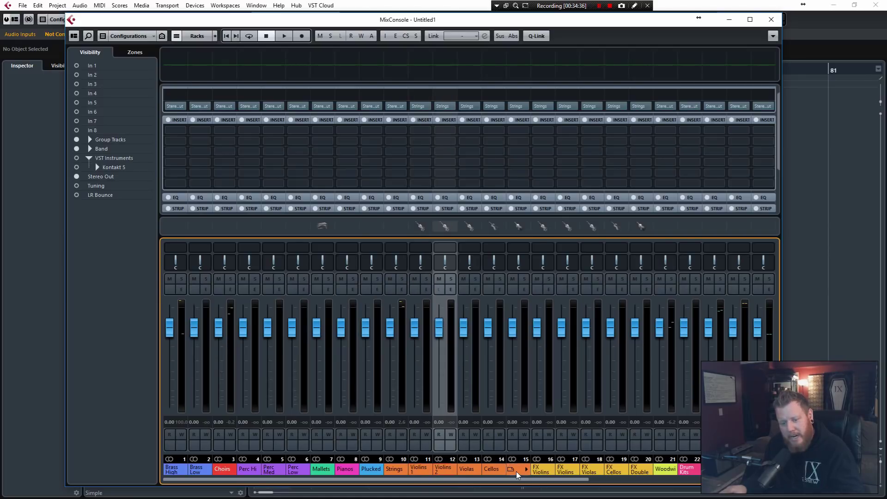
pyautogui.click(518, 473)
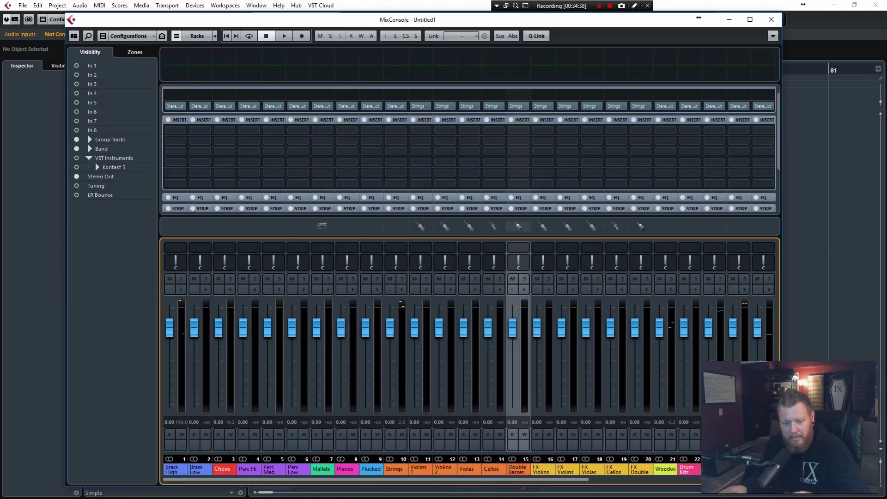
pyautogui.click(392, 471)
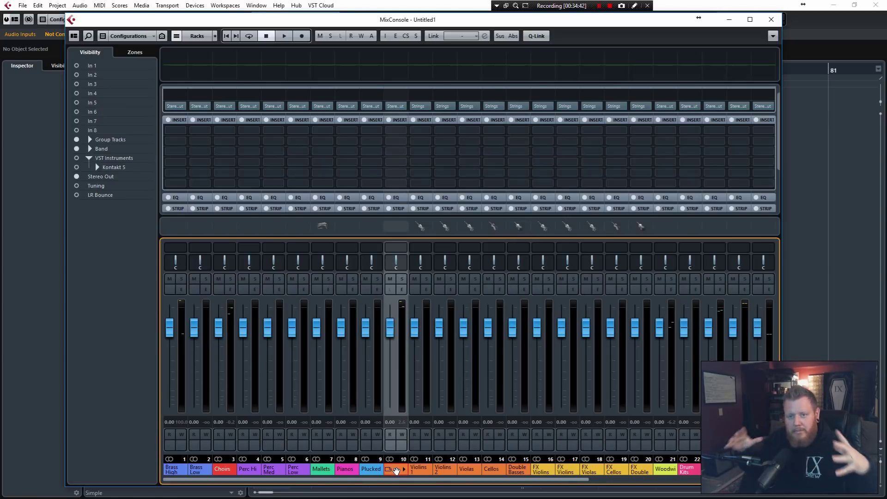
# Examine the FX Violins, Woodwinds, Drum Kits and Sound Design group channels, continuing towards the band and vocal groups.
pyautogui.moveTo(542, 481); pyautogui.dragTo(681, 484)
pyautogui.moveTo(520, 481); pyautogui.dragTo(539, 476)
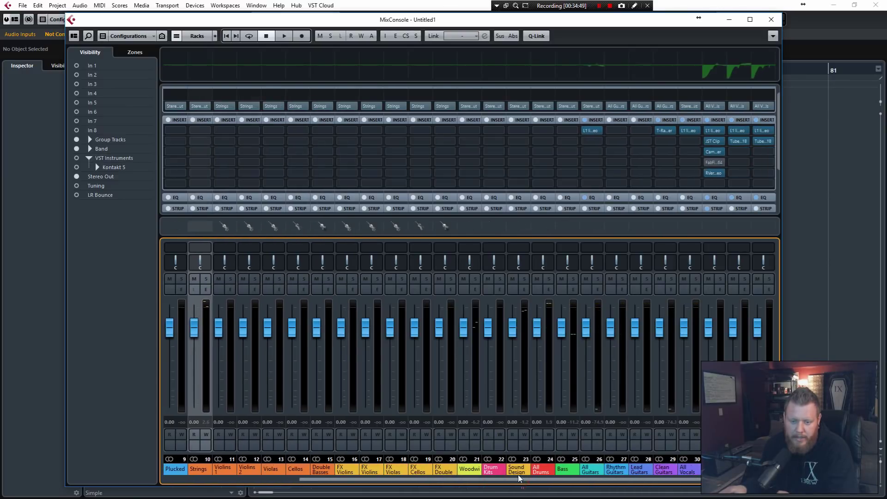
pyautogui.click(469, 470)
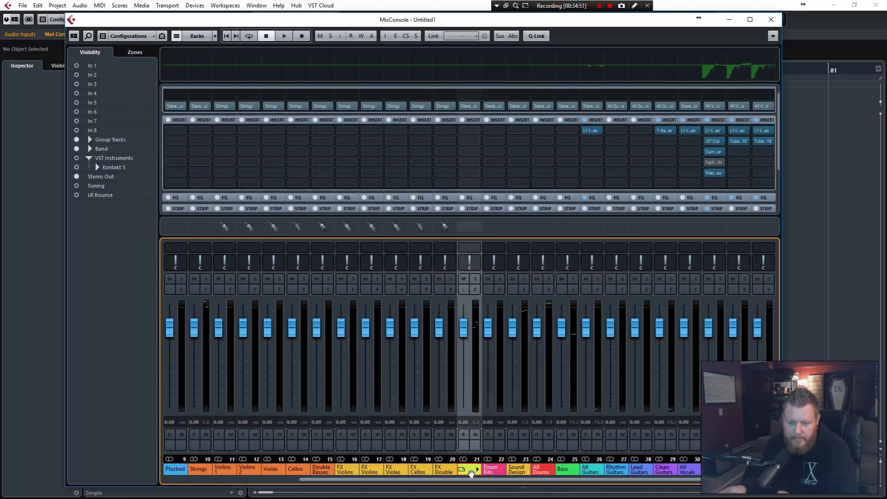
pyautogui.click(354, 470)
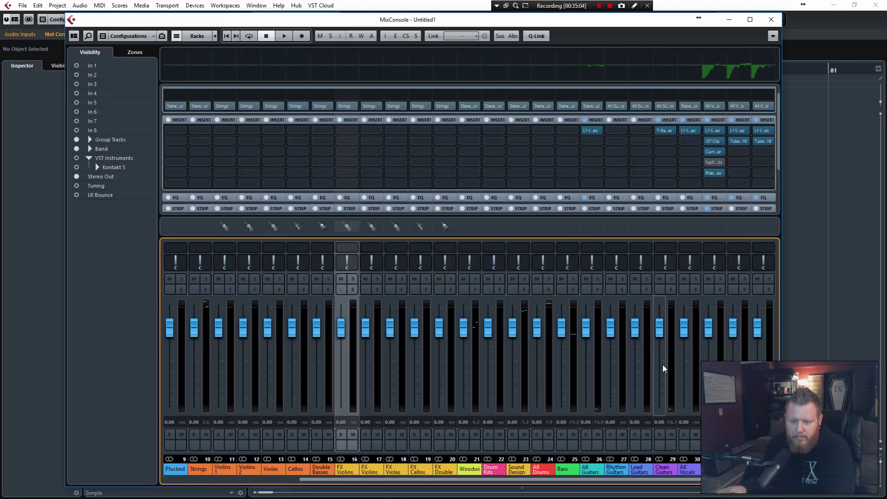
pyautogui.click(478, 470)
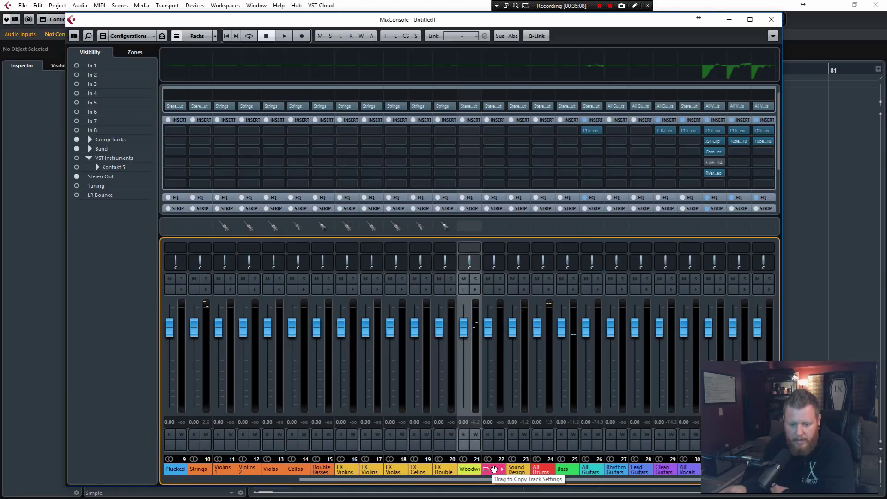
pyautogui.click(494, 470)
pyautogui.click(520, 470)
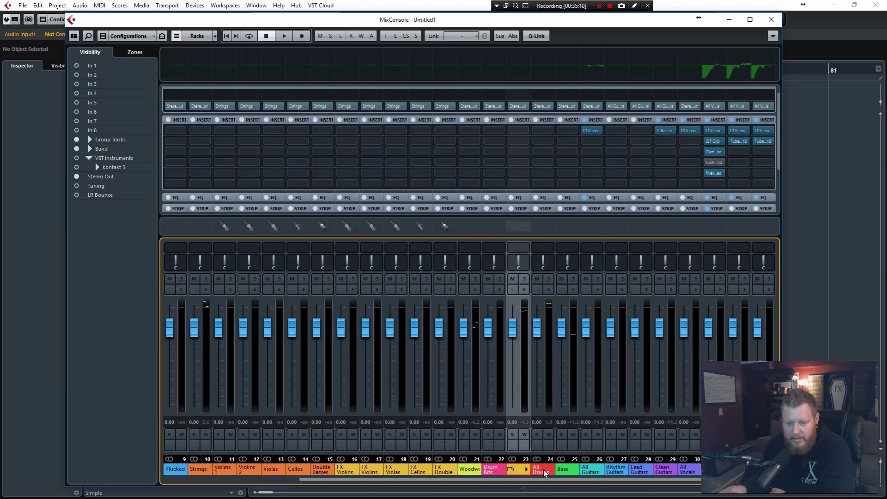
pyautogui.moveTo(538, 480); pyautogui.dragTo(664, 462)
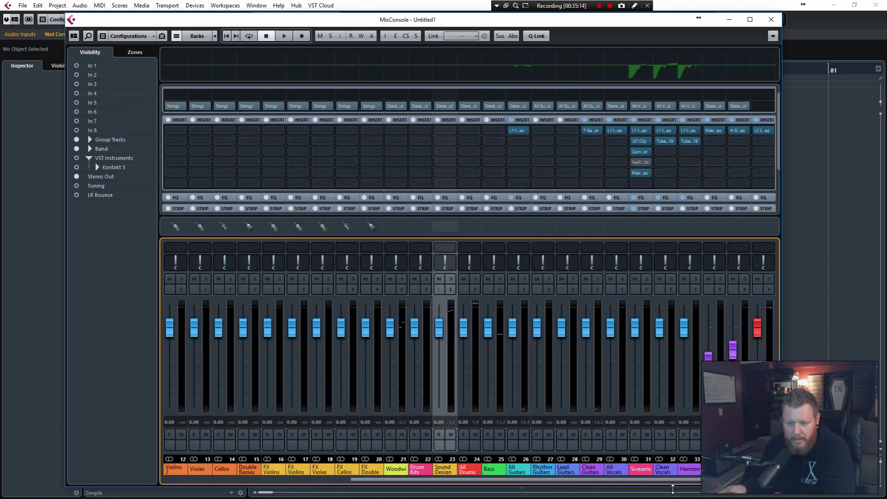